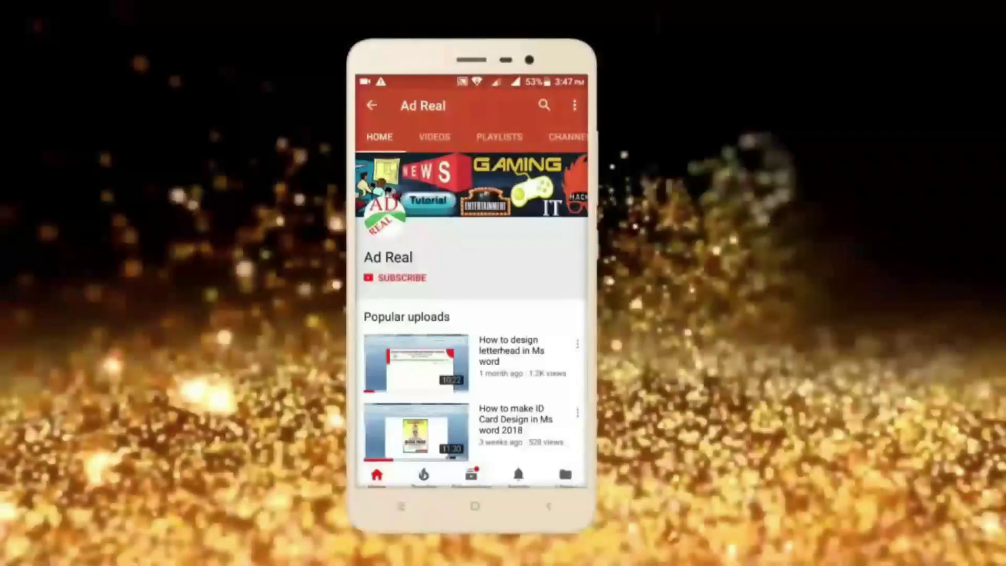
# Start a new blank Word document, Document1
pyautogui.click(397, 278)
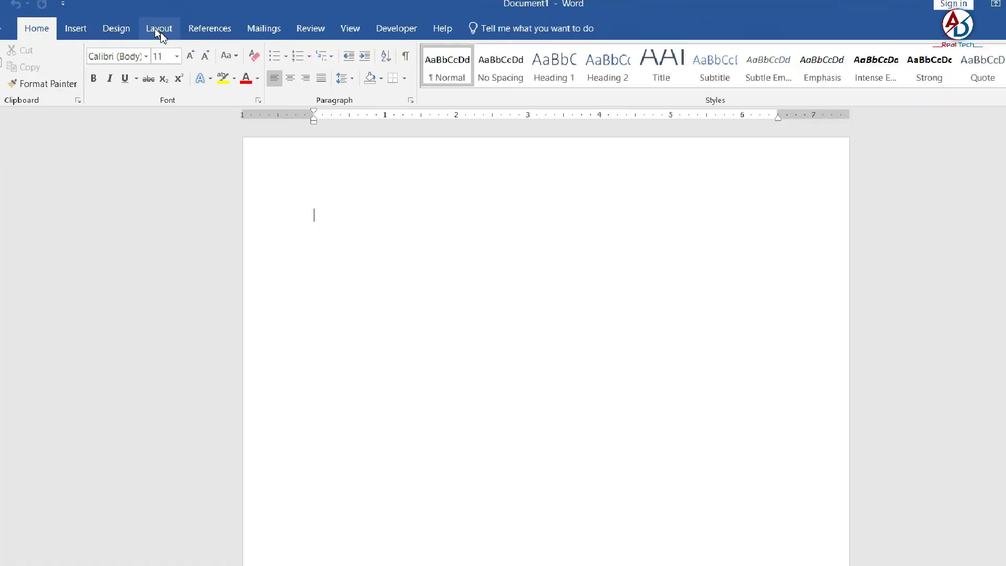
# Apply the Narrow margin preset of 0.5 inch on all sides
pyautogui.click(163, 35)
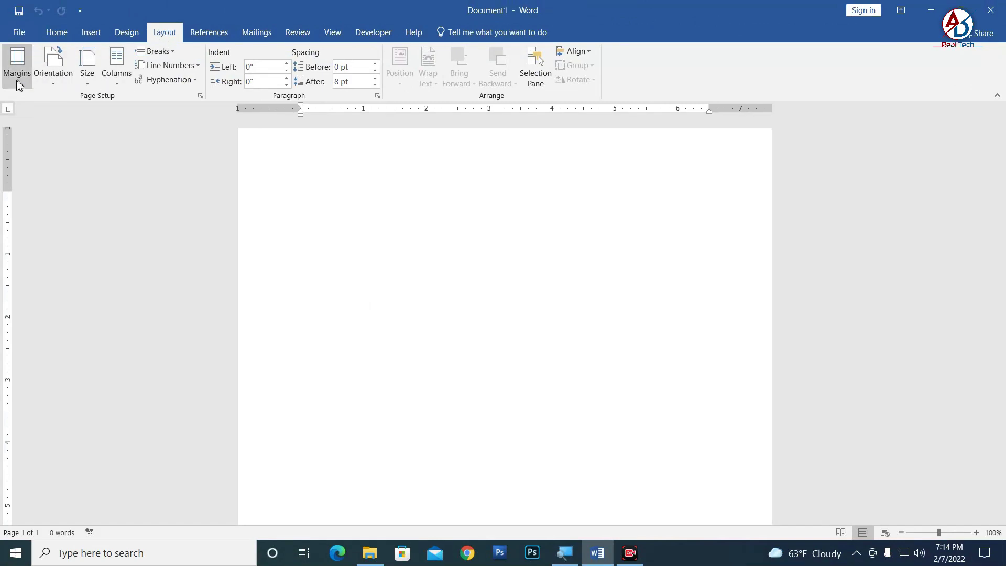
pyautogui.click(17, 78)
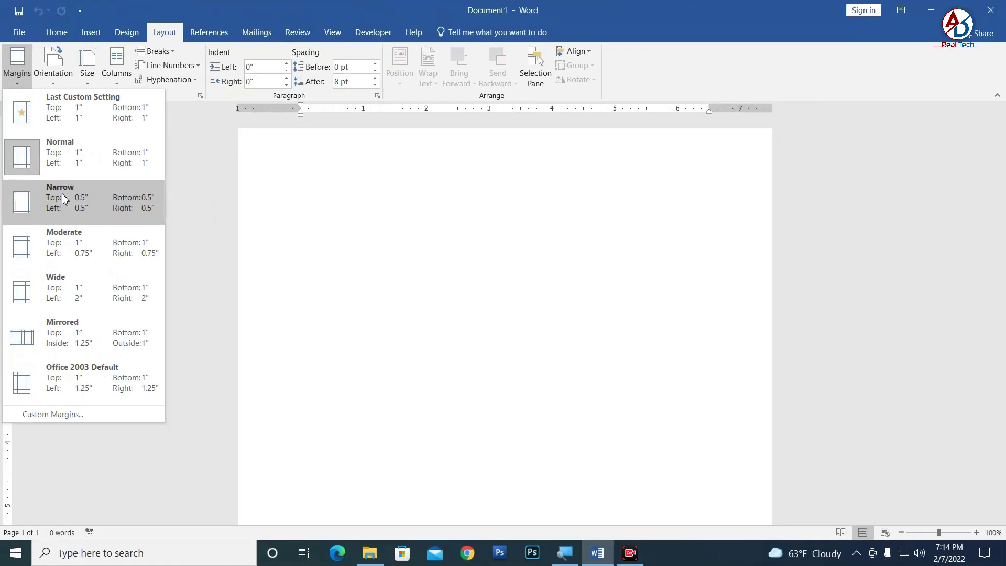
pyautogui.click(62, 193)
# Change the paper size to A5
pyautogui.click(87, 79)
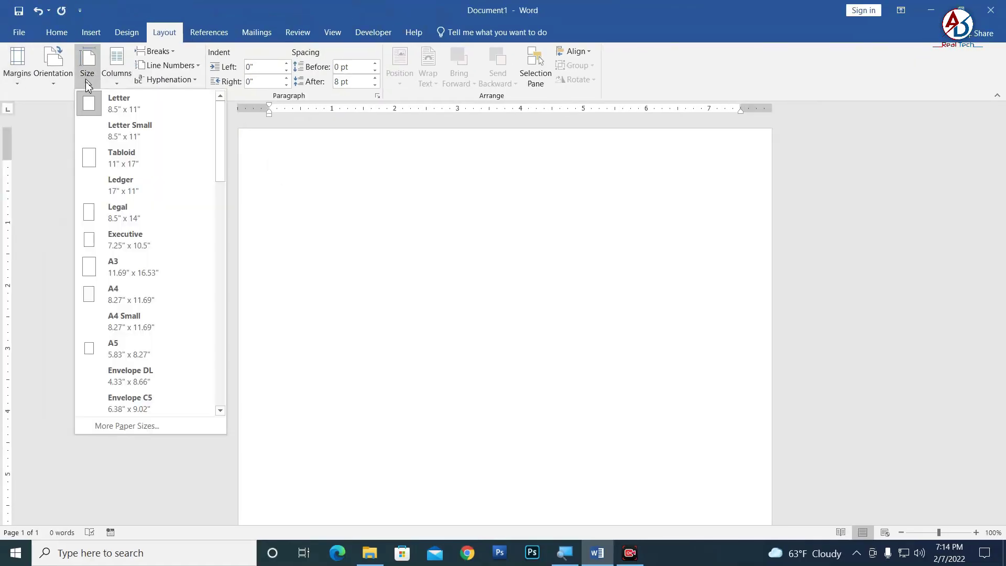
pyautogui.press('super')
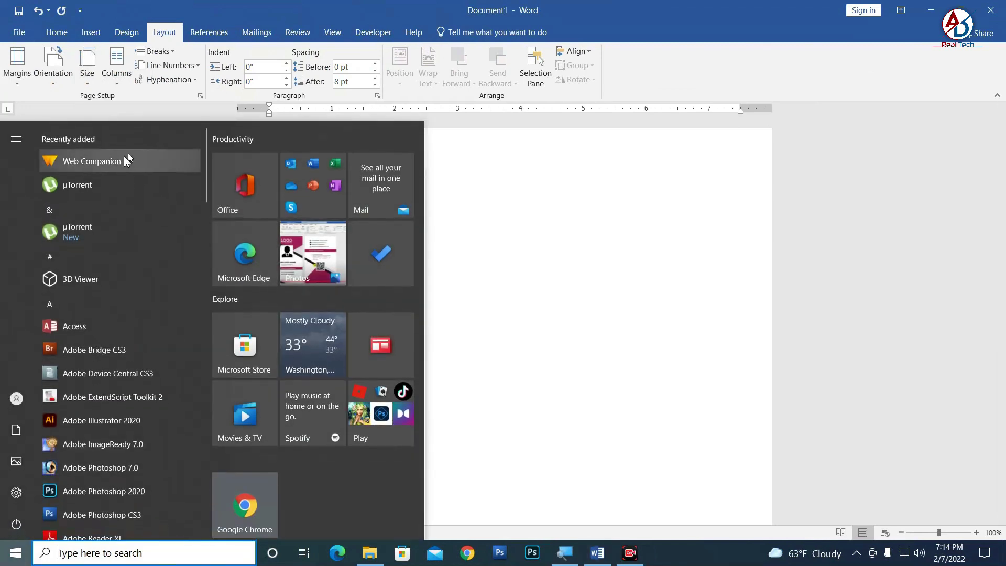
pyautogui.press('Escape')
pyautogui.click(87, 73)
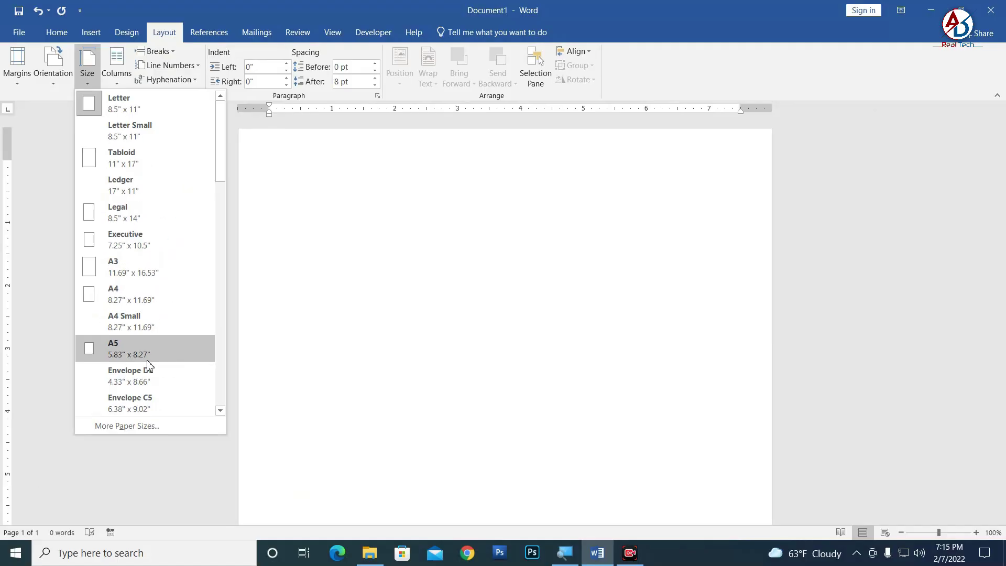
pyautogui.click(146, 360)
pyautogui.scroll(-5, 450, 320)
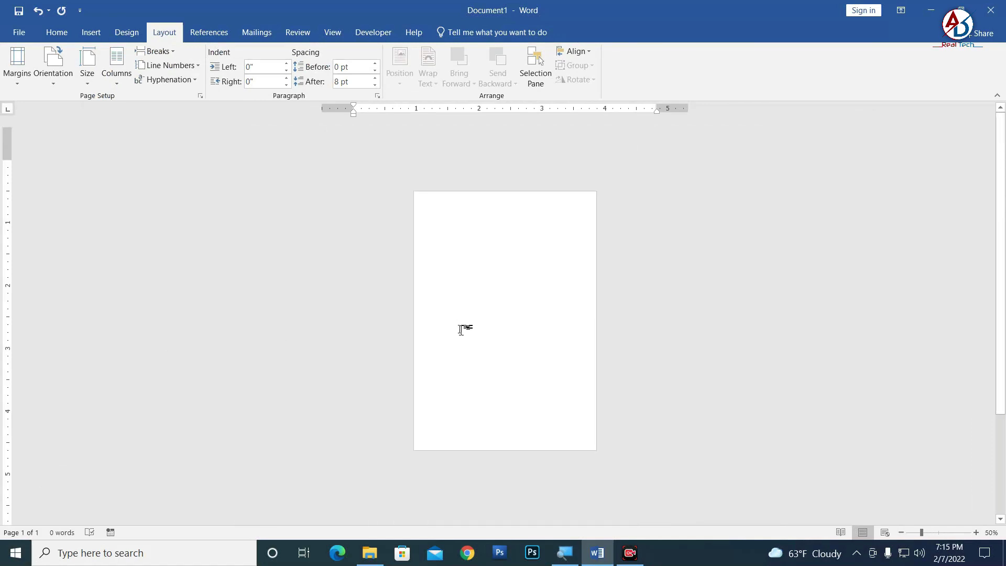
pyautogui.scroll(2, 419, 299)
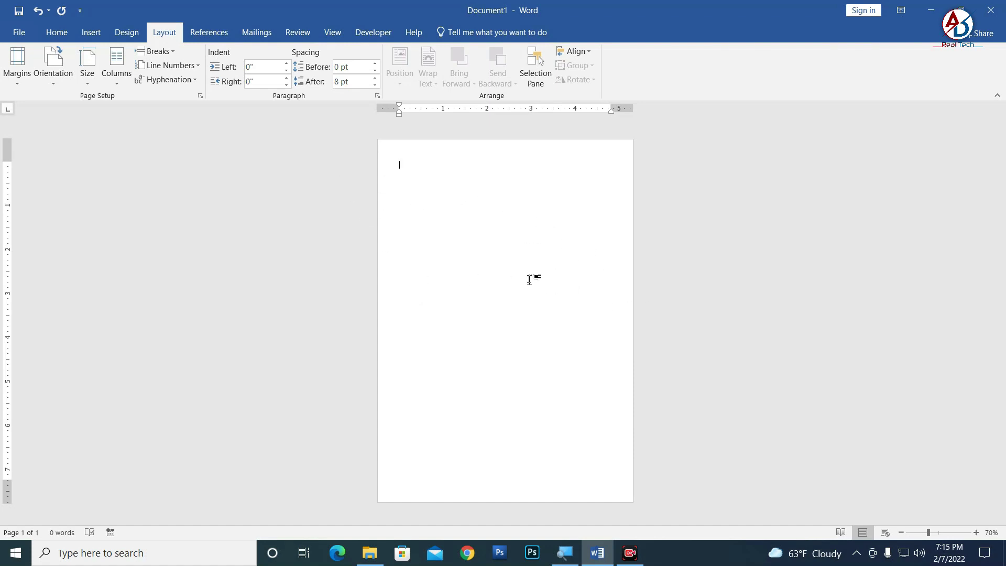
pyautogui.keyDown('ctrl'); pyautogui.scroll(4, 533, 279); pyautogui.keyUp('ctrl')
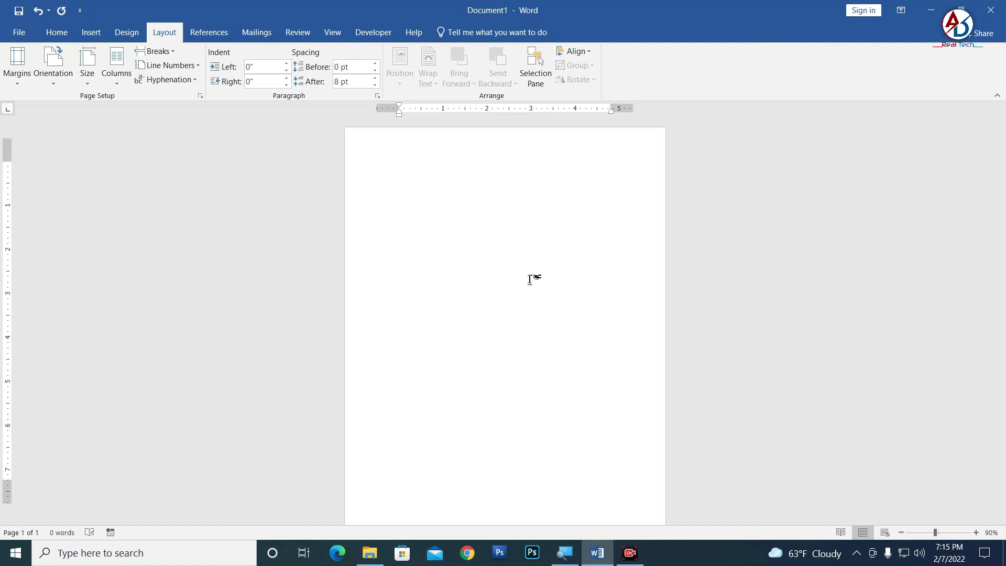
# Draw a freeform triangle along the top edge, down the right side, closing at its start
pyautogui.click(90, 32)
pyautogui.click(188, 78)
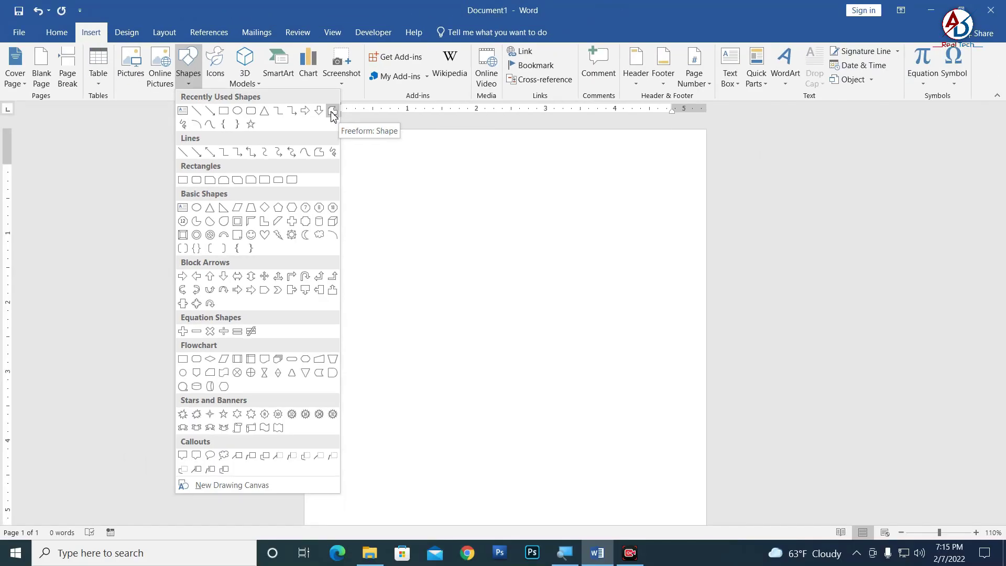
pyautogui.click(332, 112)
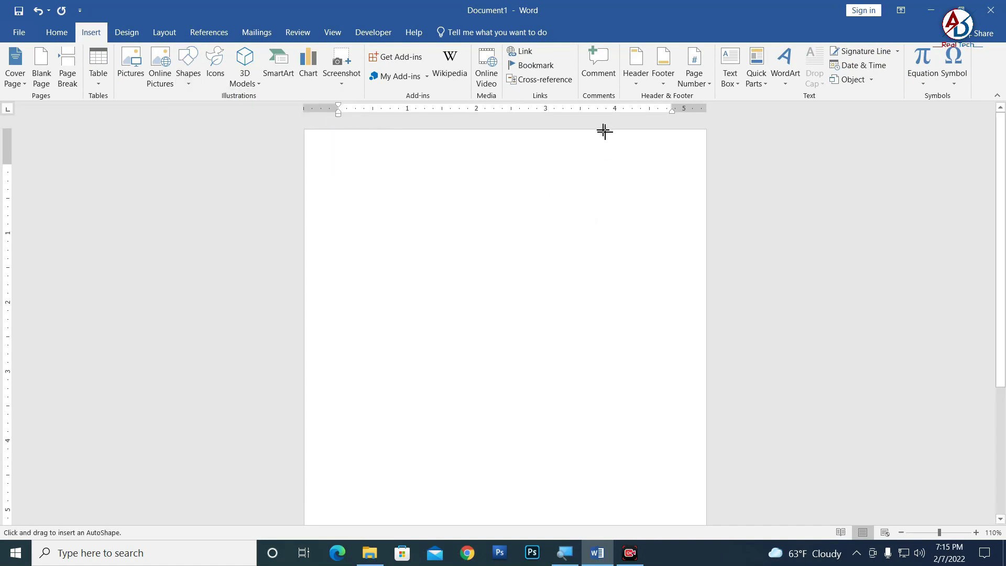
pyautogui.moveTo(609, 131); pyautogui.dragTo(709, 130)
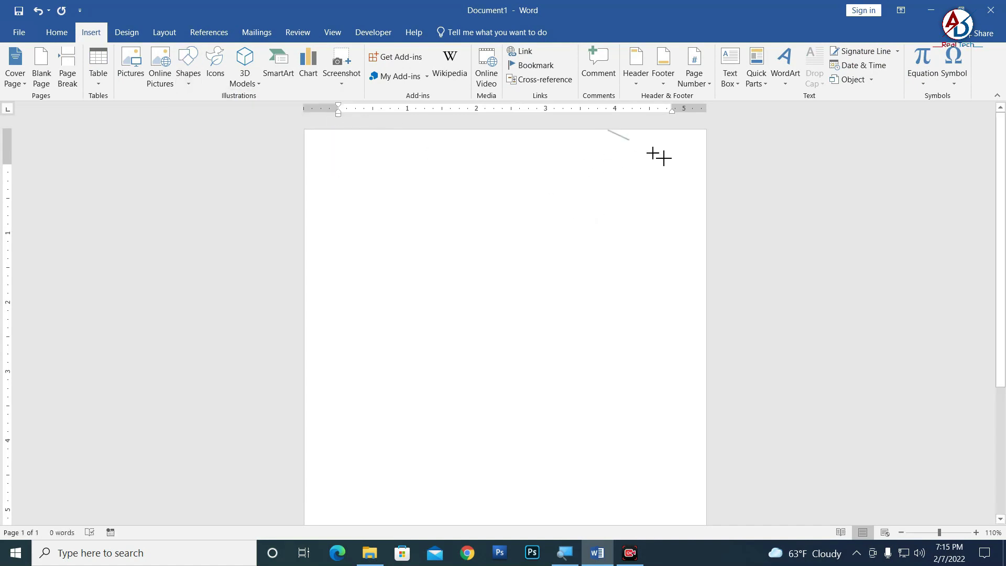
pyautogui.click(707, 130)
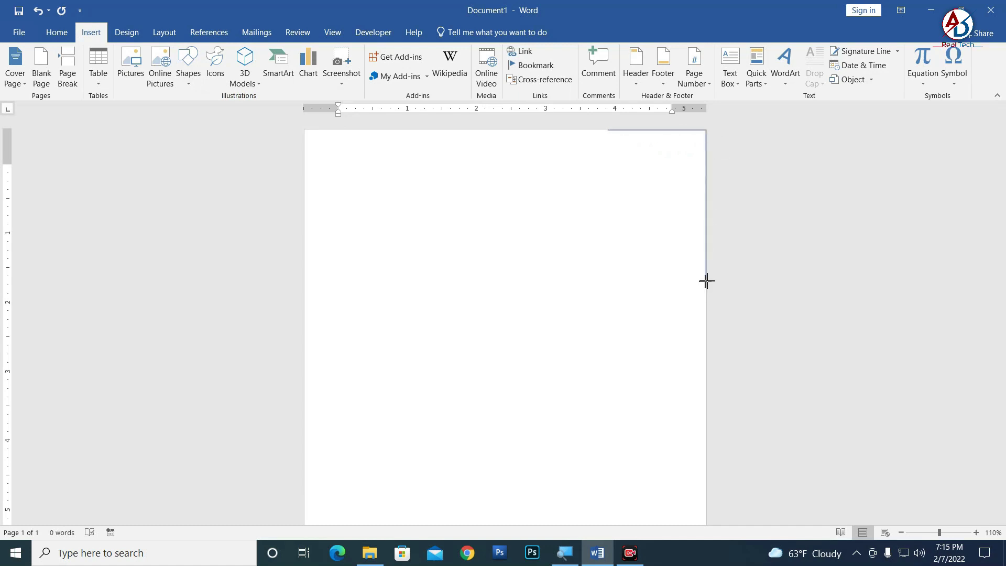
pyautogui.click(707, 204)
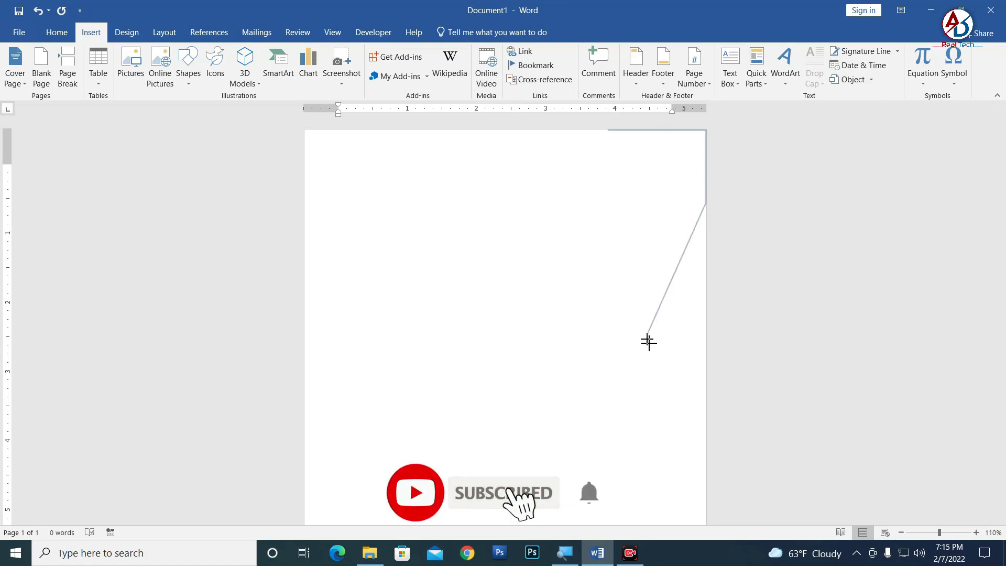
pyautogui.click(633, 409)
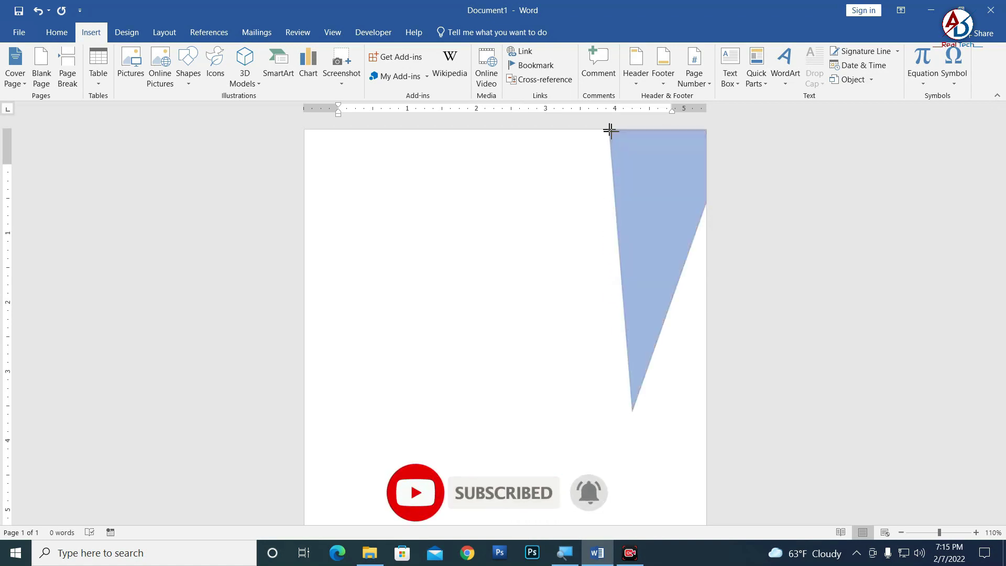
pyautogui.press('BackSpace')
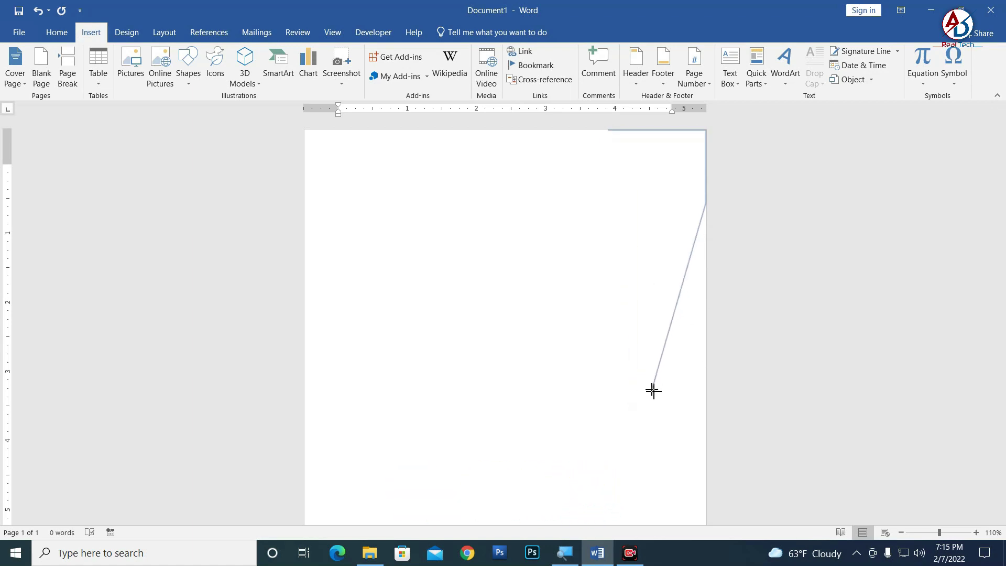
pyautogui.click(649, 394)
pyautogui.click(608, 131)
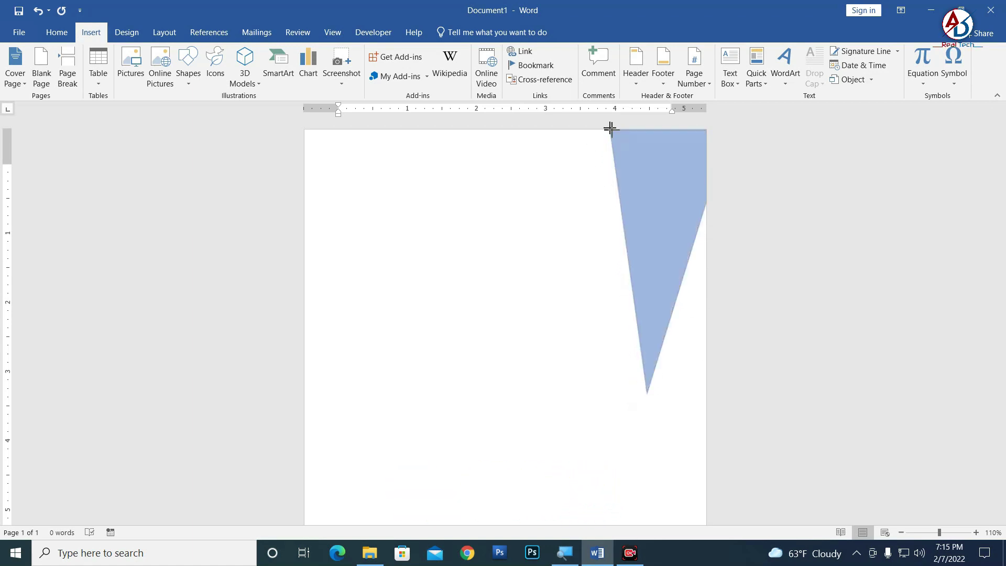
# Remove the triangle's outline and nudge it slightly up and right
pyautogui.keyDown('ctrl'); pyautogui.scroll(3, 651, 303); pyautogui.keyUp('ctrl')
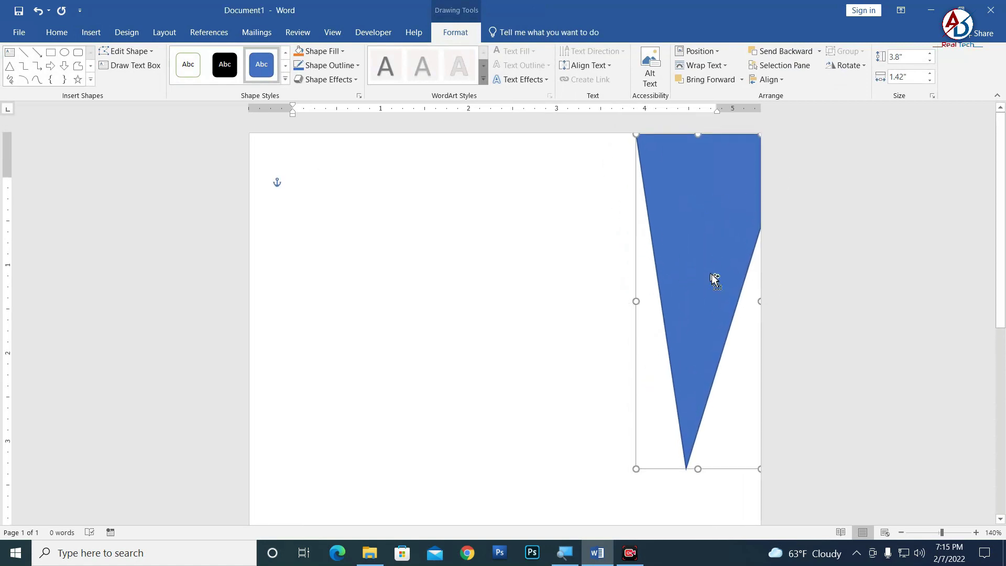
pyautogui.keyDown('ctrl'); pyautogui.scroll(3, 714, 279); pyautogui.keyUp('ctrl')
pyautogui.click(334, 65)
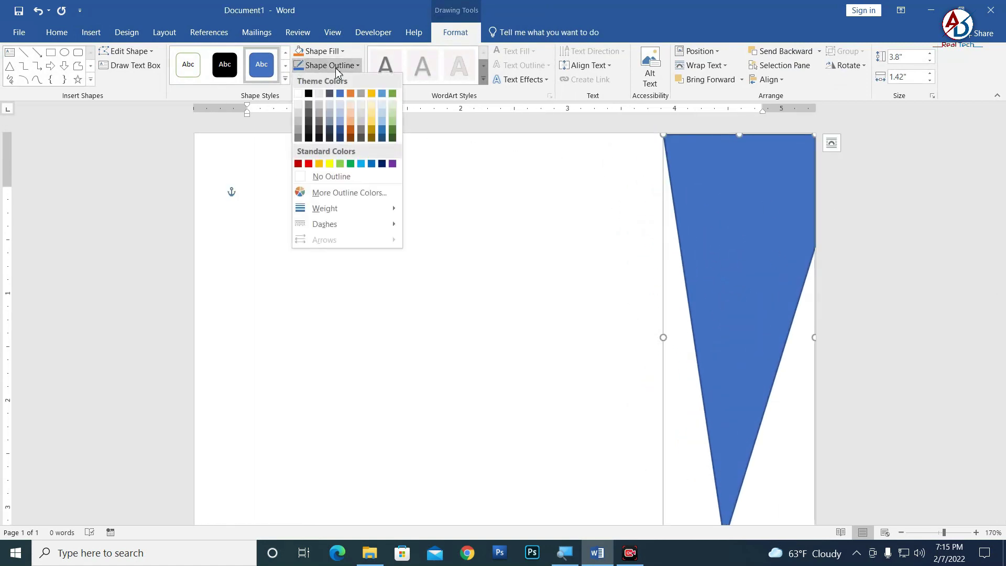
pyautogui.click(355, 178)
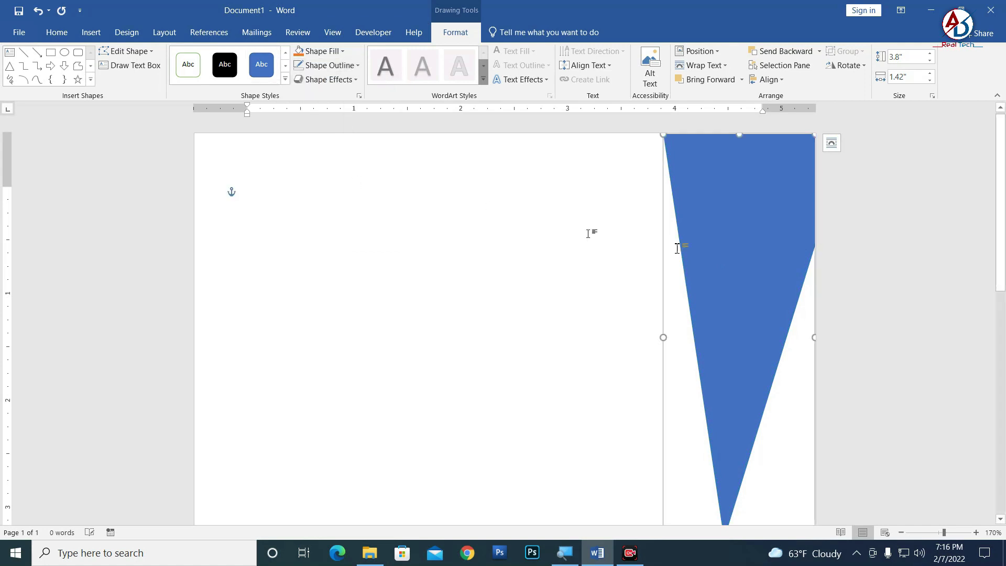
pyautogui.moveTo(763, 280); pyautogui.dragTo(770, 282)
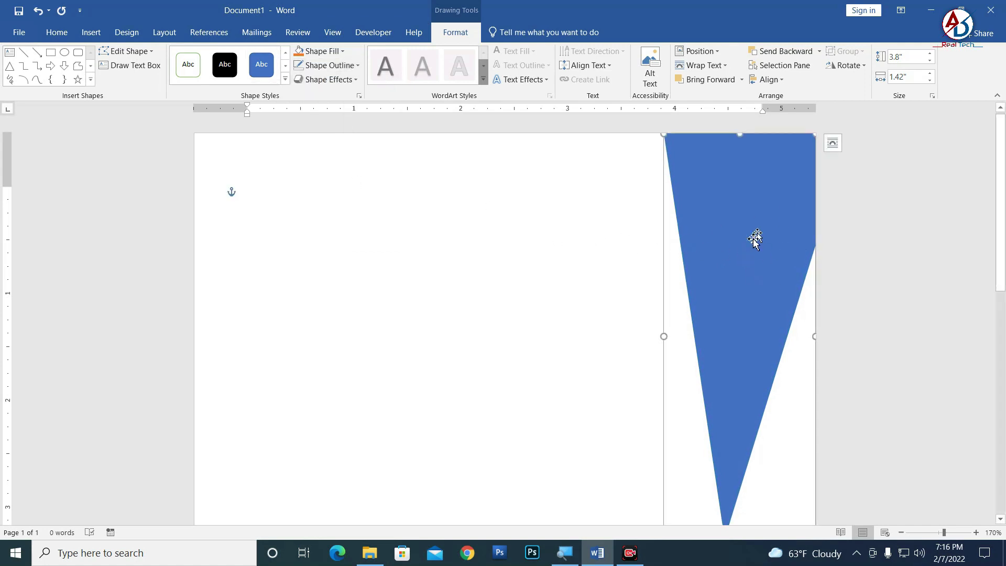
pyautogui.keyDown('ctrl'); pyautogui.scroll(-3, 774, 309); pyautogui.keyUp('ctrl')
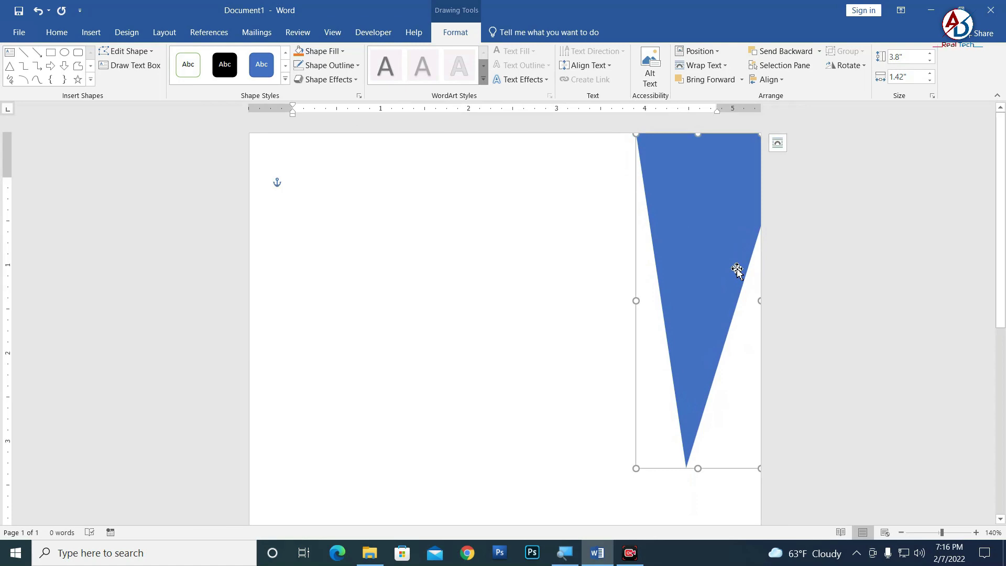
# Edit the triangle's points to bend its left edge into a wide curve
pyautogui.click(122, 55)
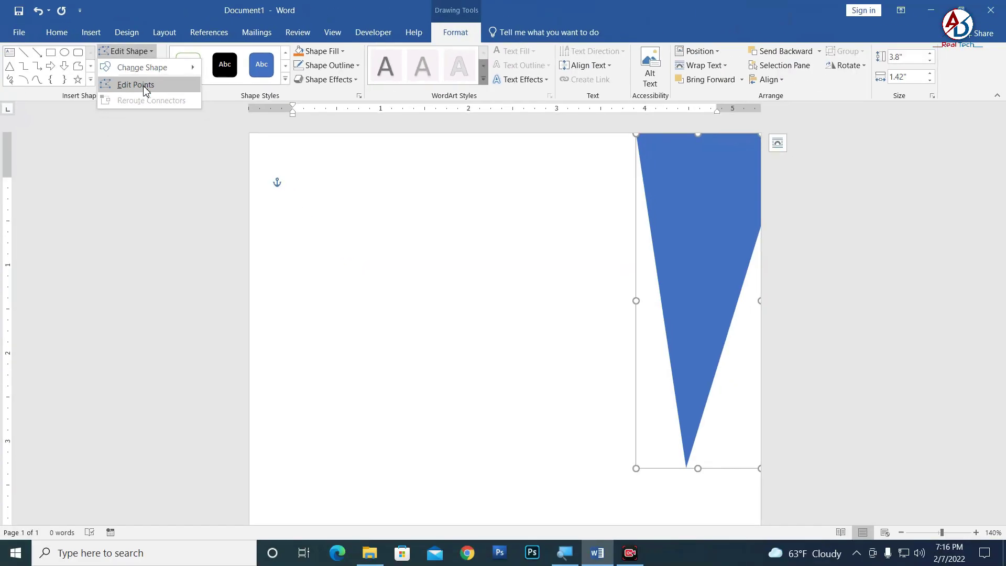
pyautogui.click(140, 85)
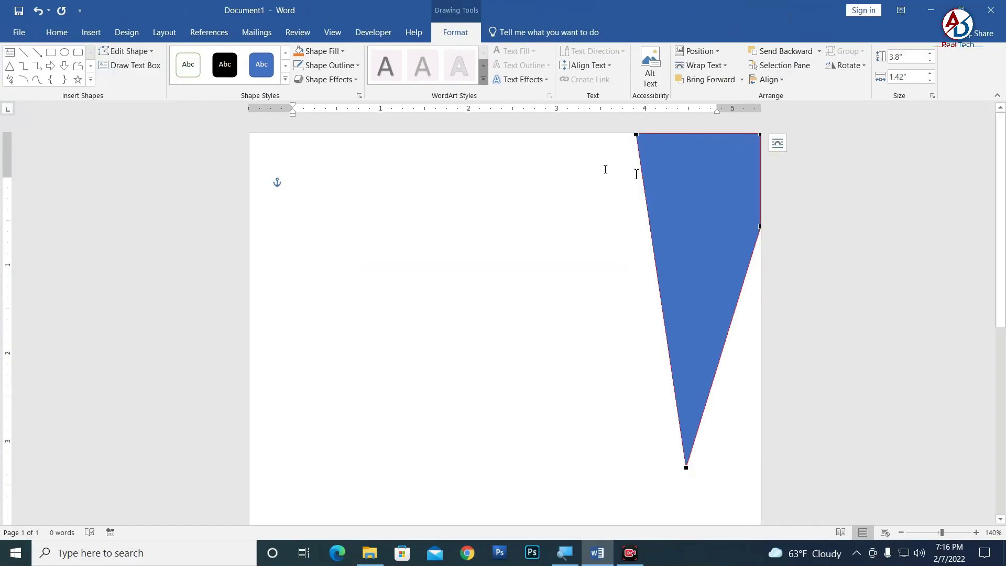
pyautogui.click(688, 468)
pyautogui.click(636, 135)
pyautogui.moveTo(654, 246); pyautogui.dragTo(697, 232)
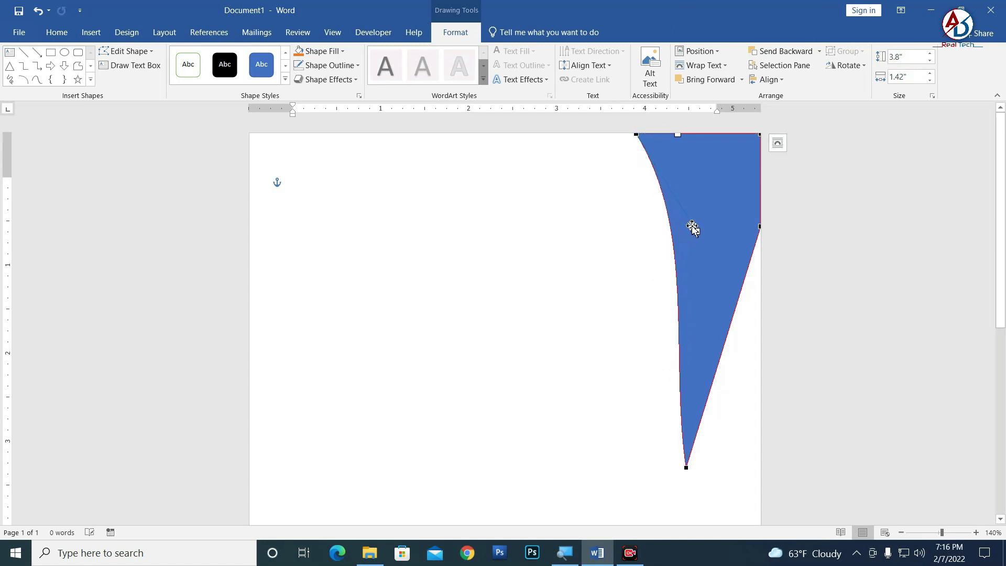
pyautogui.click(686, 467)
pyautogui.moveTo(669, 358); pyautogui.dragTo(633, 360)
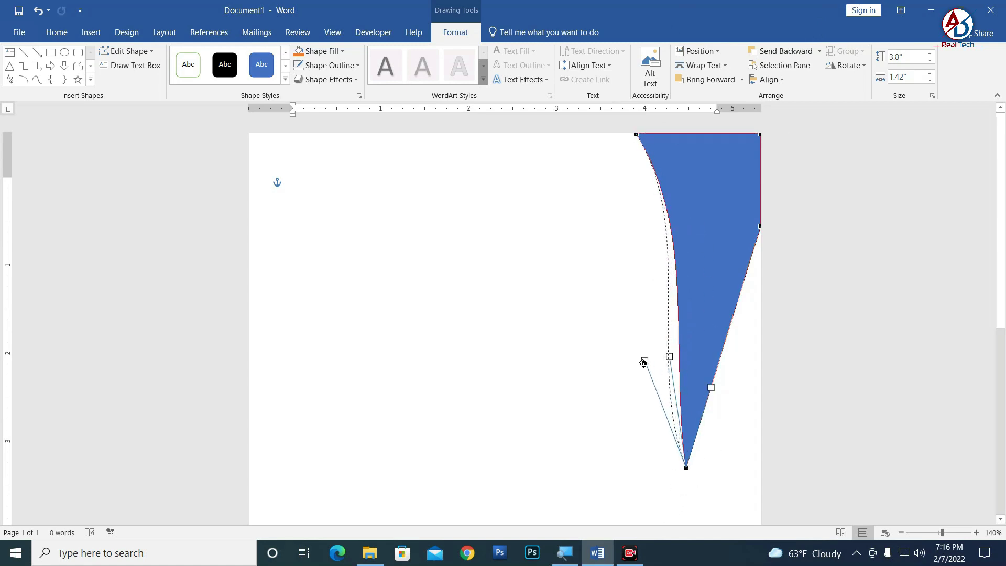
# Curve the shape's right edge into a smooth wave and finish editing points
pyautogui.keyDown('ctrl'); pyautogui.scroll(-3, 737, 349); pyautogui.keyUp('ctrl')
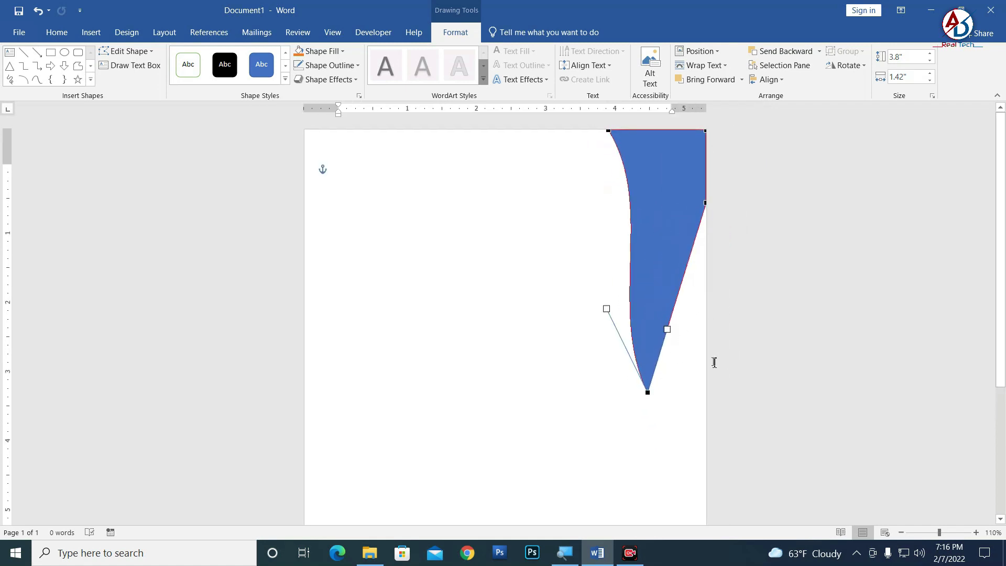
pyautogui.moveTo(666, 329); pyautogui.dragTo(637, 320)
pyautogui.moveTo(637, 320); pyautogui.dragTo(638, 321)
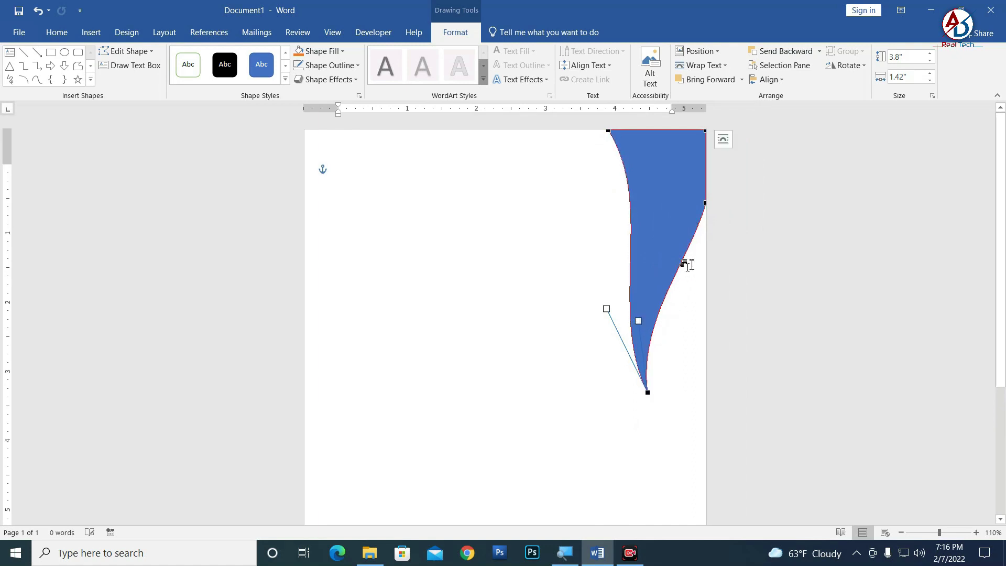
pyautogui.click(706, 207)
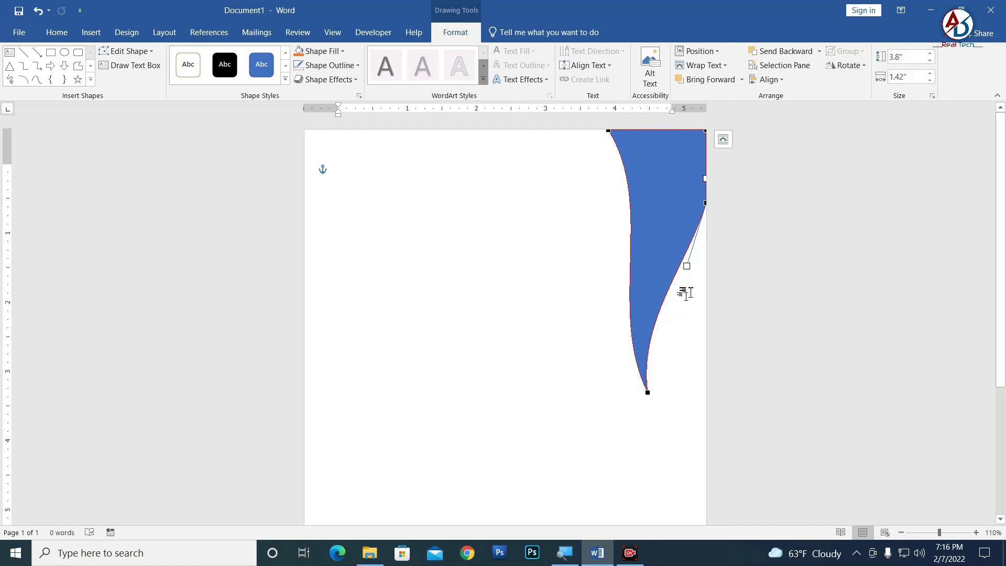
pyautogui.moveTo(686, 266); pyautogui.dragTo(676, 272)
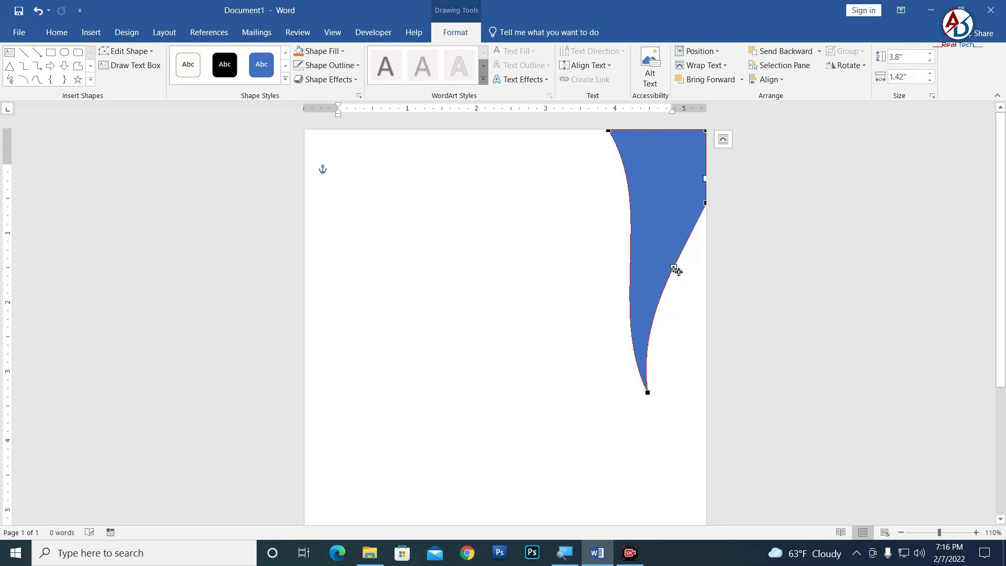
pyautogui.click(755, 292)
pyautogui.keyDown('ctrl'); pyautogui.scroll(-2, 651, 328); pyautogui.keyUp('ctrl')
pyautogui.keyDown('ctrl'); pyautogui.scroll(-3, 652, 328); pyautogui.keyUp('ctrl')
# Enlarge the wave down and left to about 5.95" tall by 2.22" wide
pyautogui.keyDown('ctrl'); pyautogui.scroll(2, 656, 318); pyautogui.keyUp('ctrl')
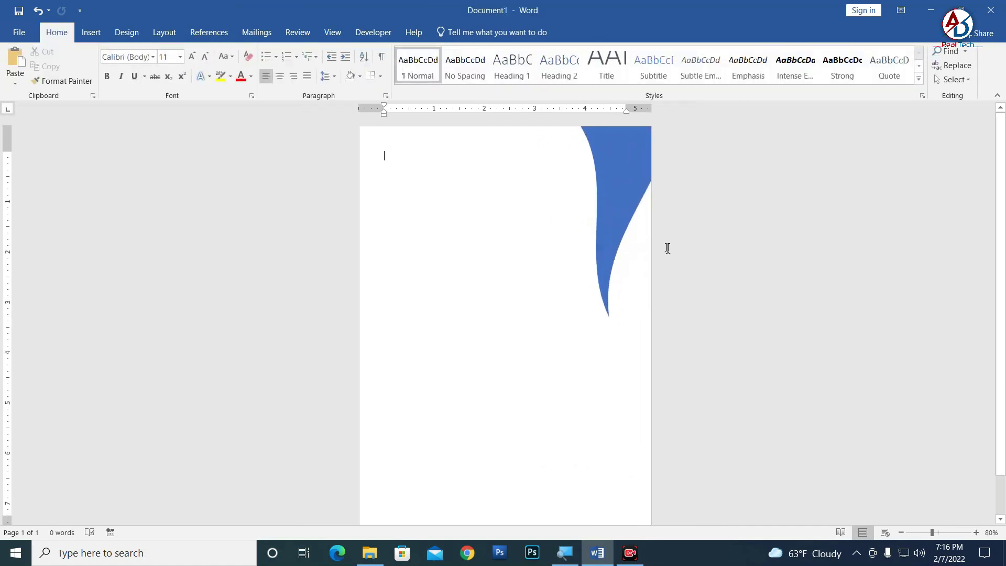
pyautogui.click(624, 259)
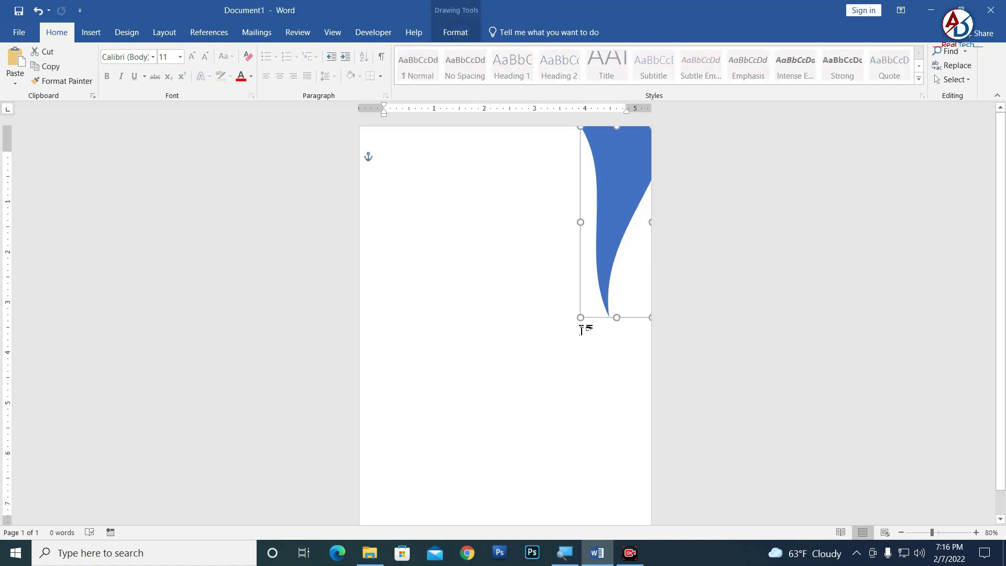
pyautogui.moveTo(580, 319); pyautogui.dragTo(537, 427)
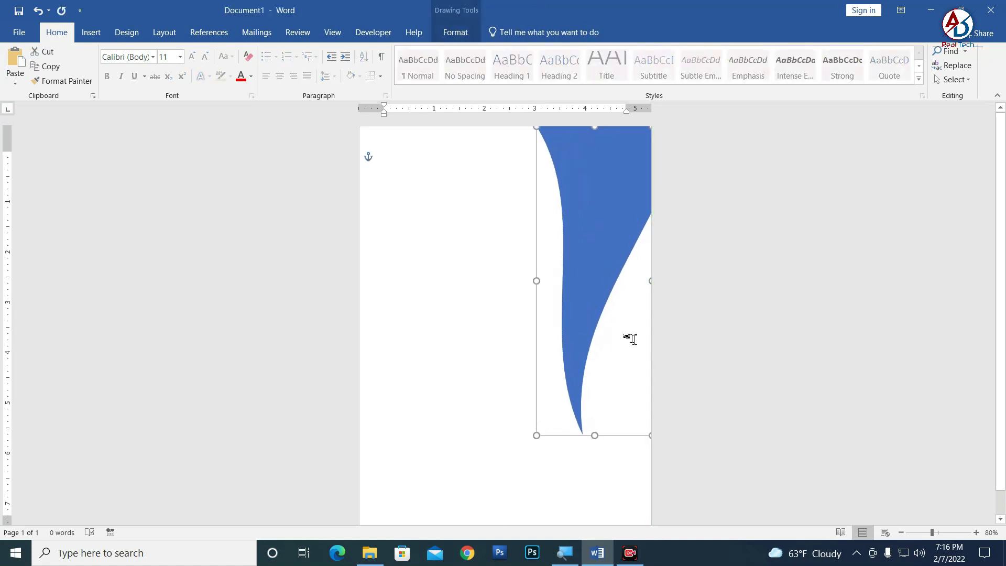
pyautogui.keyDown('ctrl'); pyautogui.scroll(-2, 638, 301); pyautogui.keyUp('ctrl')
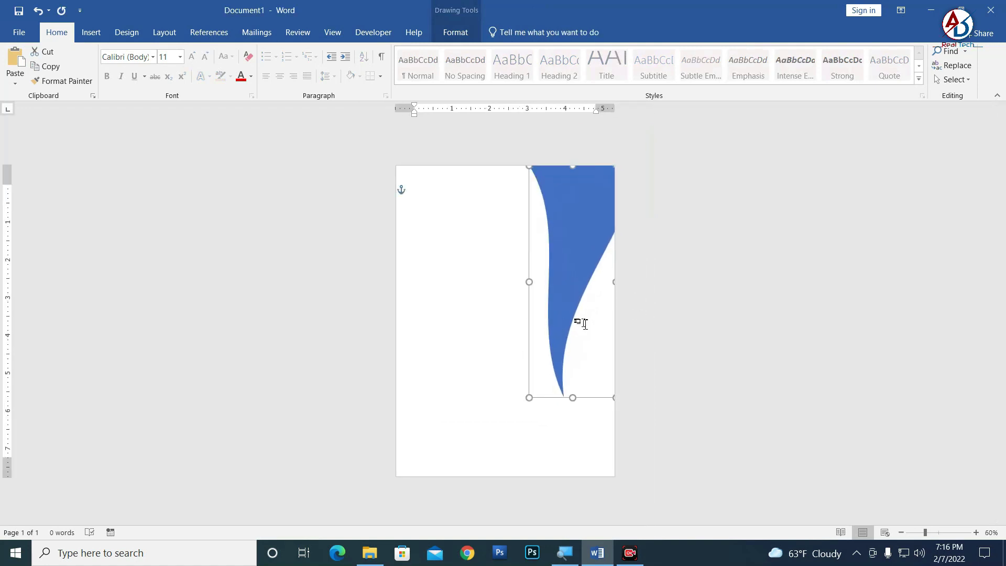
pyautogui.hotkey('ctrl', 'z')
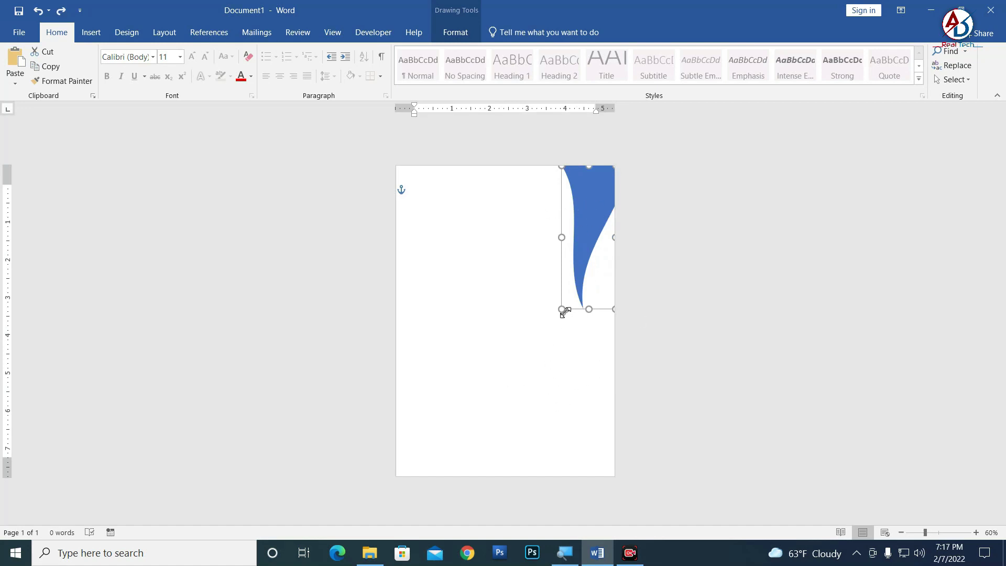
pyautogui.moveTo(561, 309); pyautogui.dragTo(531, 391)
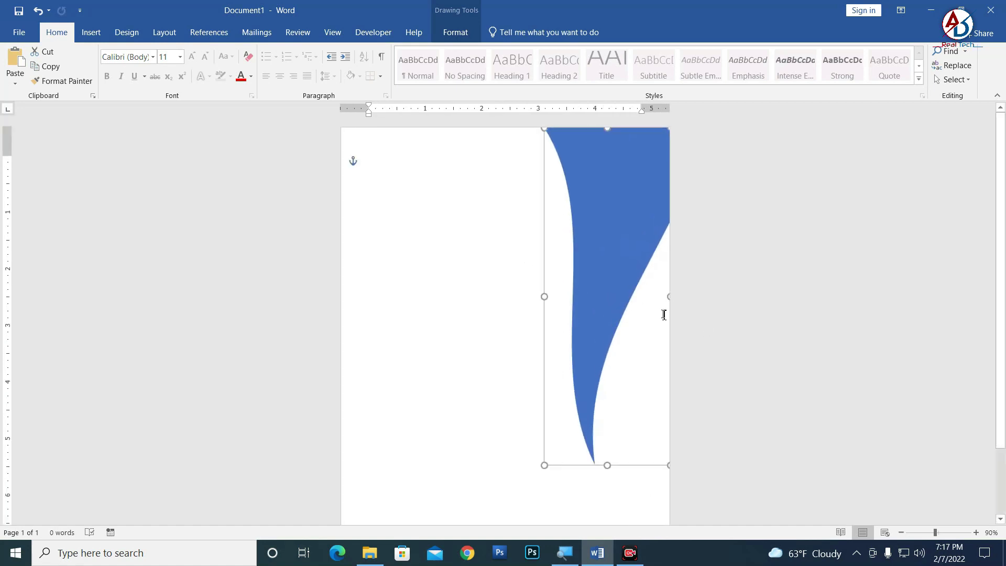
pyautogui.scroll(1, 604, 265)
pyautogui.click(613, 270)
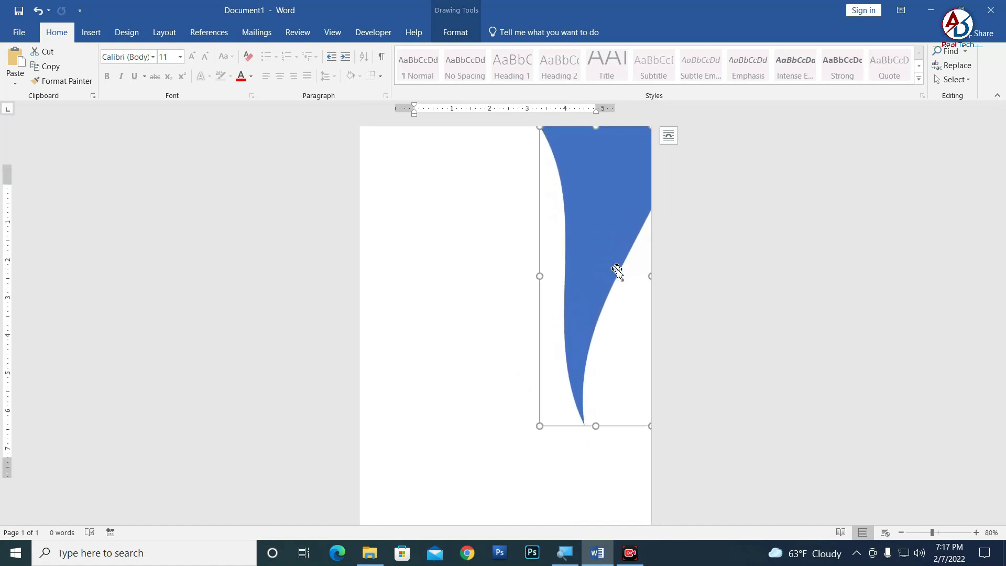
pyautogui.click(453, 33)
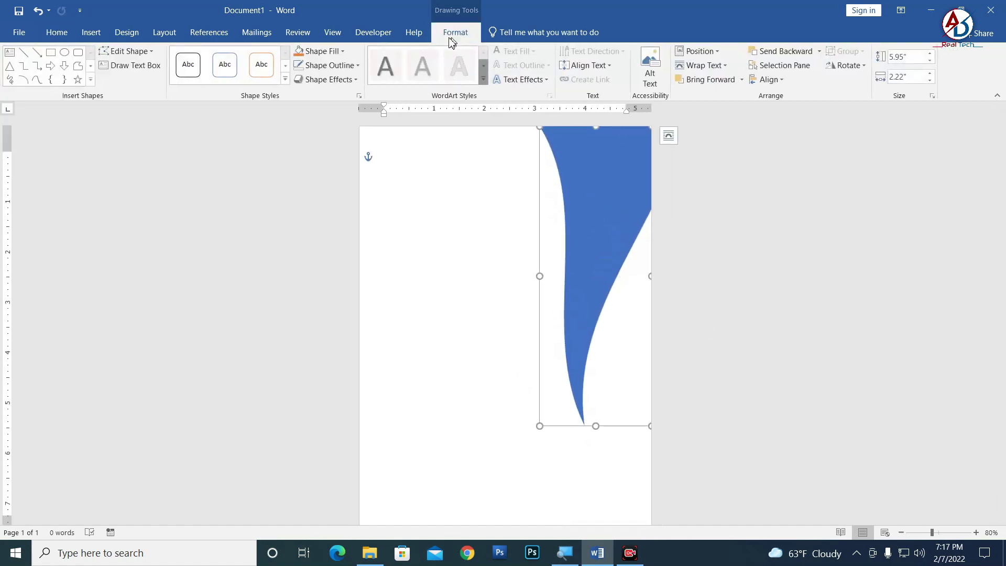
# Give the wave a gradient fill reduced to just two stops
pyautogui.click(331, 51)
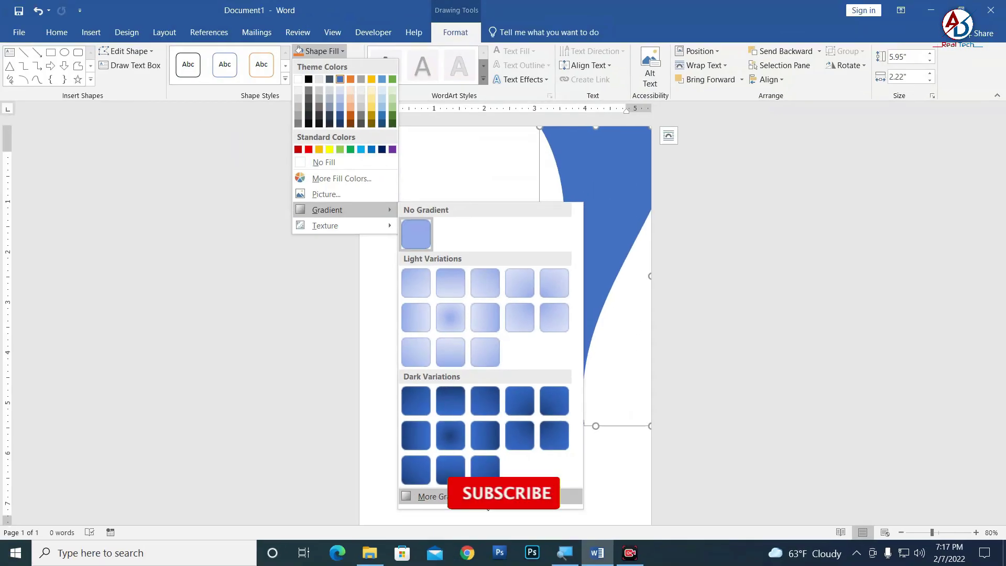
pyautogui.click(483, 500)
pyautogui.click(845, 216)
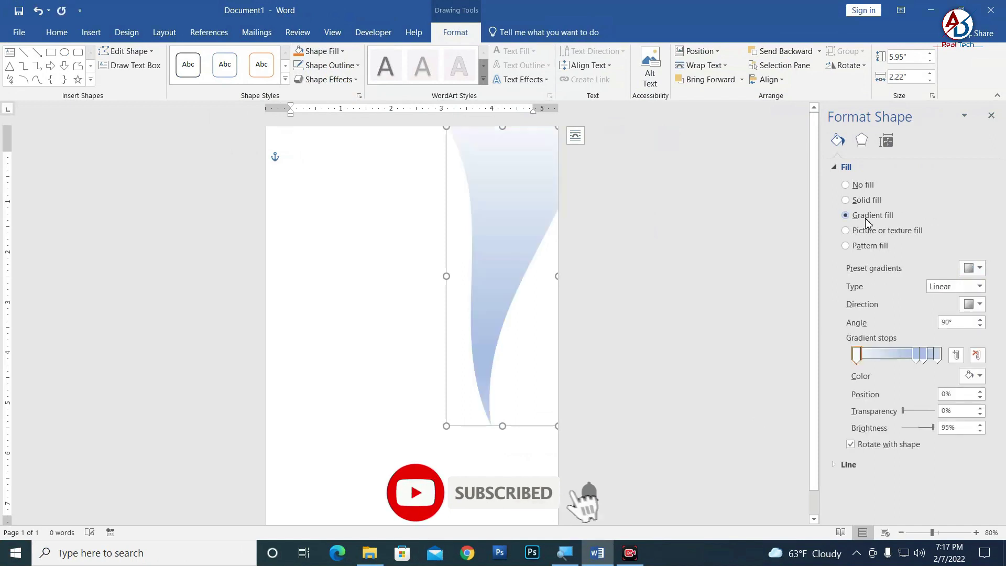
pyautogui.click(923, 355)
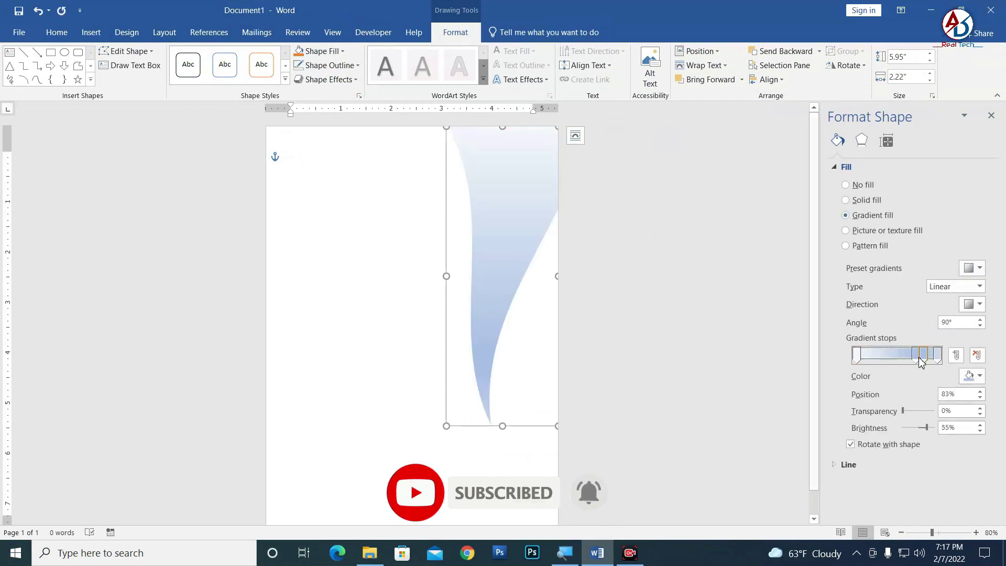
pyautogui.click(976, 355)
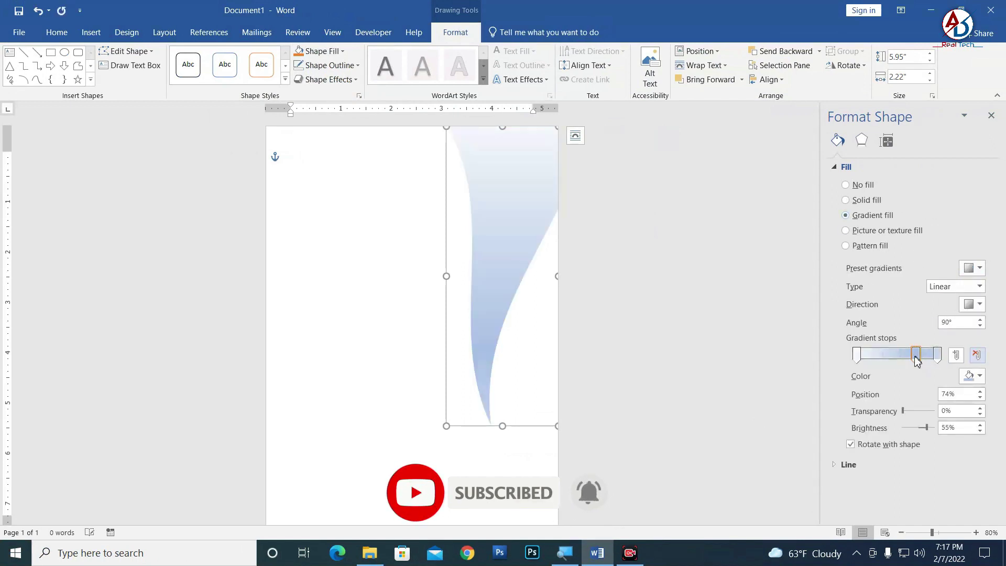
pyautogui.click(976, 355)
pyautogui.click(856, 355)
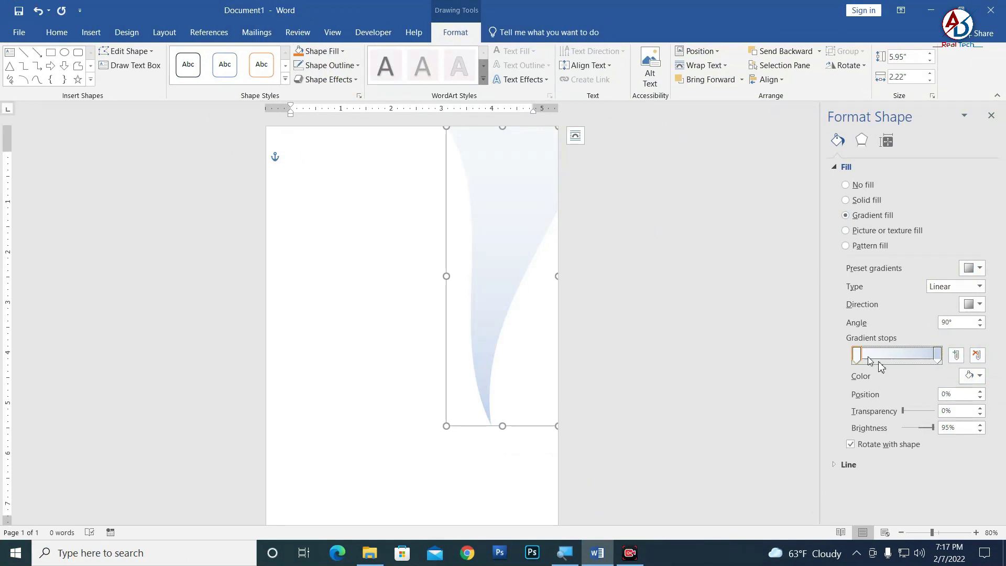
# Colour the first gradient stop deep purple and the last stop deep pink
pyautogui.click(979, 377)
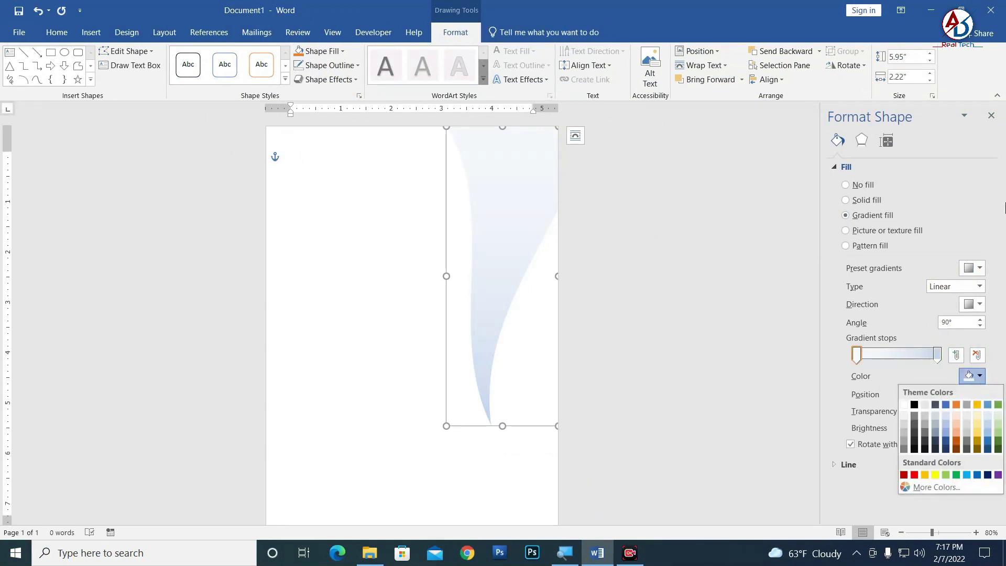
pyautogui.click(936, 488)
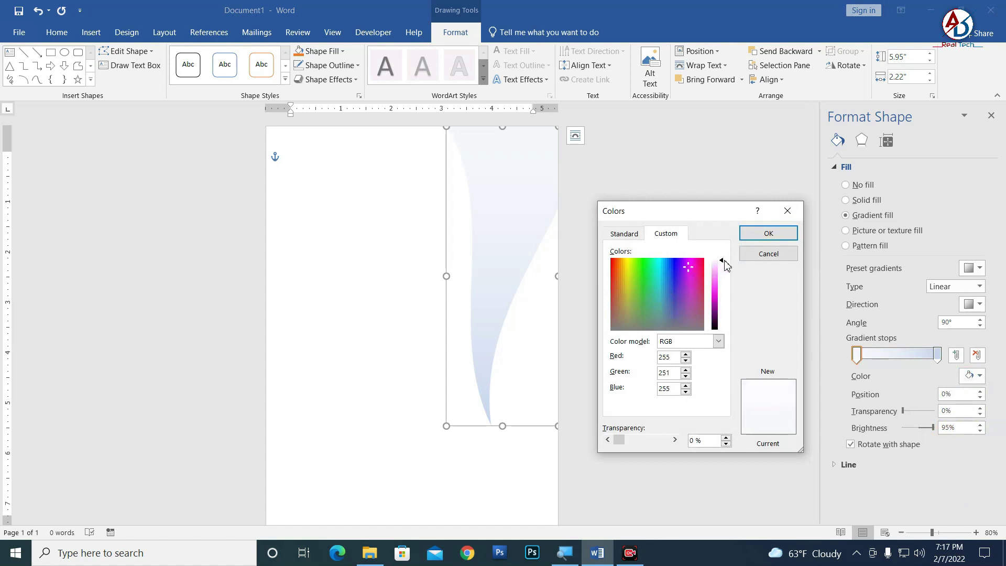
pyautogui.moveTo(724, 265); pyautogui.dragTo(733, 312)
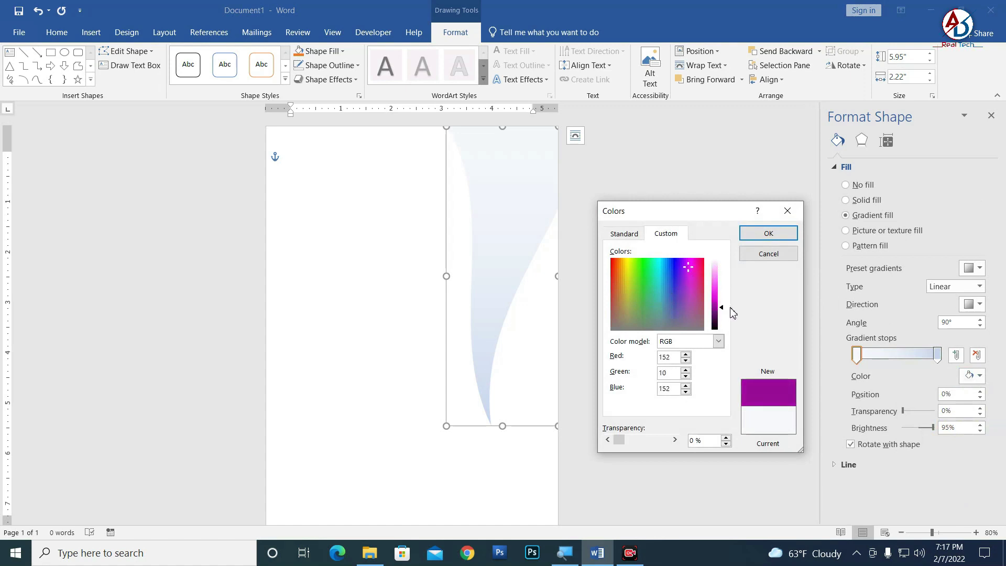
pyautogui.click(768, 234)
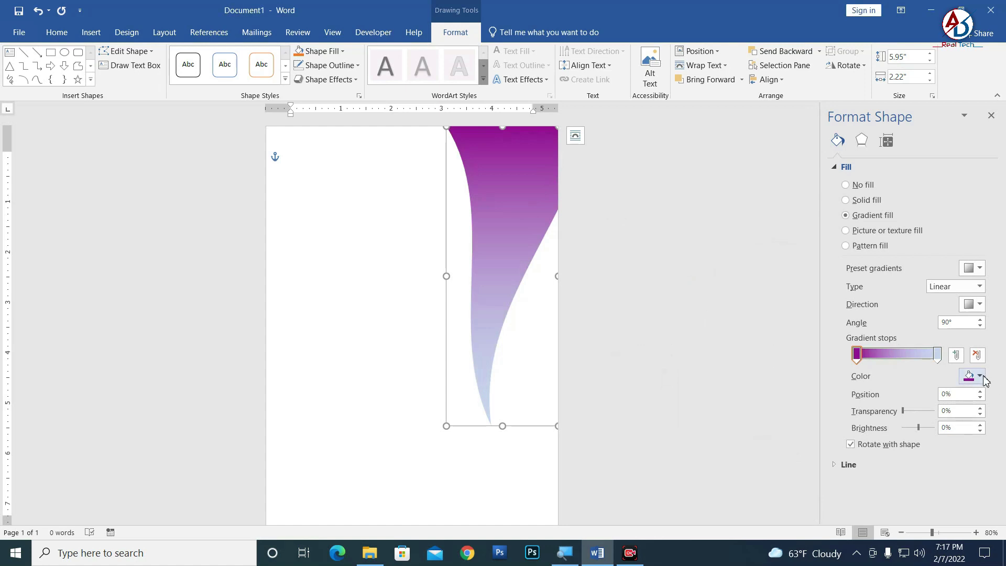
pyautogui.click(936, 355)
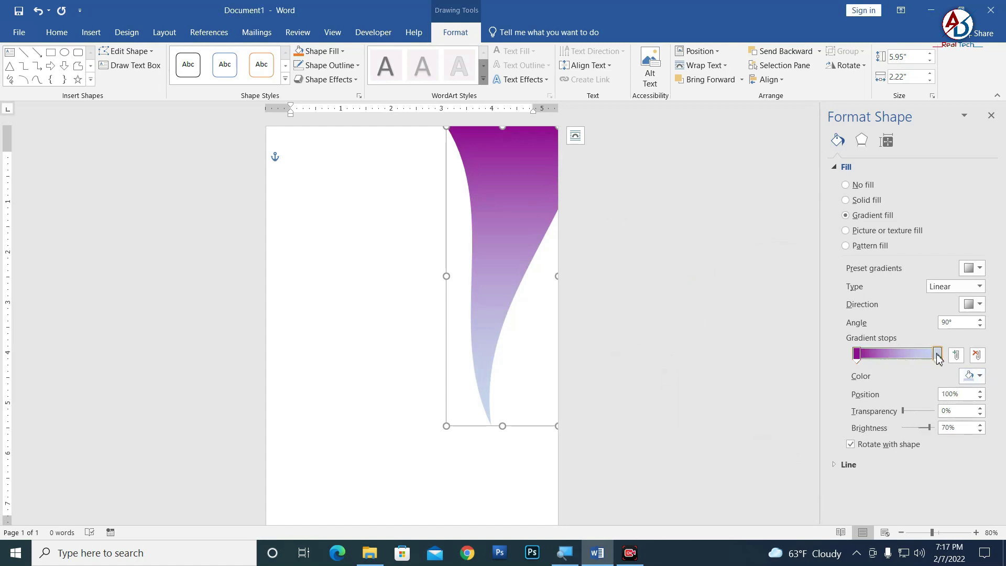
pyautogui.click(974, 378)
pyautogui.click(924, 510)
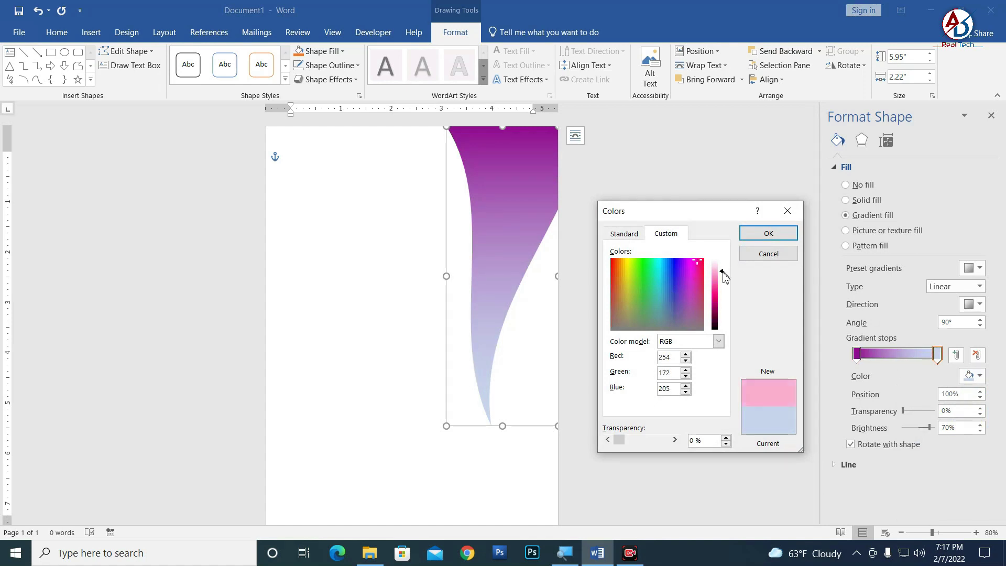
pyautogui.moveTo(723, 273); pyautogui.dragTo(721, 291)
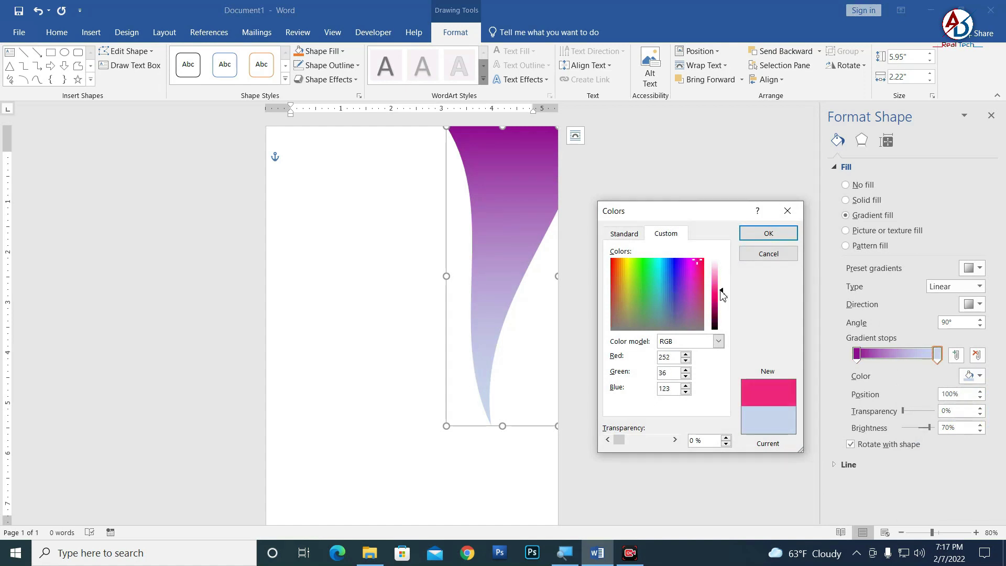
pyautogui.click(767, 232)
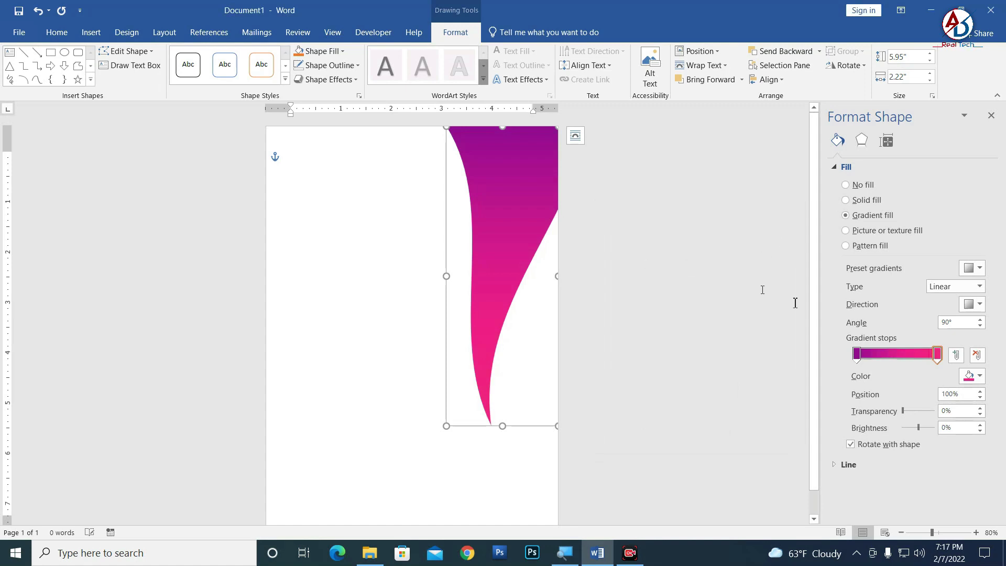
# Reverse the gradient direction so pink is at the top and purple at the bottom
pyautogui.click(975, 304)
pyautogui.click(883, 364)
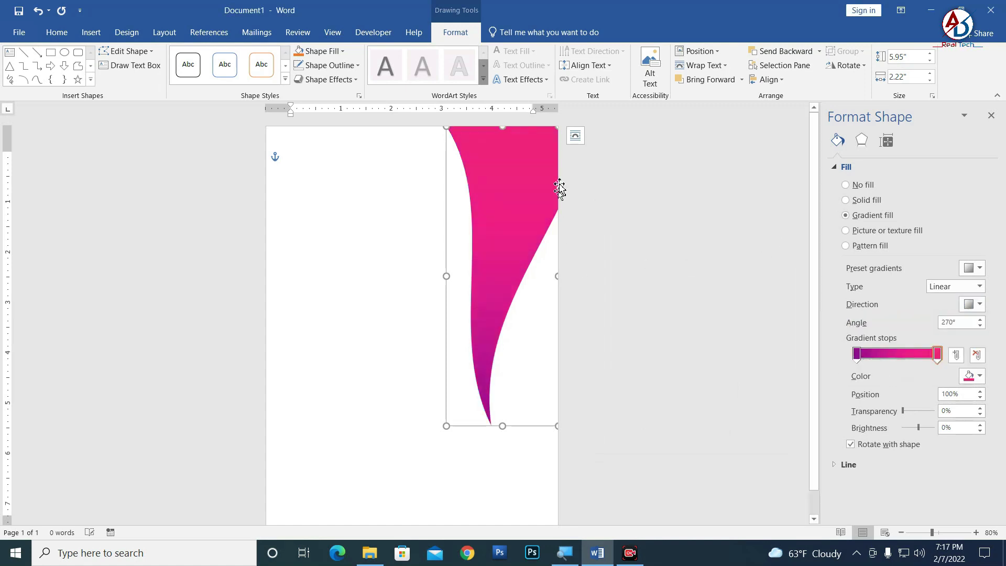
pyautogui.click(682, 276)
pyautogui.scroll(-6, 592, 309)
pyautogui.scroll(5, 524, 319)
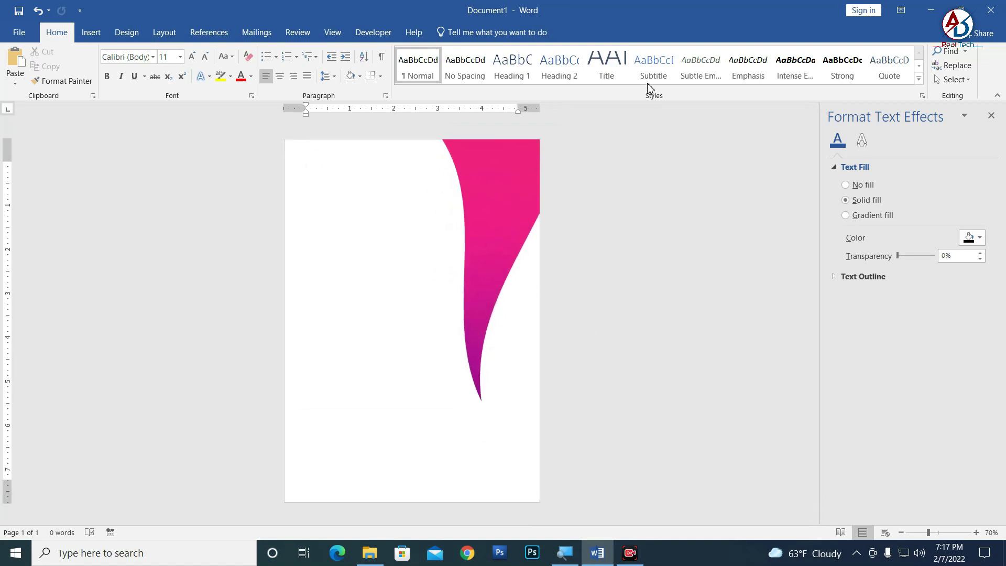
# Begin a second freeform shape from the right page edge down to near the page bottom
pyautogui.scroll(1, 607, 190)
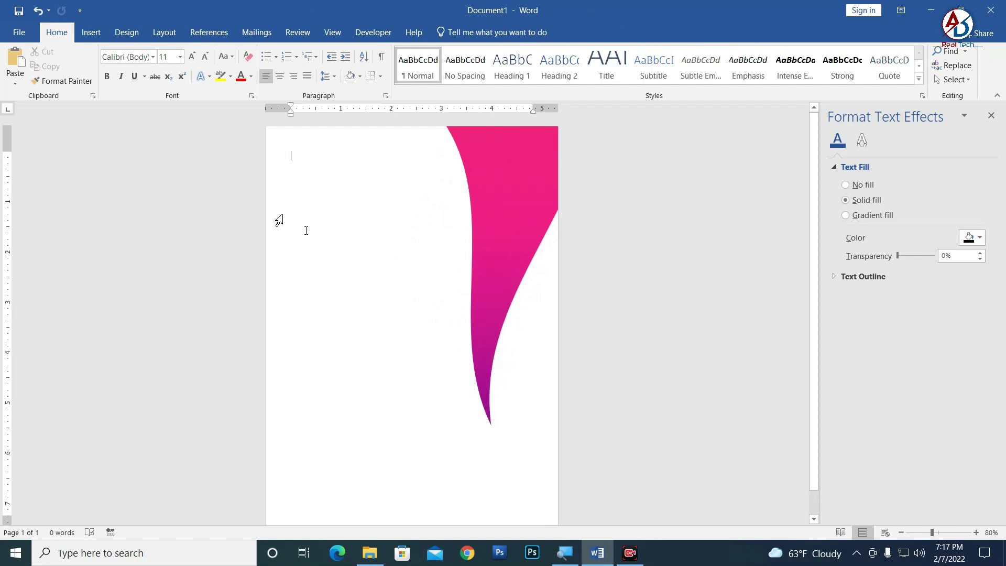
pyautogui.click(91, 32)
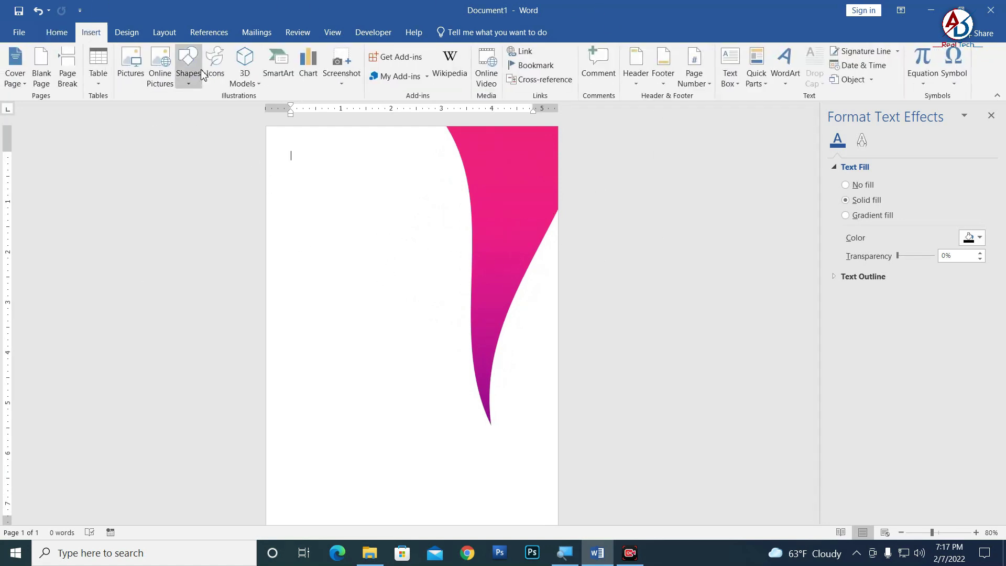
pyautogui.click(192, 76)
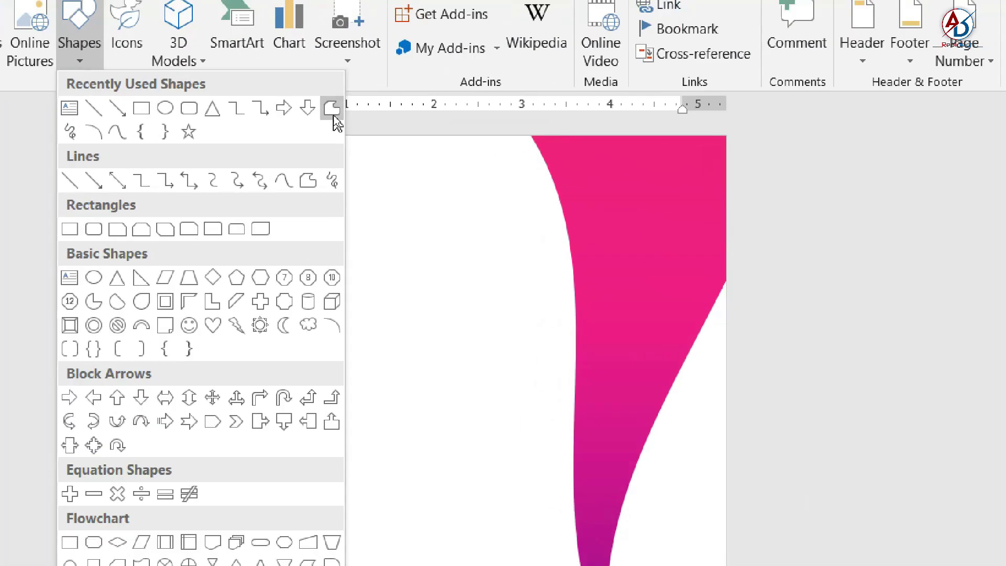
pyautogui.click(332, 113)
pyautogui.keyDown('ctrl'); pyautogui.scroll(2, 635, 262); pyautogui.keyUp('ctrl')
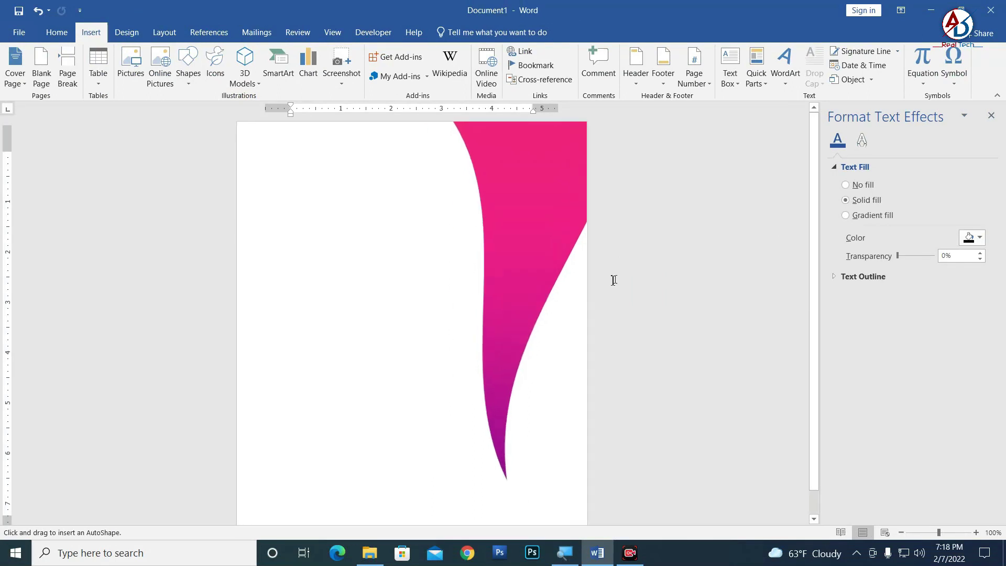
pyautogui.click(595, 249)
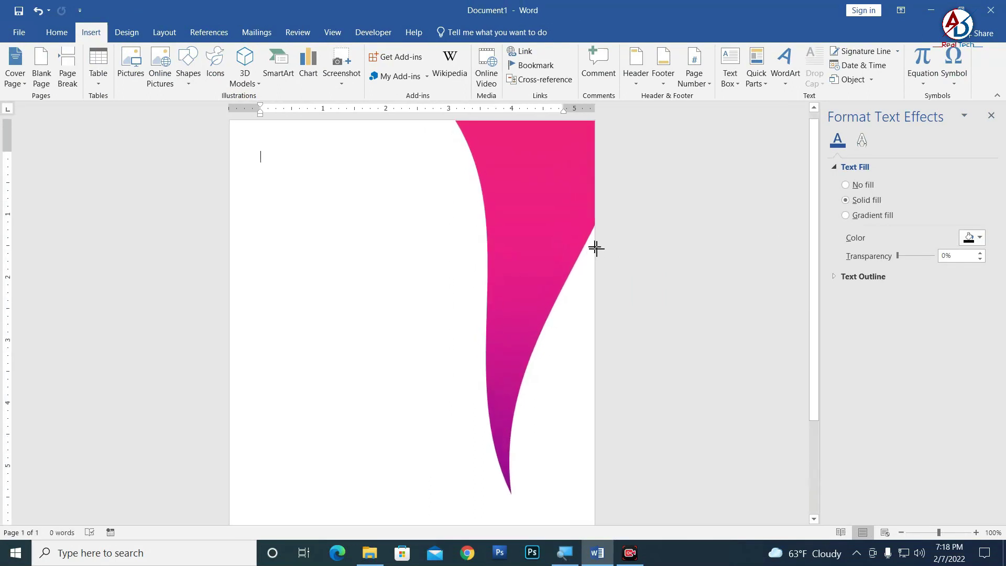
pyautogui.click(548, 521)
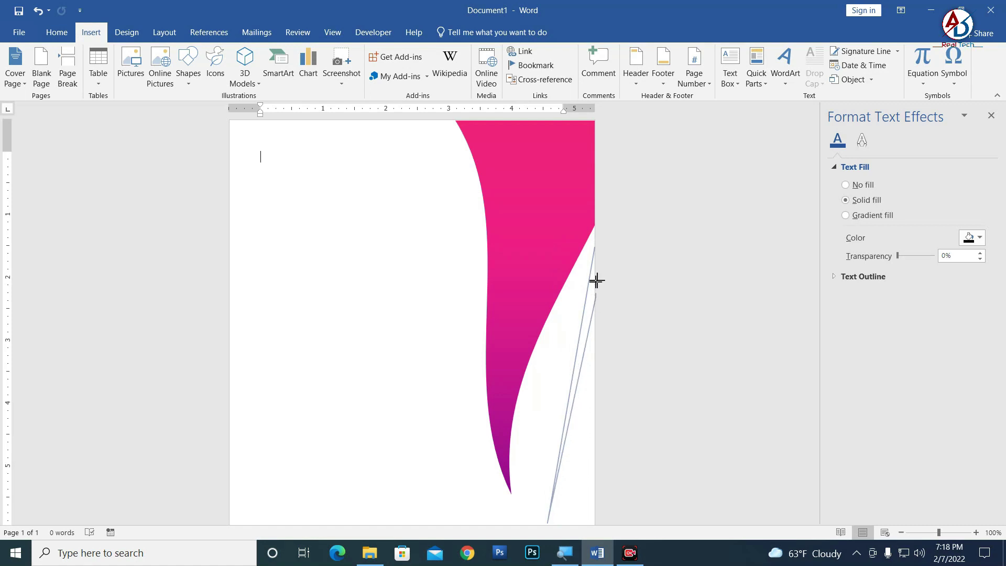
# Close the new freeform into a blue sliver and stretch it taller and wider
pyautogui.click(594, 253)
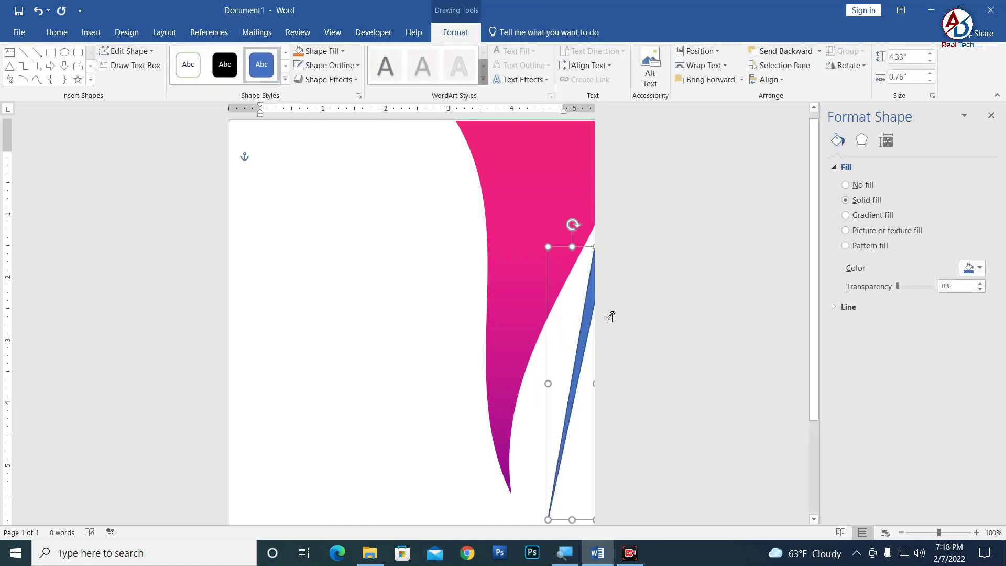
pyautogui.keyDown('ctrl'); pyautogui.scroll(4, 606, 317); pyautogui.keyUp('ctrl')
pyautogui.scroll(-5, 634, 338)
pyautogui.scroll(-3, 633, 341)
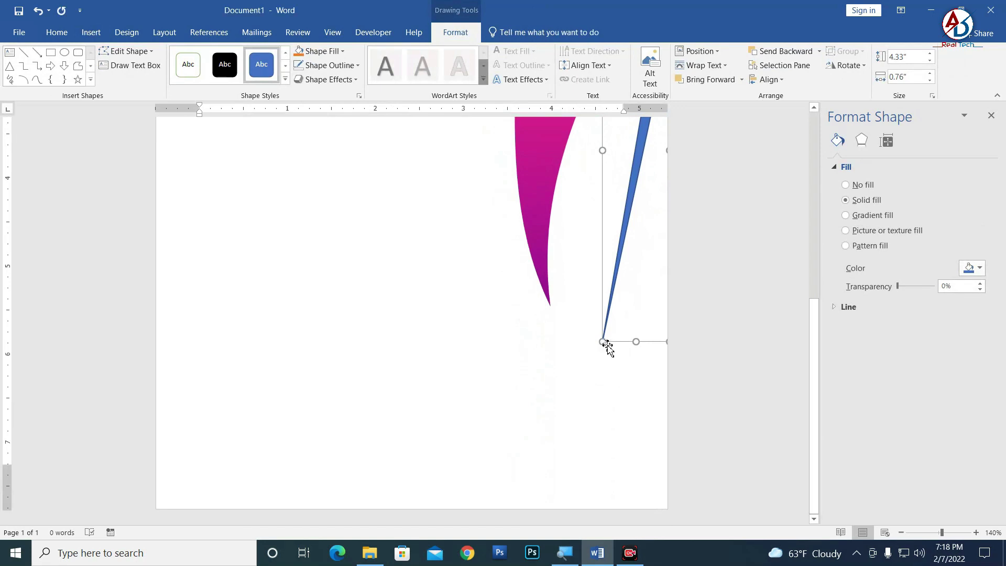
pyautogui.moveTo(602, 341); pyautogui.dragTo(587, 433)
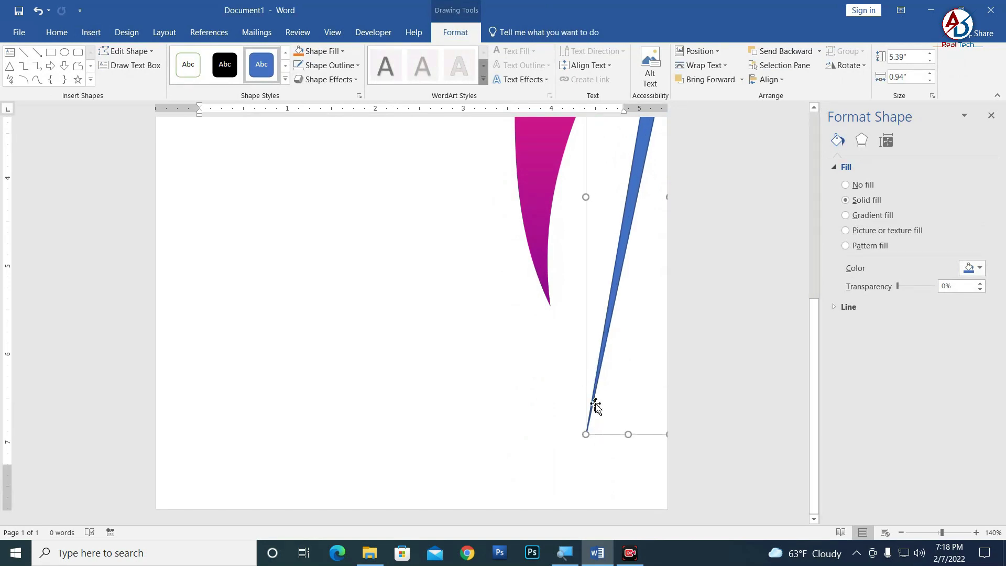
pyautogui.moveTo(583, 434); pyautogui.dragTo(584, 388)
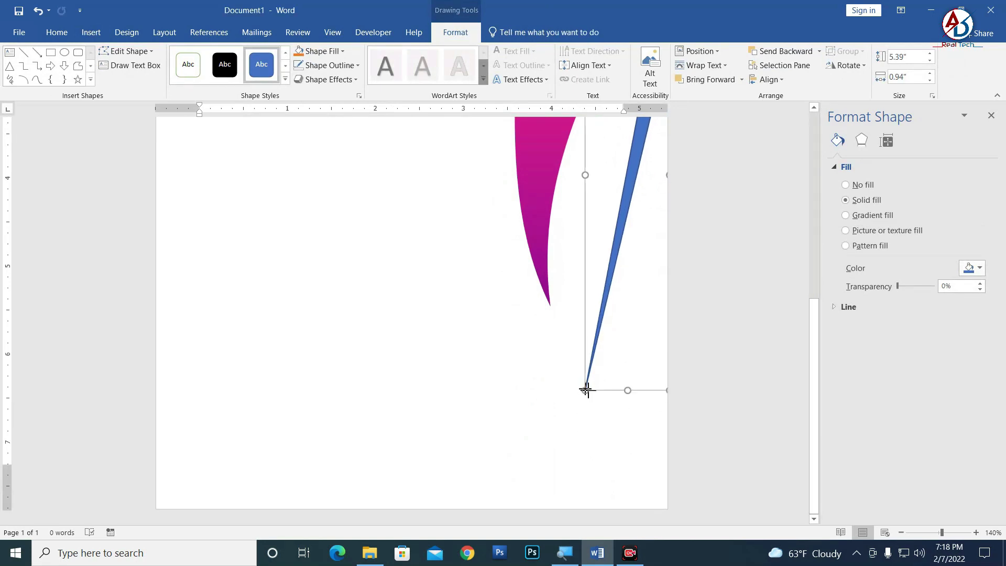
pyautogui.scroll(2, 590, 390)
pyautogui.keyDown('ctrl'); pyautogui.scroll(1, 603, 367); pyautogui.keyUp('ctrl')
pyautogui.keyDown('ctrl'); pyautogui.scroll(-1, 636, 364); pyautogui.keyUp('ctrl')
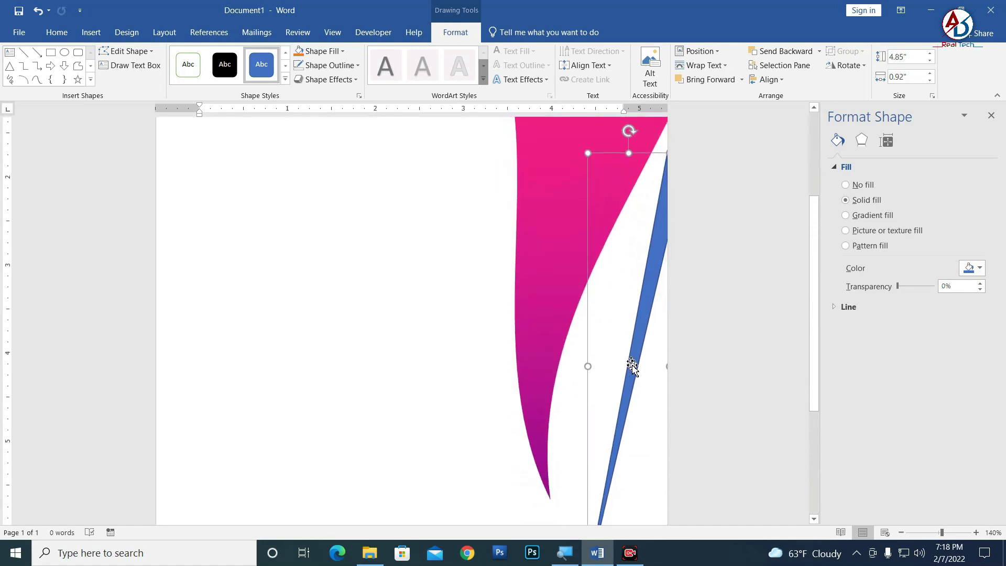
pyautogui.keyDown('ctrl'); pyautogui.scroll(-2, 618, 379); pyautogui.keyUp('ctrl')
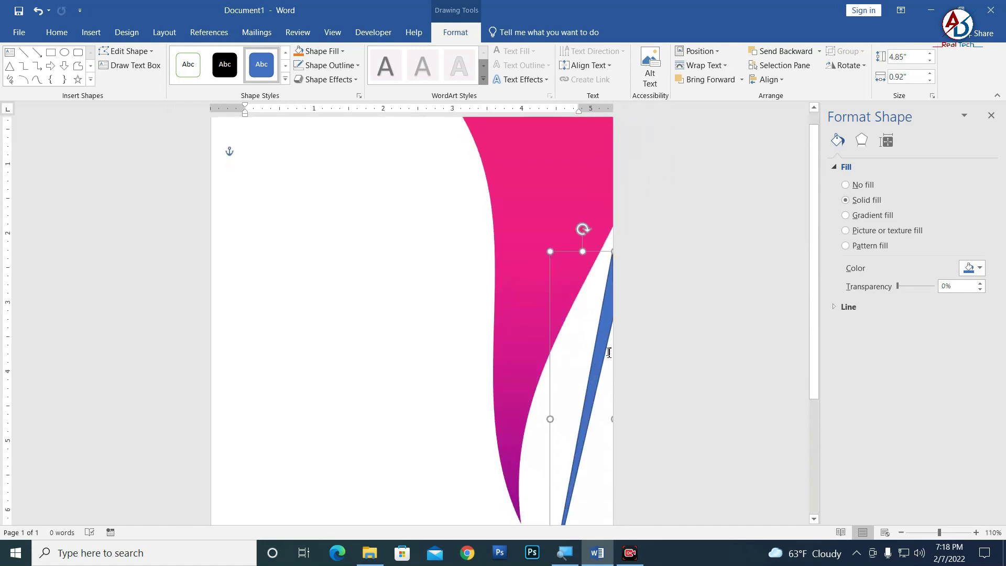
pyautogui.scroll(-3, 492, 318)
# Edit the sliver's points so its left and right edges curve into a thin wave
pyautogui.click(128, 50)
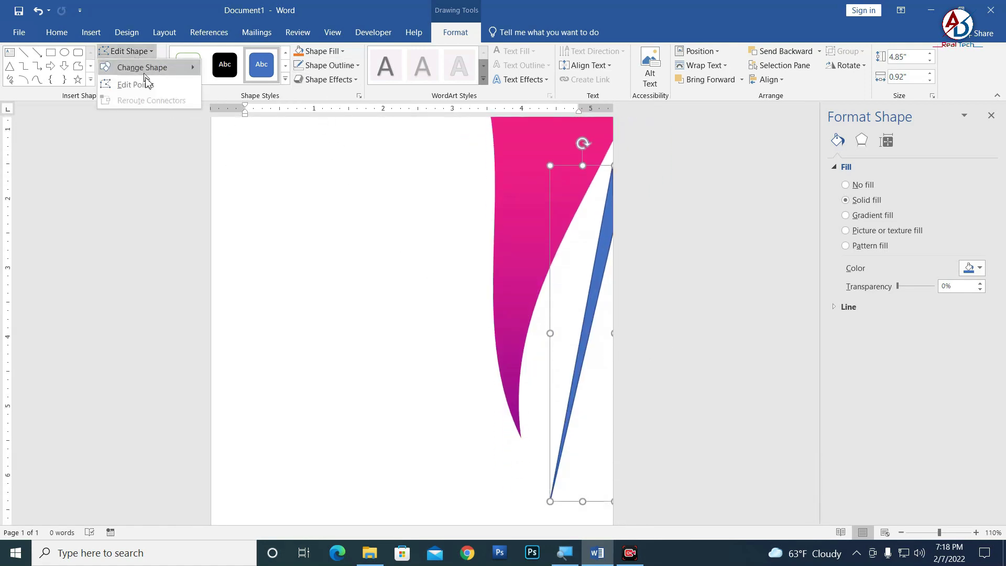
pyautogui.click(139, 86)
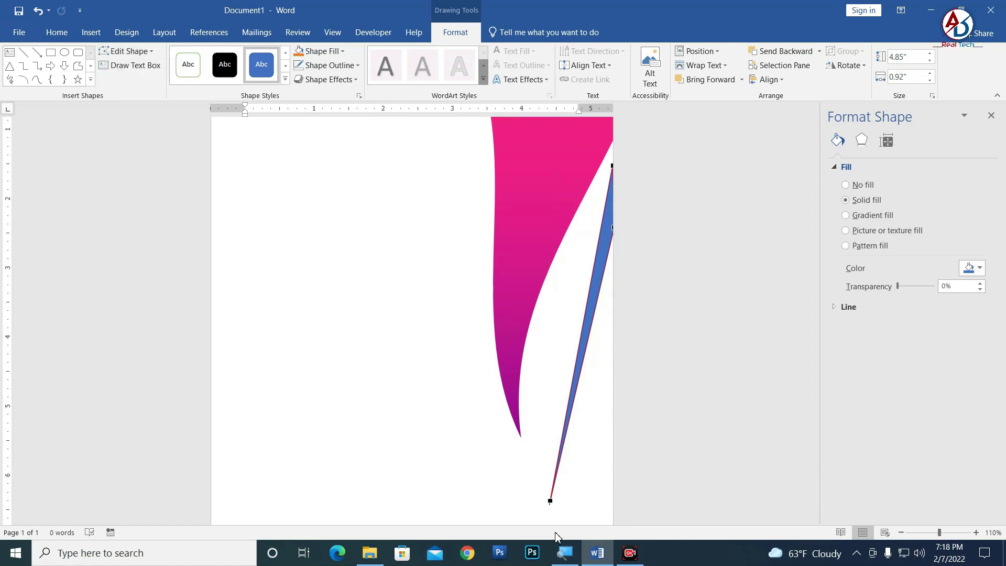
pyautogui.click(550, 500)
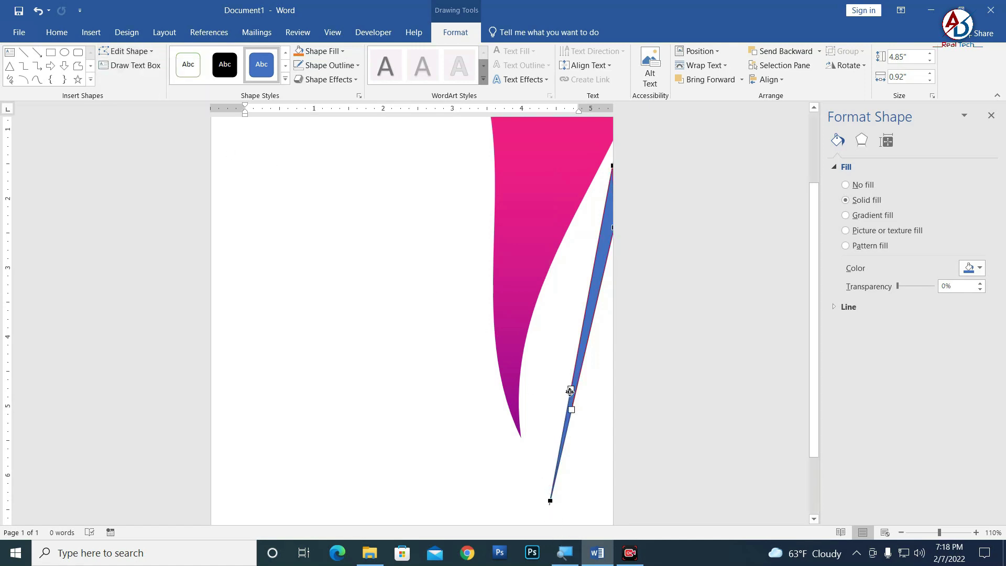
pyautogui.moveTo(570, 391); pyautogui.dragTo(482, 384)
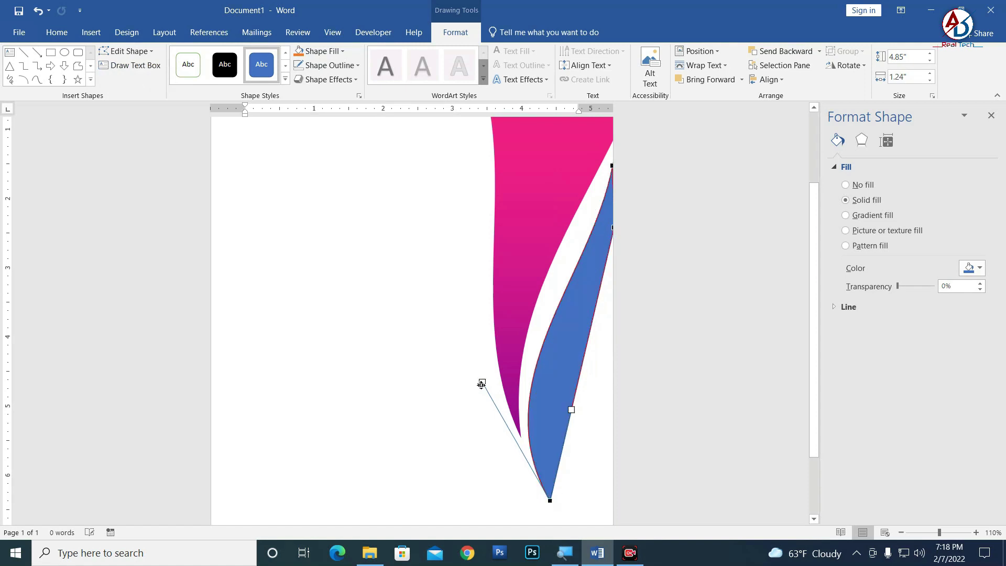
pyautogui.click(613, 165)
pyautogui.moveTo(592, 279); pyautogui.dragTo(564, 250)
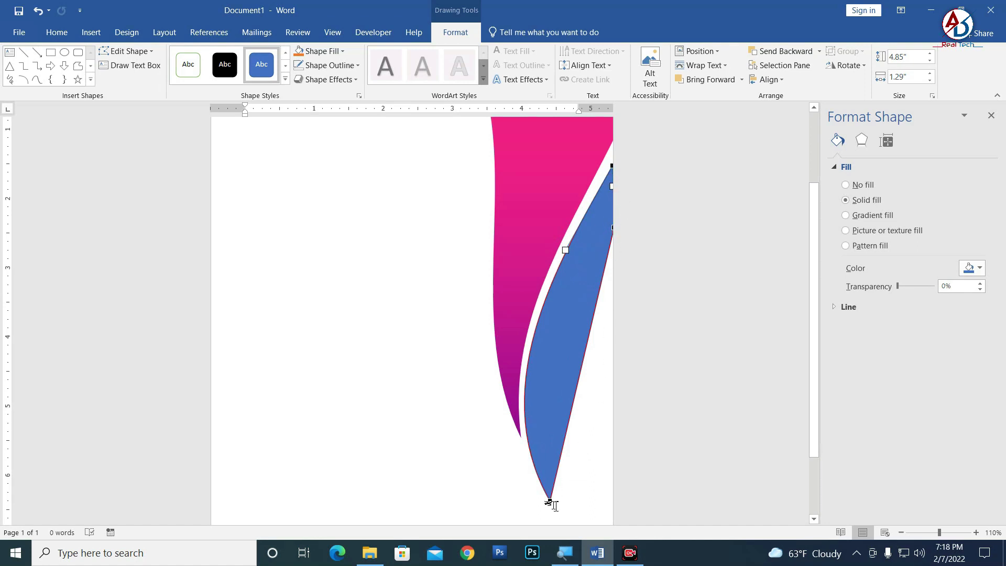
pyautogui.click(550, 500)
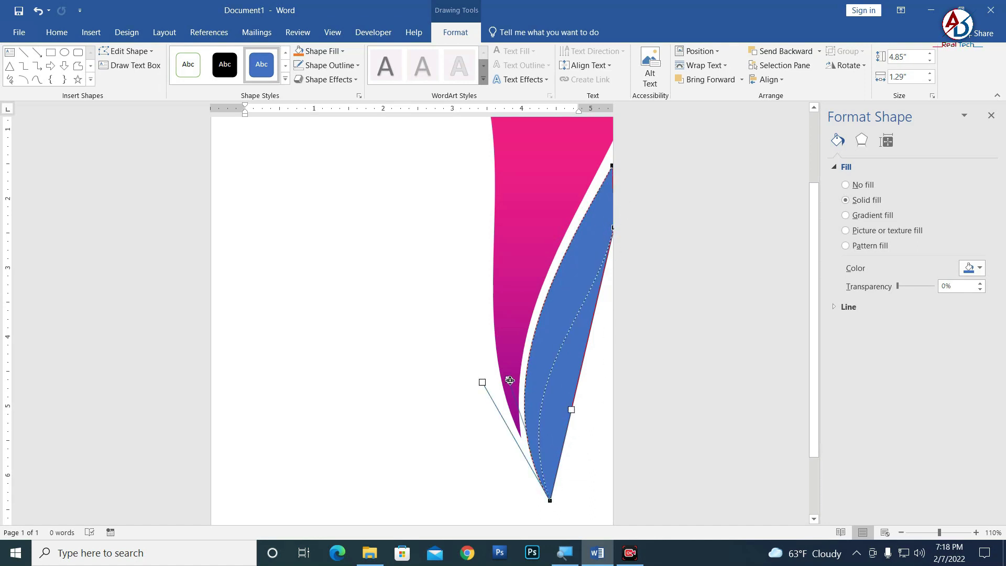
pyautogui.moveTo(520, 387); pyautogui.dragTo(516, 383)
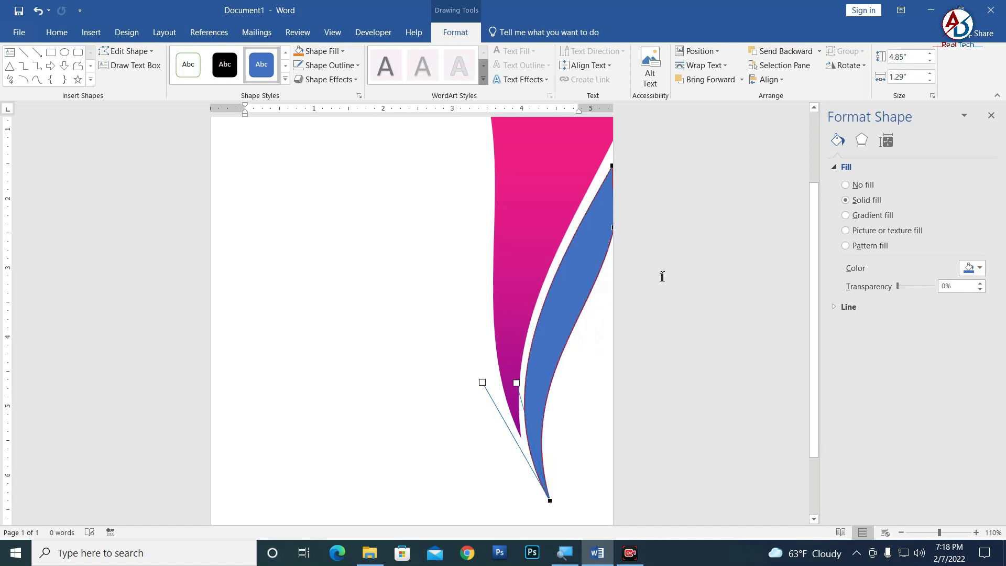
pyautogui.click(614, 227)
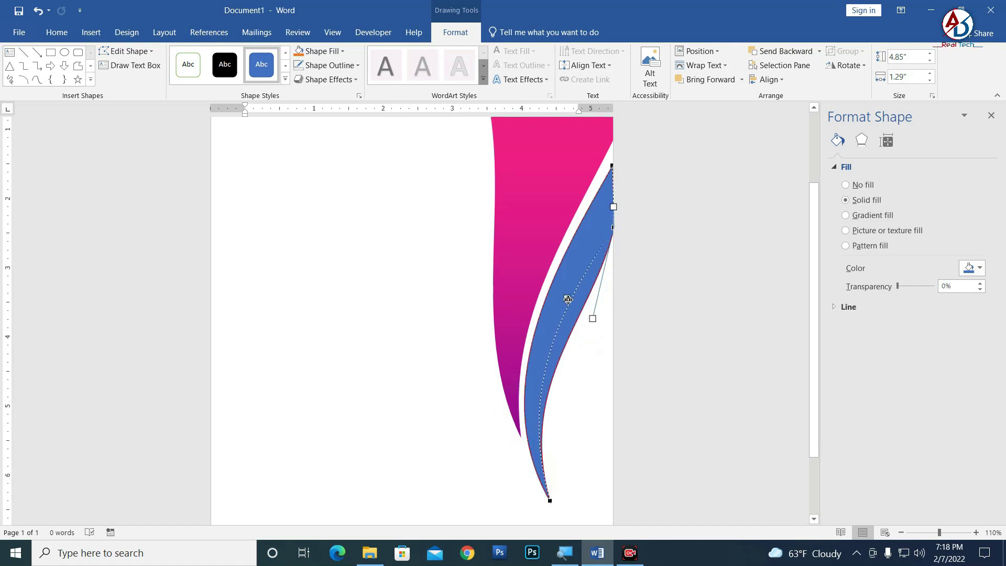
pyautogui.moveTo(567, 298); pyautogui.dragTo(573, 291)
pyautogui.click(660, 319)
# Remove the blue wave's outline and fill it orange-yellow
pyautogui.keyDown('ctrl'); pyautogui.scroll(-5, 578, 366); pyautogui.keyUp('ctrl')
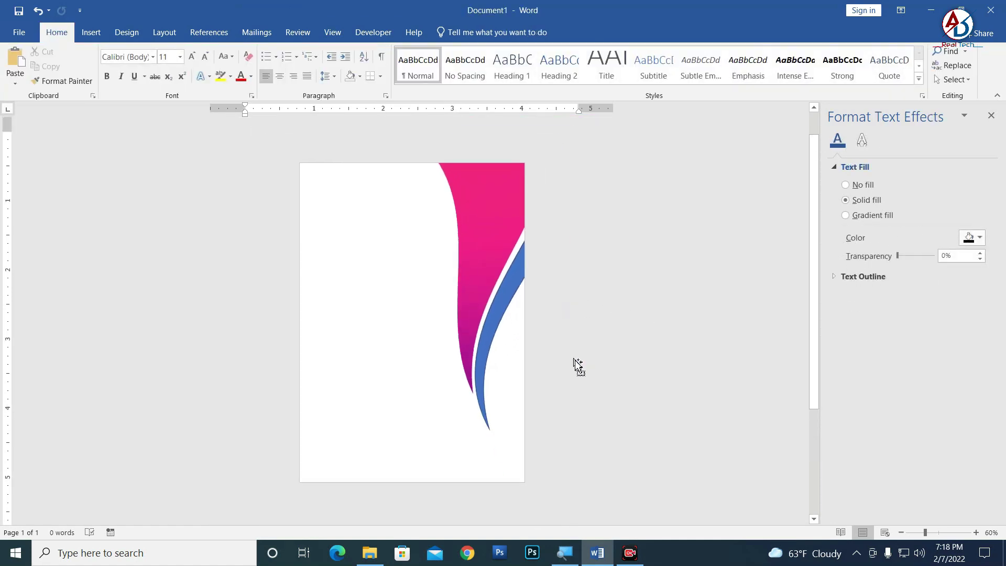
pyautogui.keyDown('ctrl'); pyautogui.scroll(-2, 578, 365); pyautogui.keyUp('ctrl')
pyautogui.keyDown('ctrl'); pyautogui.scroll(3, 559, 386); pyautogui.keyUp('ctrl')
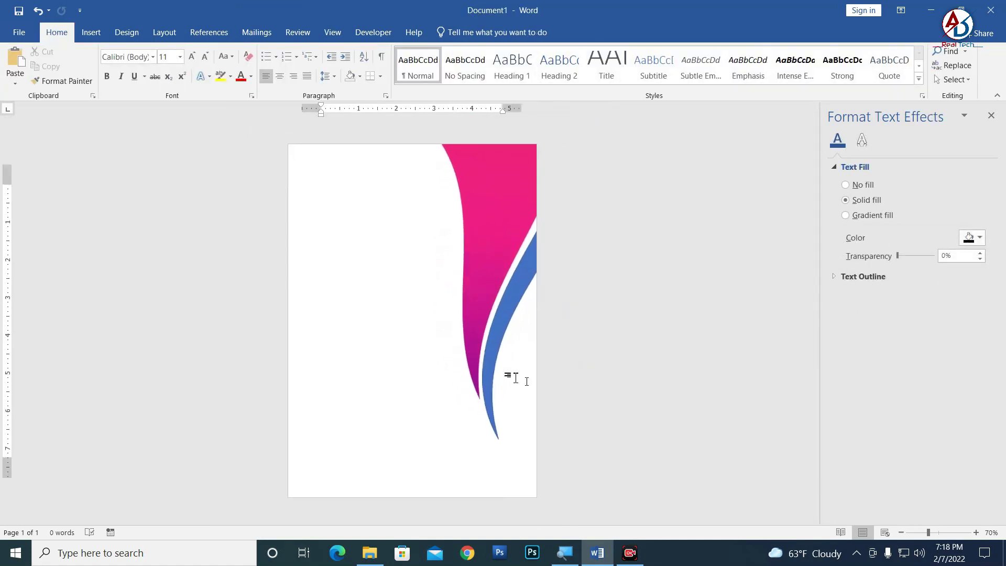
pyautogui.click(529, 280)
pyautogui.click(455, 32)
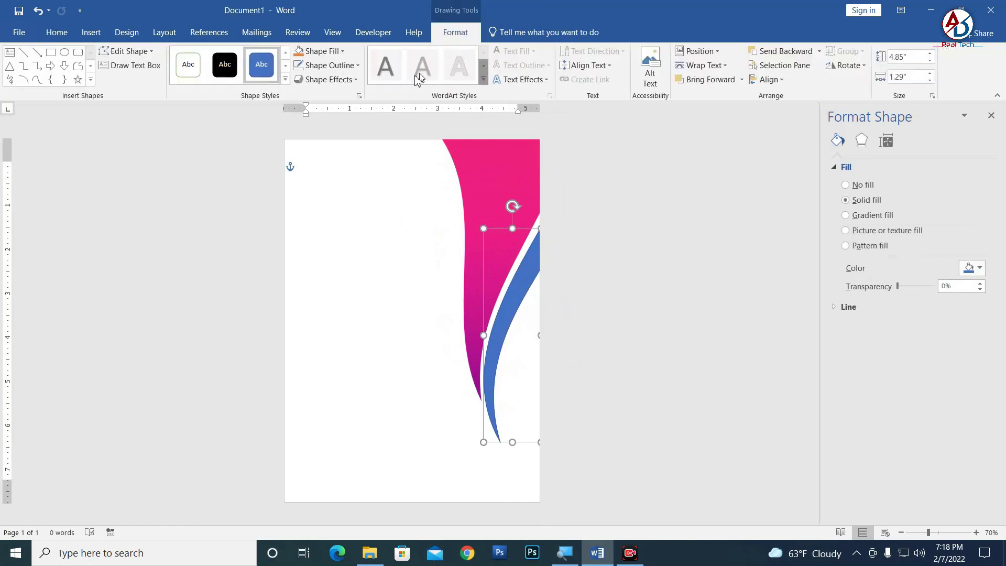
pyautogui.click(349, 71)
pyautogui.click(326, 199)
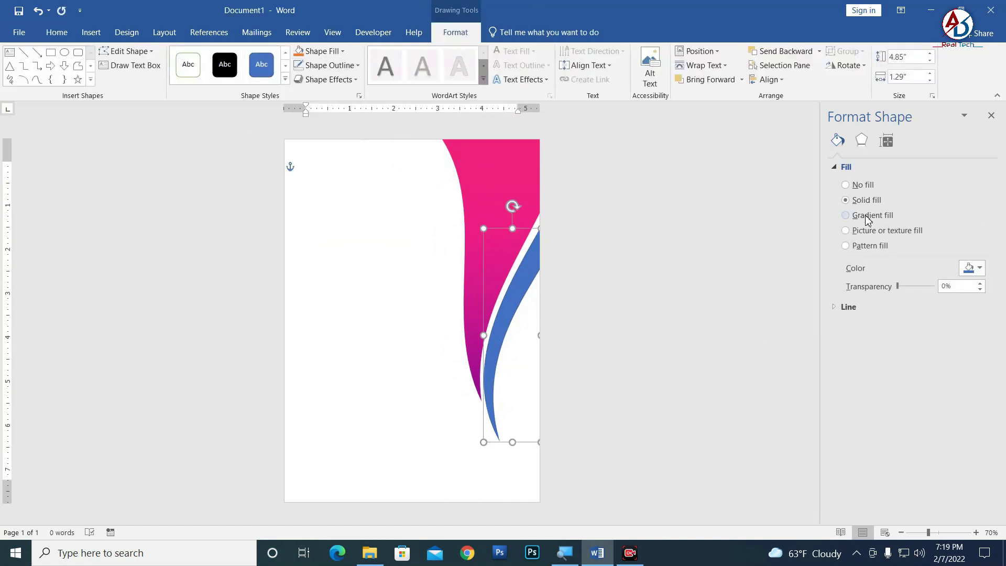
pyautogui.click(973, 268)
pyautogui.click(925, 367)
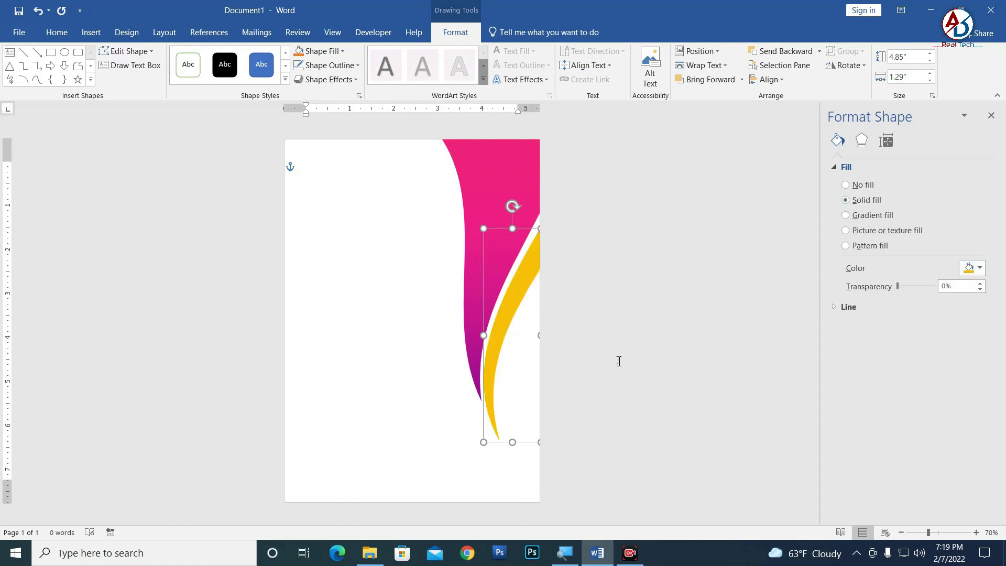
pyautogui.click(618, 359)
# Nudge the yellow wave slightly upward beside the pink wave
pyautogui.scroll(-3, 541, 354)
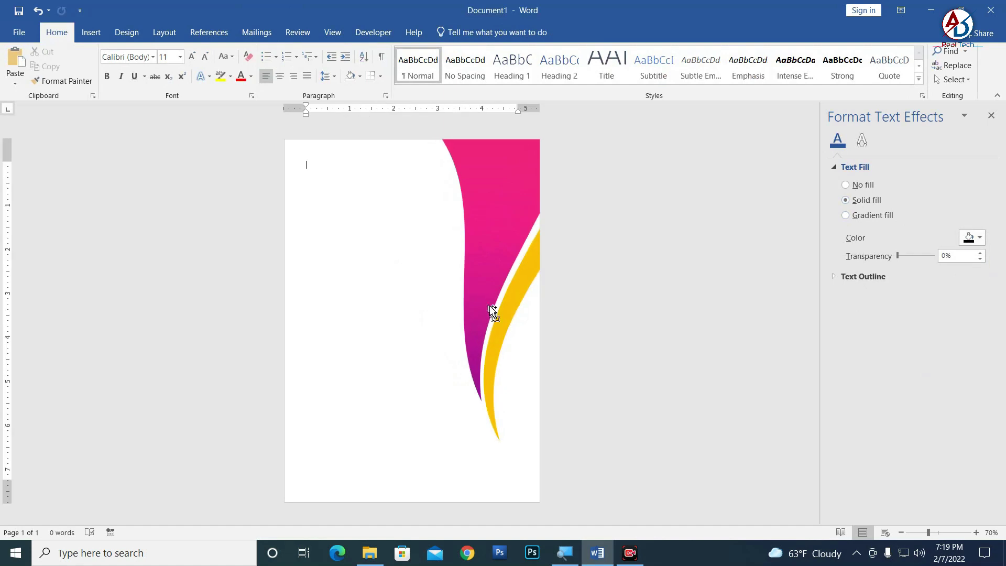
pyautogui.scroll(-1, 478, 291)
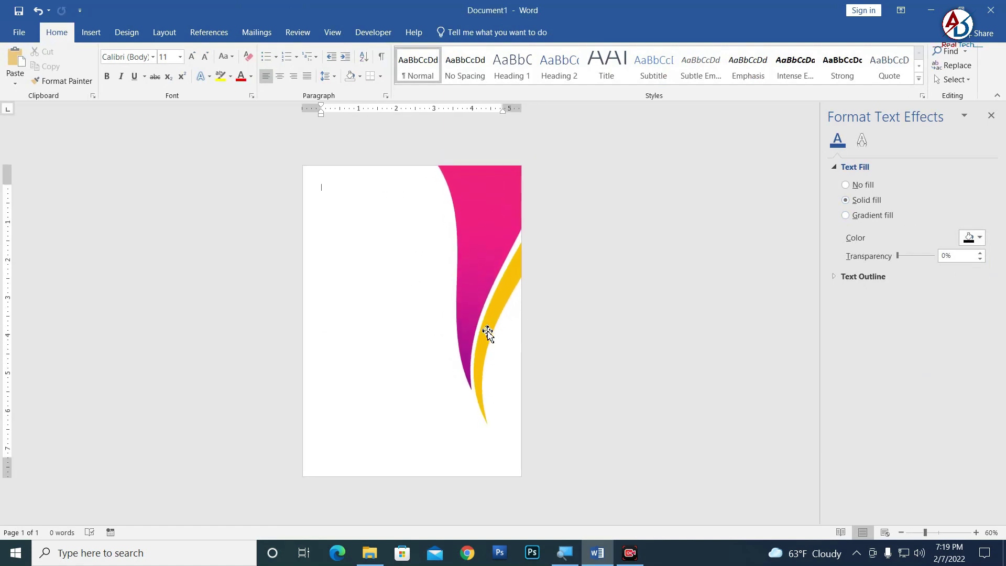
pyautogui.scroll(1, 489, 299)
pyautogui.scroll(2, 503, 225)
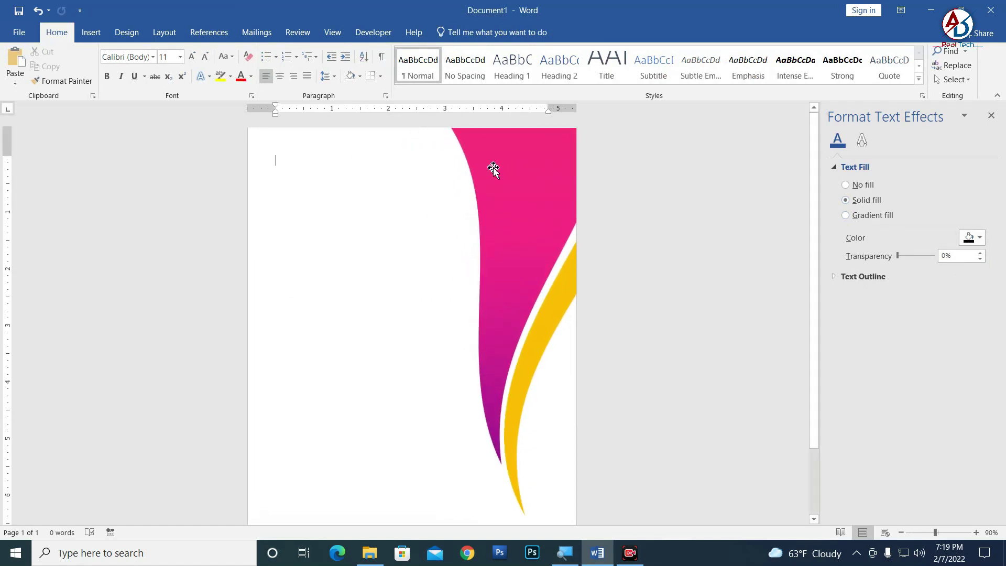
pyautogui.click(519, 185)
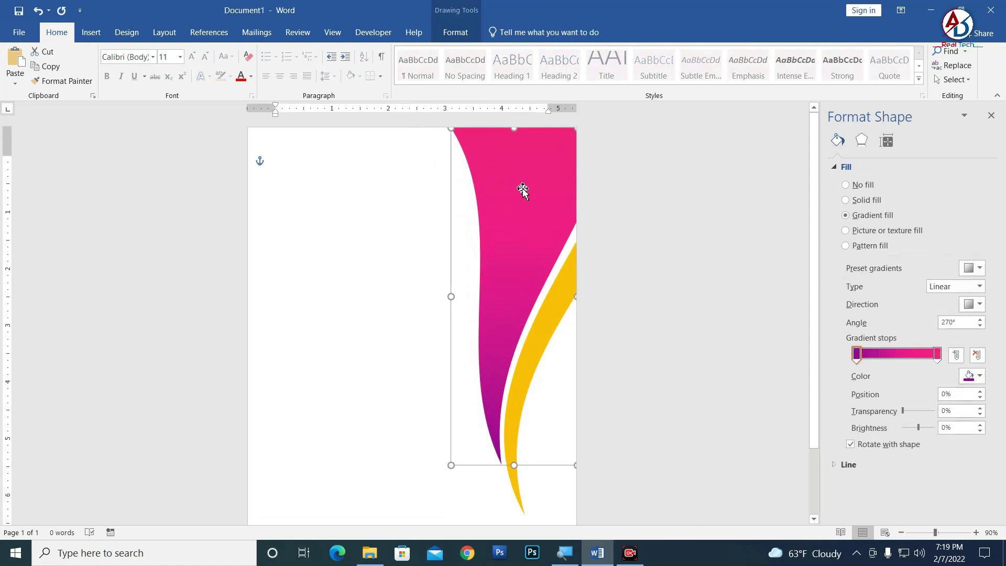
pyautogui.click(662, 240)
pyautogui.click(567, 299)
pyautogui.press('Up')
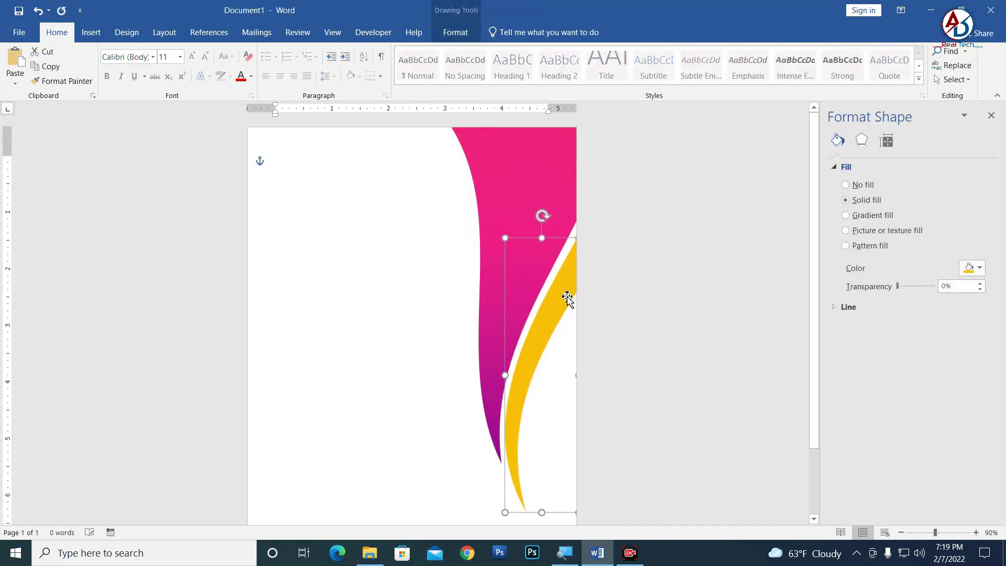
pyautogui.click(591, 321)
pyautogui.keyDown('ctrl'); pyautogui.scroll(-4, 583, 323); pyautogui.keyUp('ctrl')
pyautogui.keyDown('ctrl'); pyautogui.scroll(3, 583, 322); pyautogui.keyUp('ctrl')
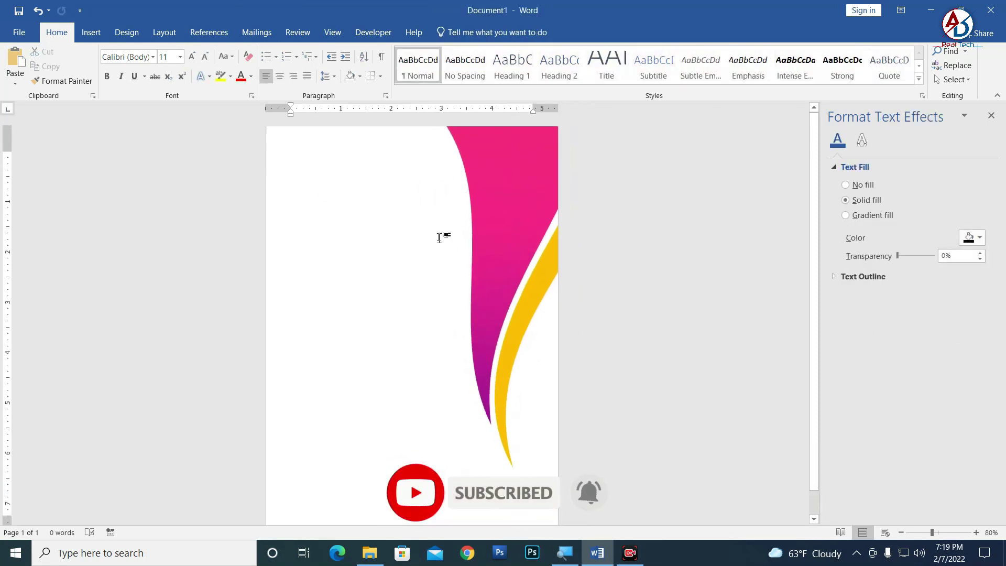
pyautogui.keyDown('ctrl'); pyautogui.scroll(2, 631, 318); pyautogui.keyUp('ctrl')
# Draw a freeform triangular sliver running from the page top down beside the pink wave
pyautogui.click(92, 32)
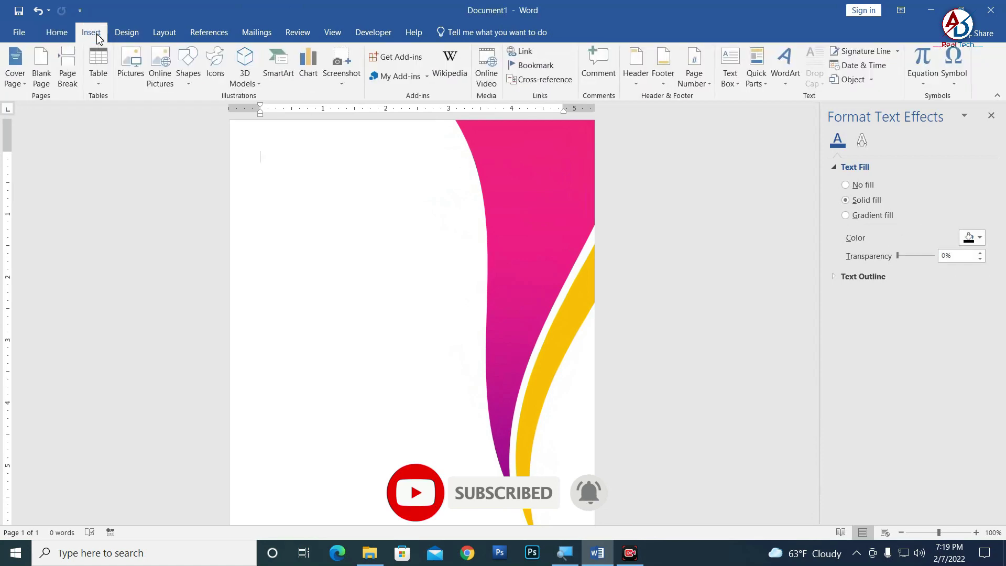
pyautogui.click(188, 68)
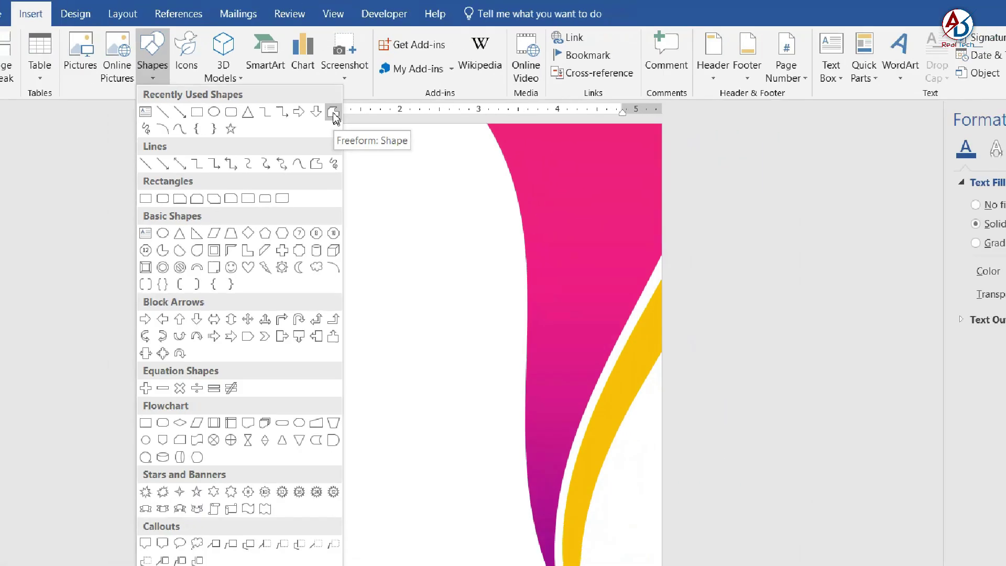
pyautogui.click(335, 116)
pyautogui.scroll(1, 431, 168)
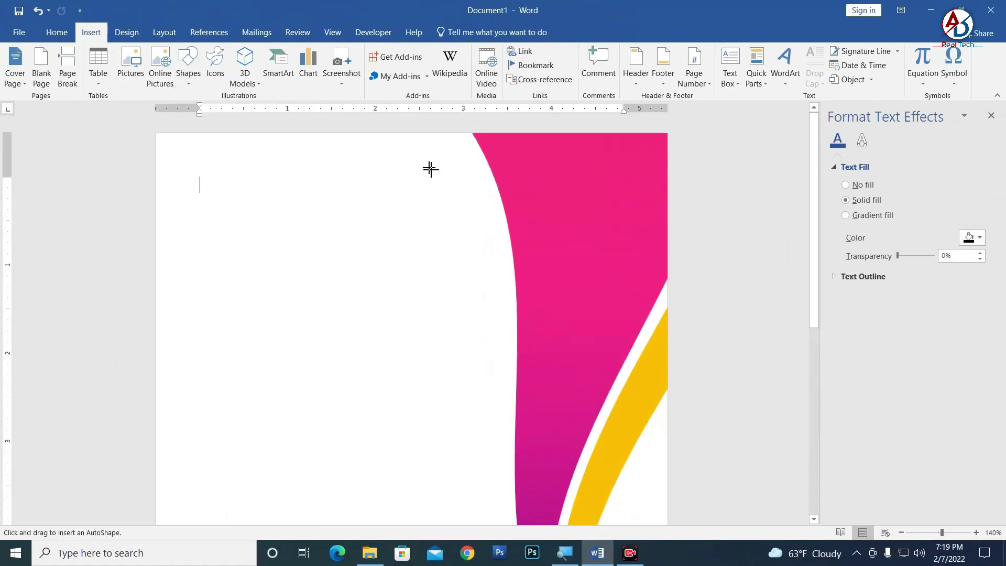
pyautogui.click(404, 134)
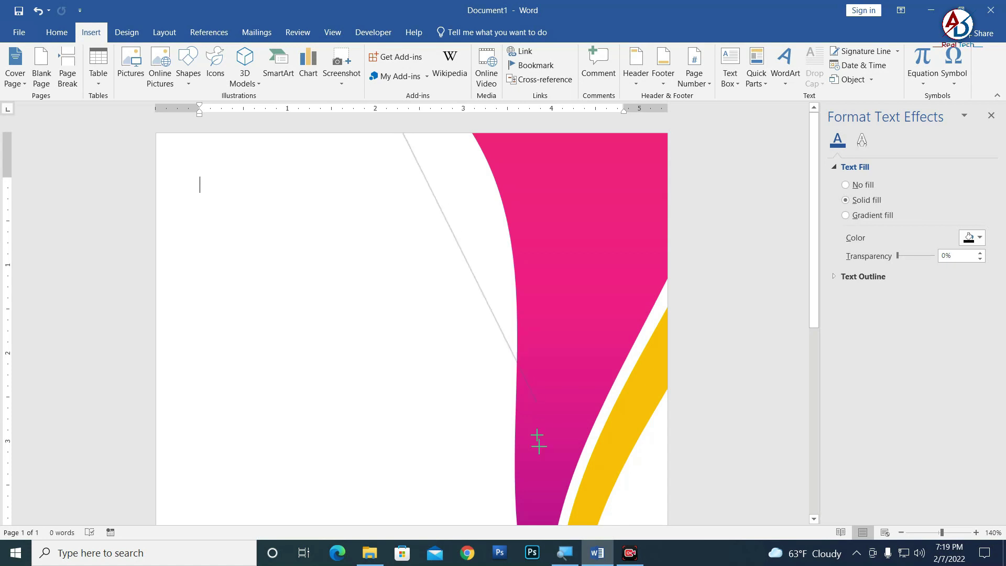
pyautogui.click(506, 439)
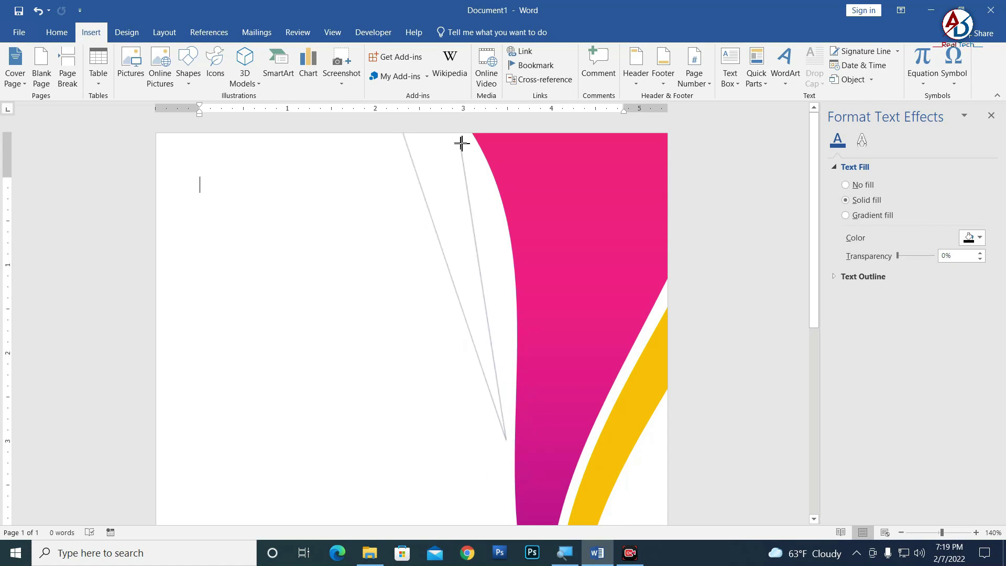
pyautogui.click(461, 136)
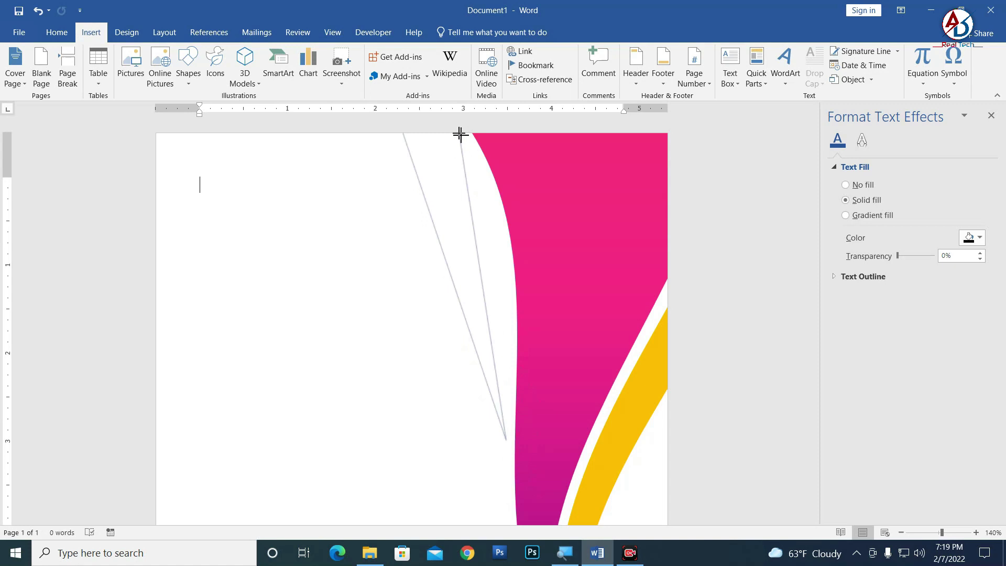
pyautogui.click(403, 134)
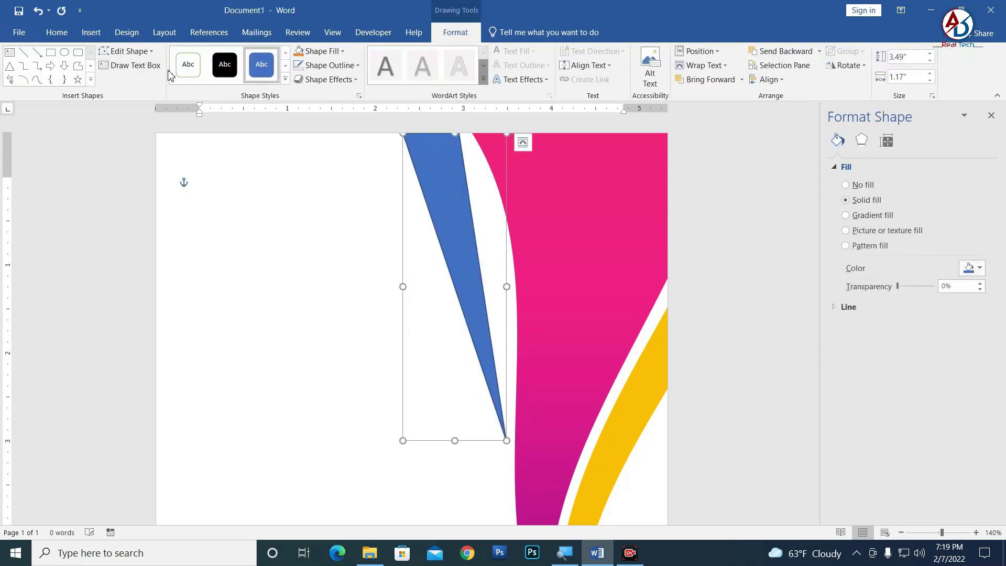
# Edit the sliver's points to bend its right edge along the pink wave
pyautogui.click(128, 51)
pyautogui.click(133, 86)
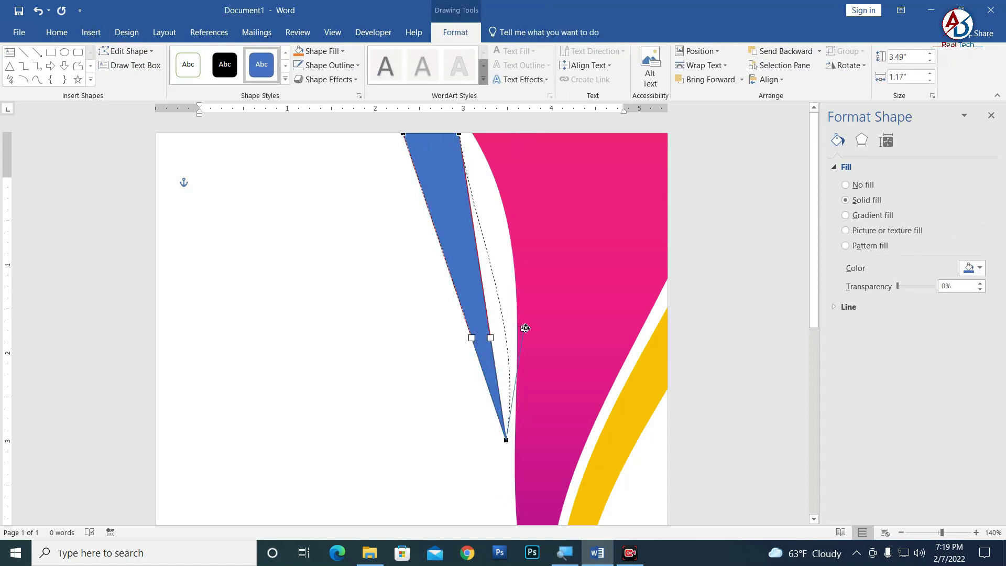
pyautogui.moveTo(492, 336); pyautogui.dragTo(527, 329)
pyautogui.click(460, 135)
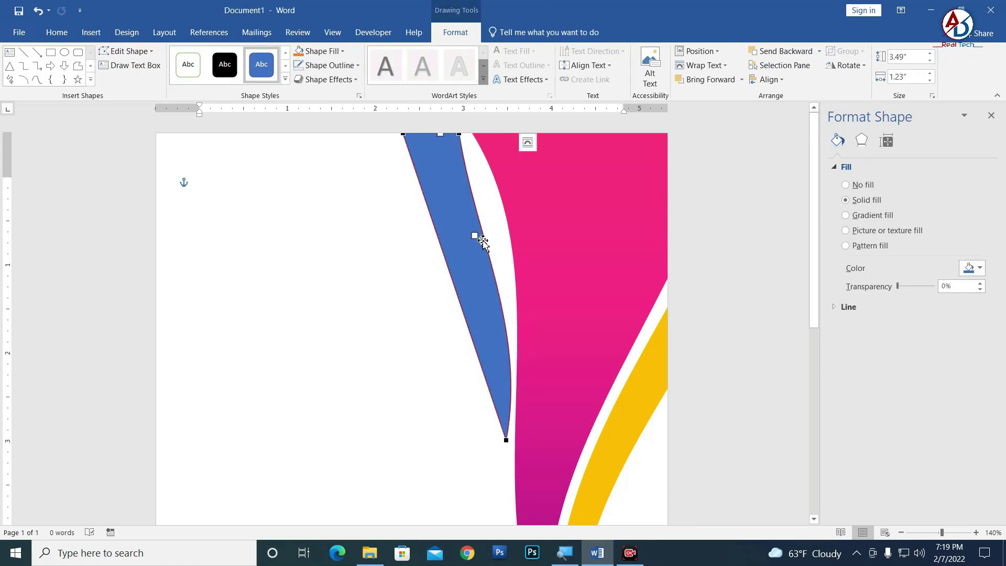
pyautogui.moveTo(480, 236); pyautogui.dragTo(488, 226)
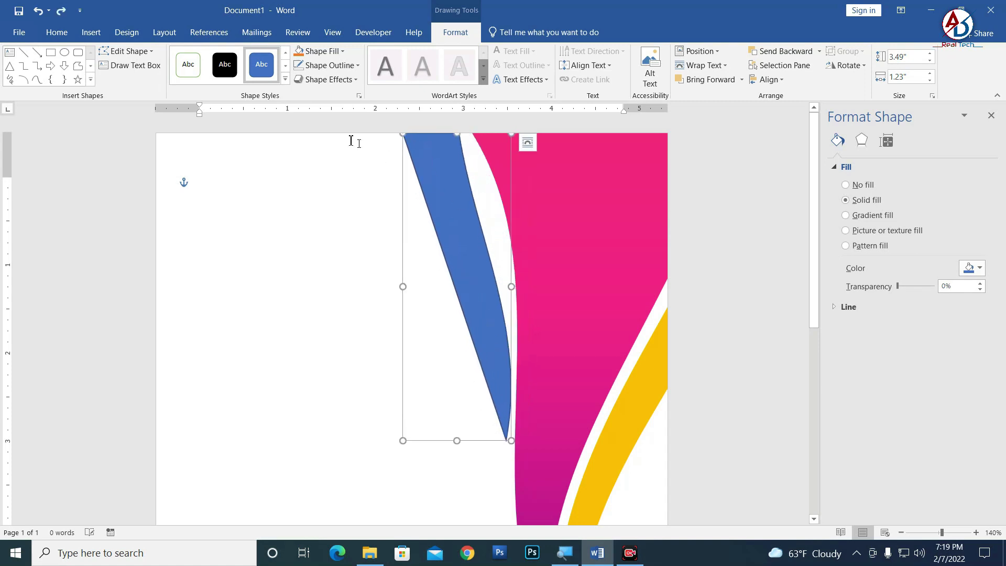
pyautogui.click(141, 54)
pyautogui.click(135, 84)
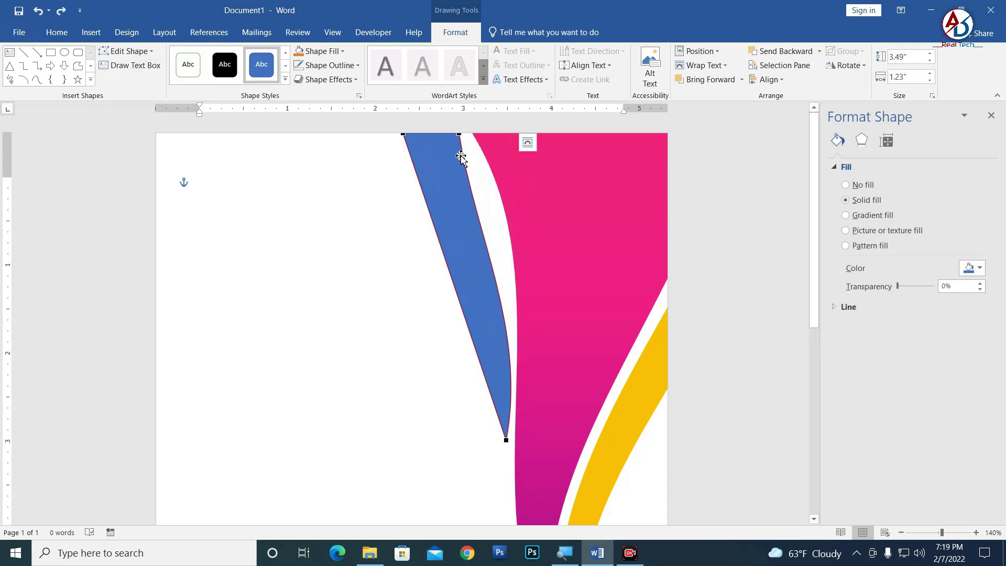
pyautogui.moveTo(476, 236)
pyautogui.mouseDown()
pyautogui.moveTo(504, 196)
pyautogui.moveTo(495, 173)
pyautogui.mouseUp()
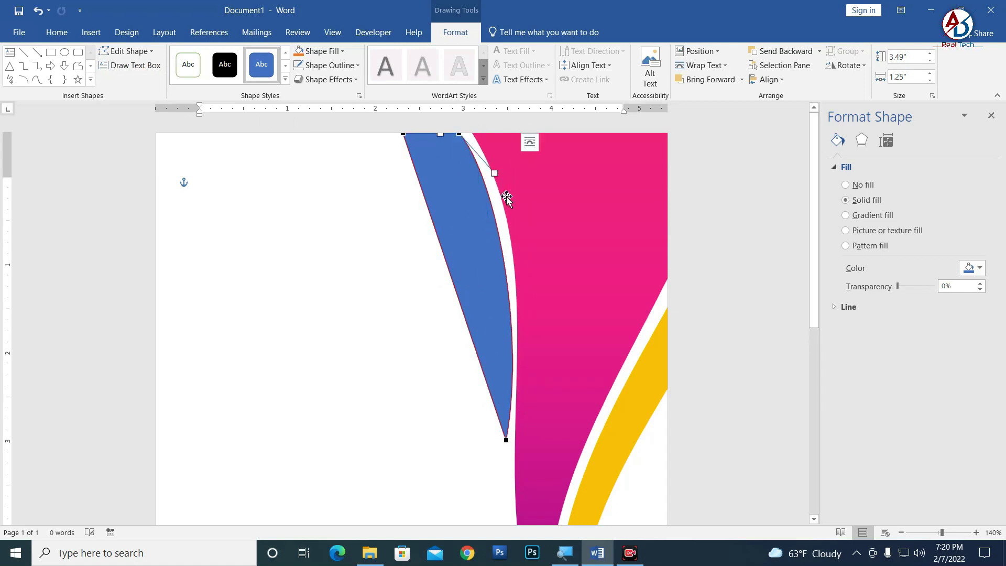
# Narrow the sliver's bottom tip and curve its left edge into a tapered ribbon
pyautogui.click(508, 442)
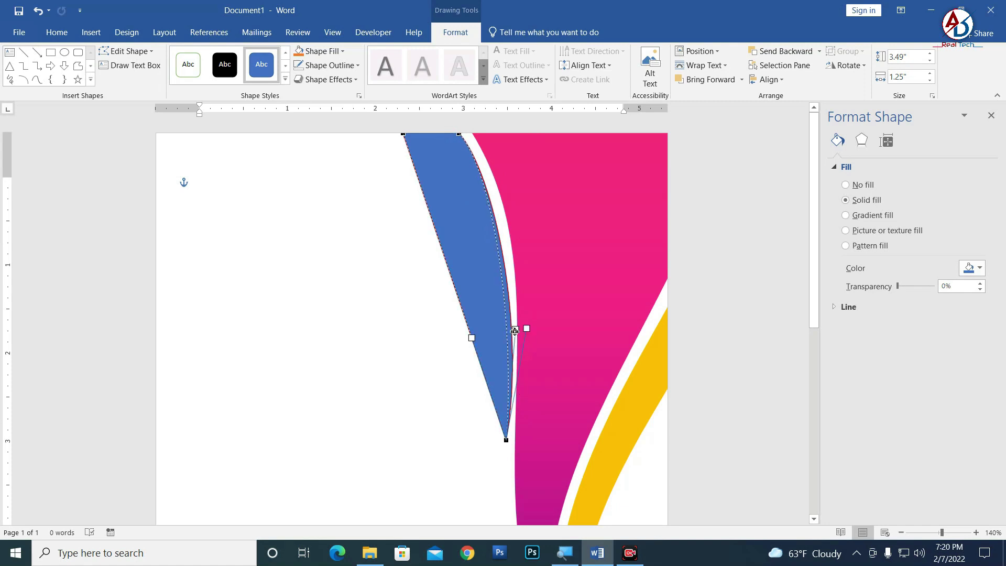
pyautogui.moveTo(524, 330)
pyautogui.mouseDown()
pyautogui.moveTo(515, 331)
pyautogui.moveTo(528, 328)
pyautogui.mouseUp()
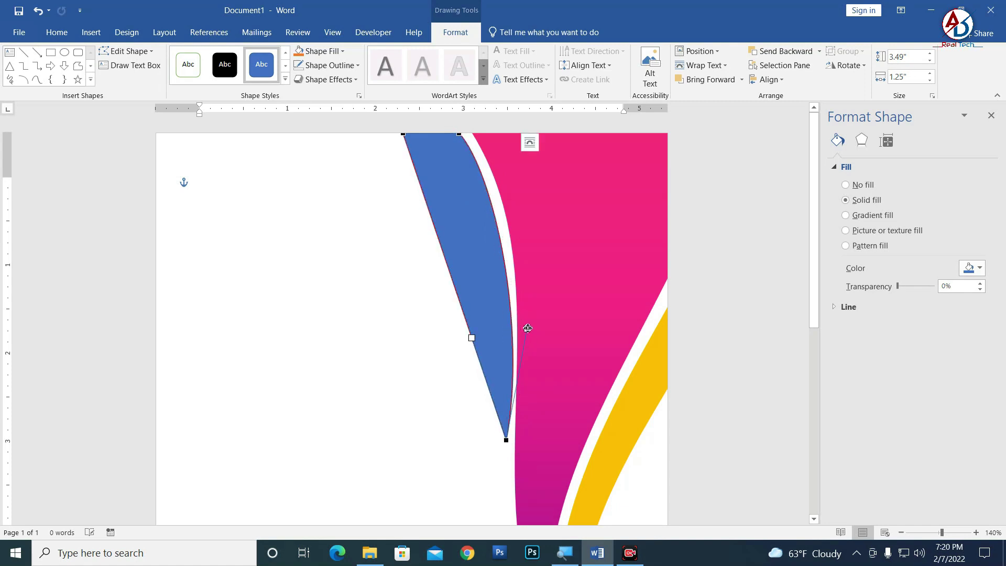
pyautogui.click(459, 134)
pyautogui.moveTo(496, 173); pyautogui.dragTo(491, 175)
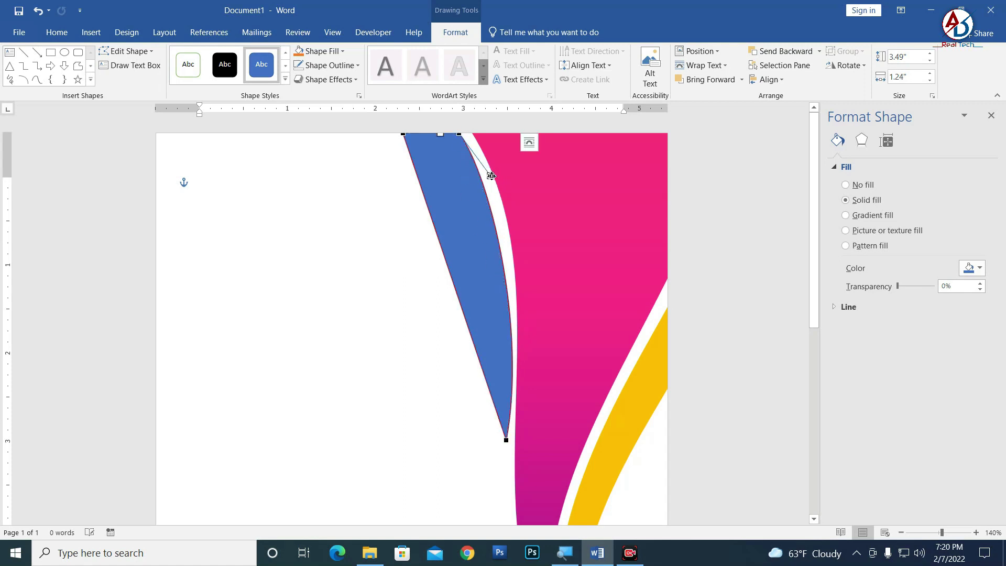
pyautogui.click(508, 440)
pyautogui.moveTo(473, 338); pyautogui.dragTo(498, 293)
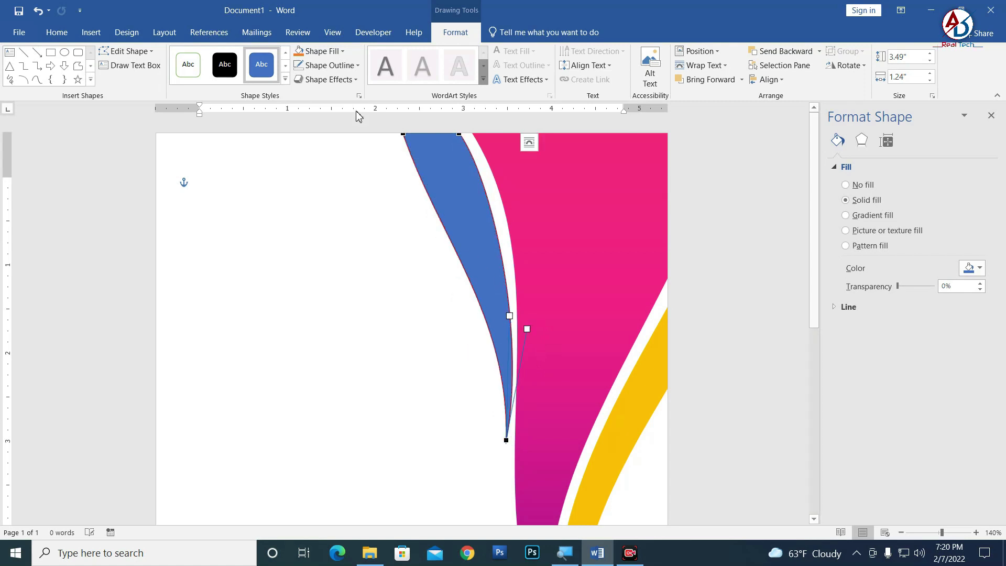
pyautogui.click(403, 135)
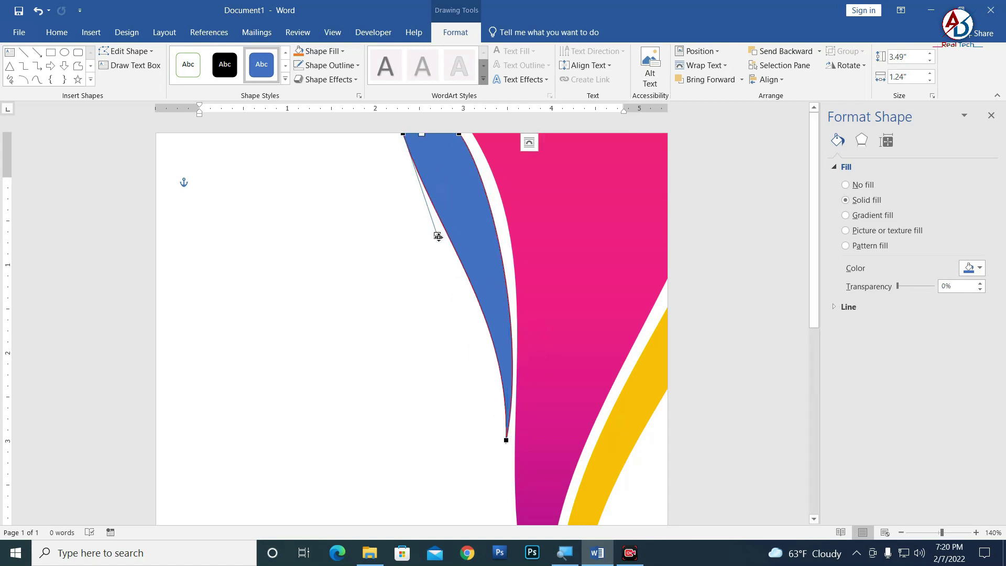
pyautogui.moveTo(437, 237); pyautogui.dragTo(471, 206)
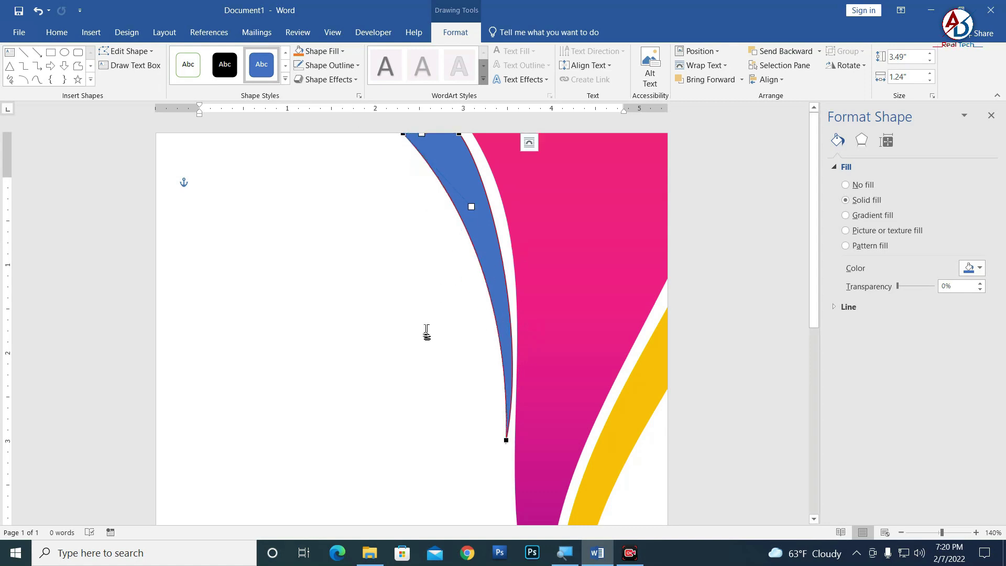
pyautogui.scroll(-4, 426, 333)
pyautogui.scroll(-4, 418, 366)
# Put the pink wave into point editing and reshape its upper and left edges
pyautogui.click(449, 338)
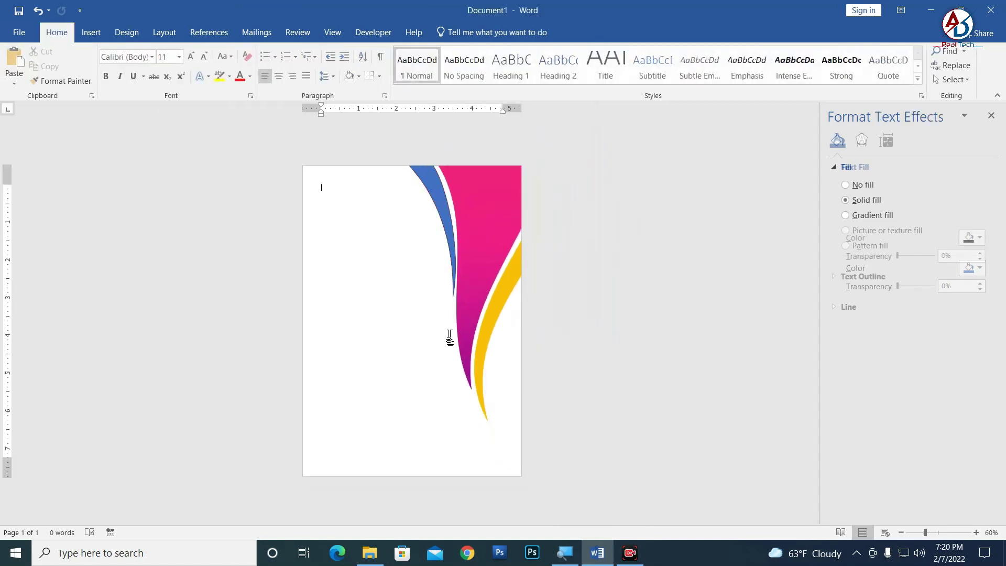
pyautogui.scroll(3, 546, 364)
pyautogui.scroll(2, 546, 369)
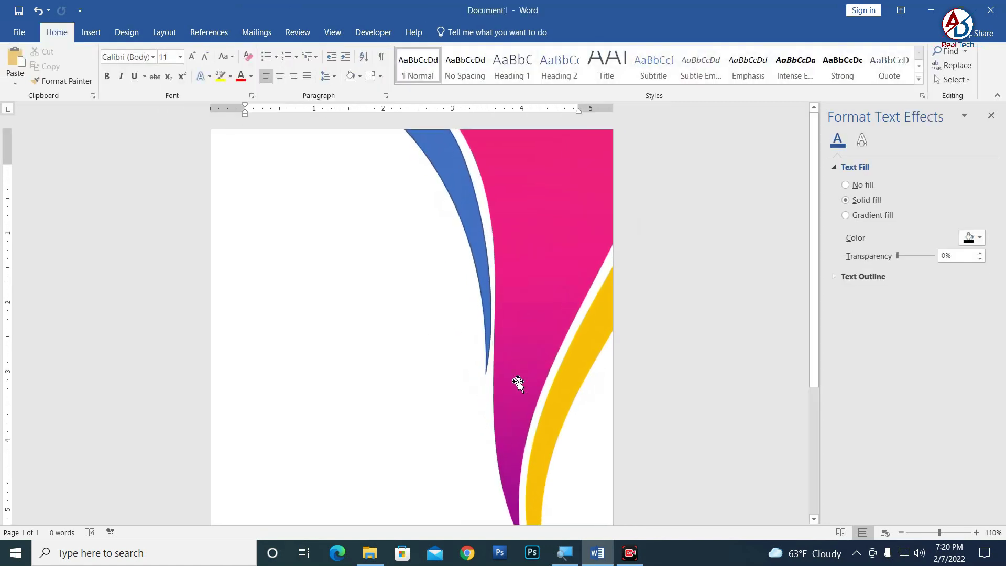
pyautogui.click(535, 237)
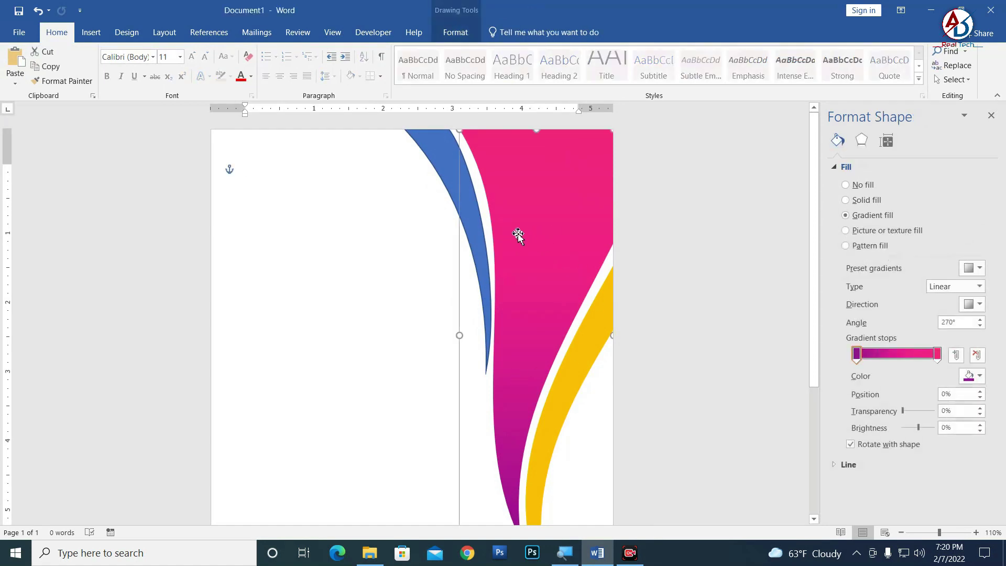
pyautogui.click(455, 32)
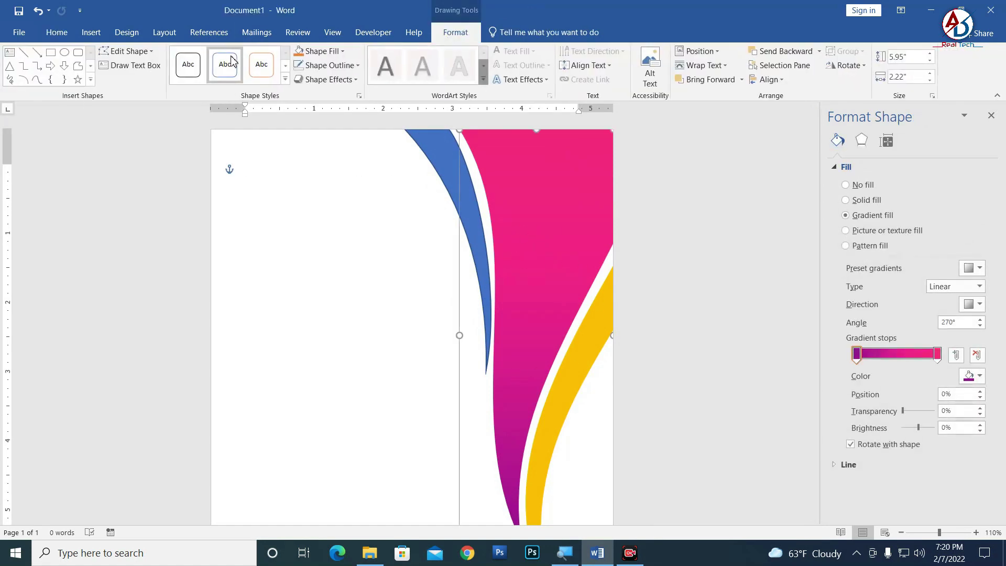
pyautogui.click(126, 52)
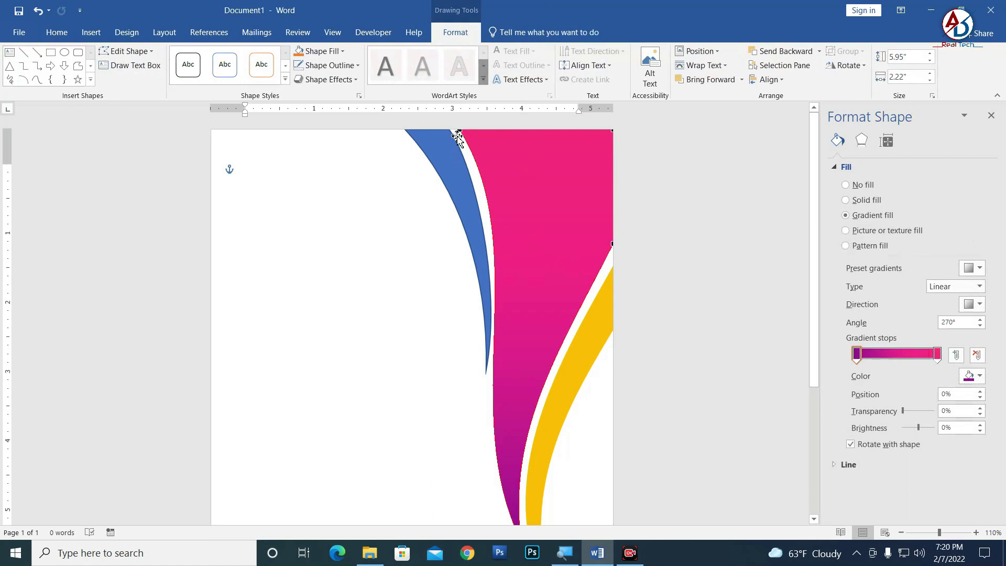
pyautogui.moveTo(536, 252); pyautogui.dragTo(530, 248)
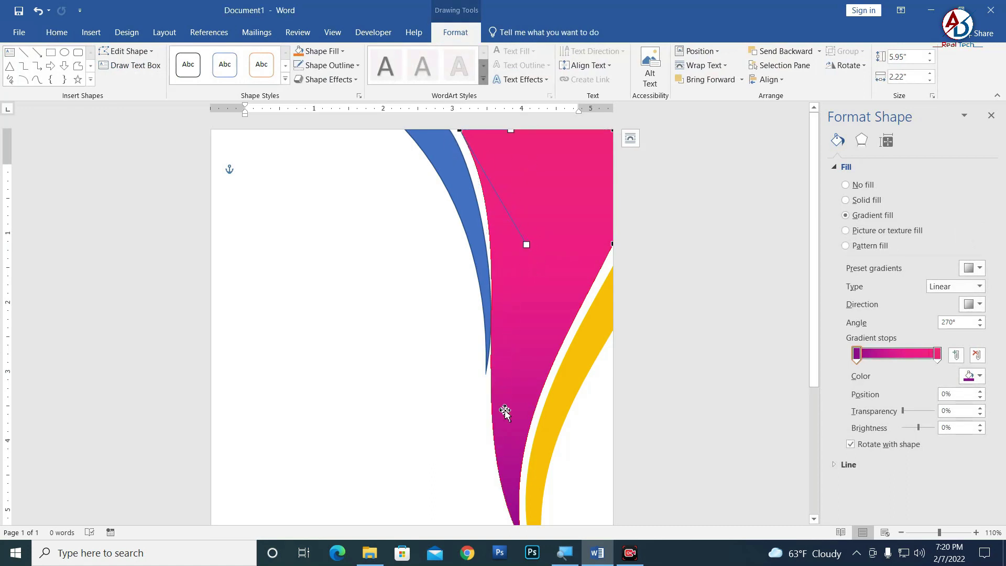
pyautogui.scroll(-3, 538, 450)
pyautogui.click(520, 404)
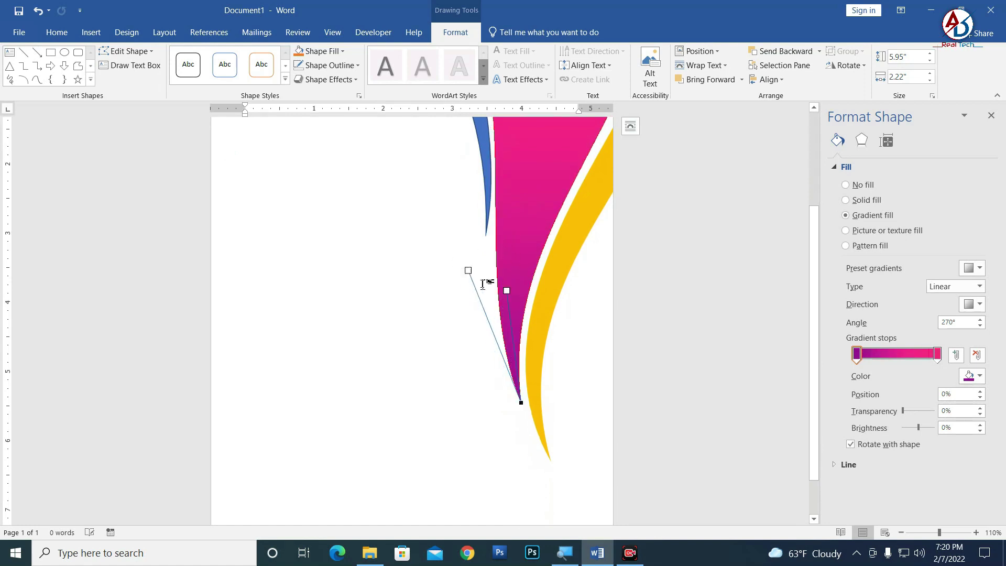
pyautogui.scroll(2, 497, 306)
pyautogui.scroll(1, 496, 306)
pyautogui.click(495, 234)
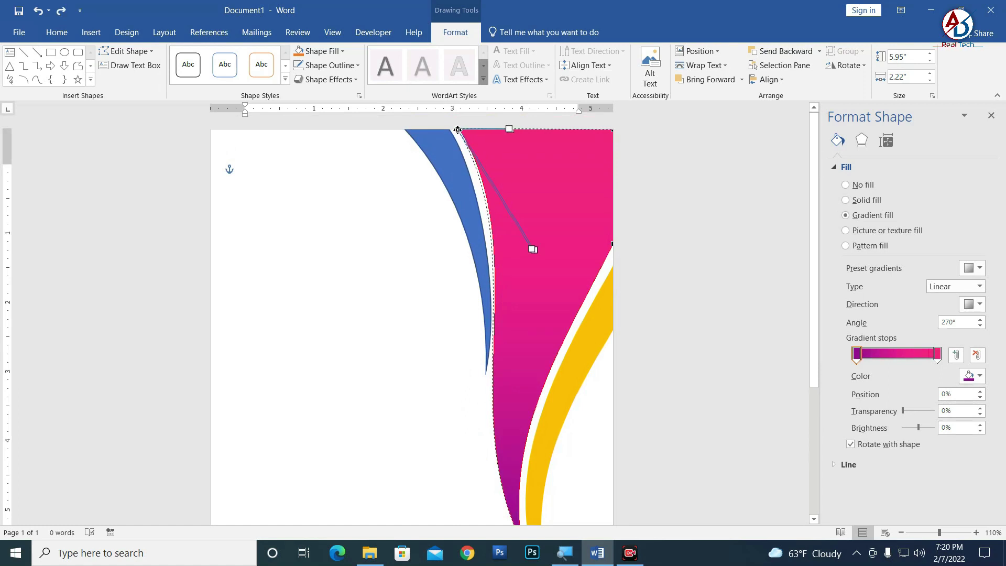
pyautogui.moveTo(459, 130); pyautogui.dragTo(456, 129)
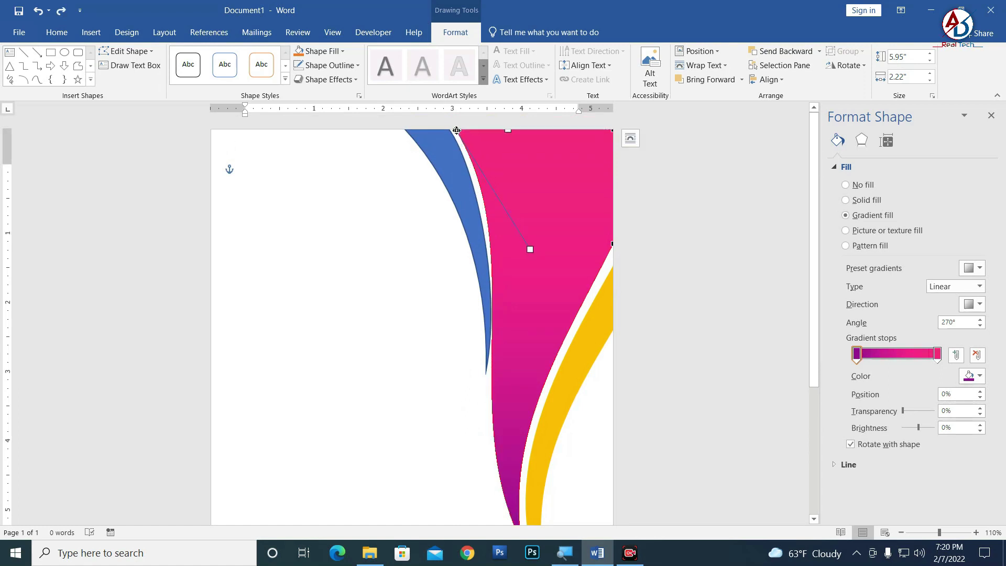
# Narrow the pink wave's lower tip so its edge curves alongside the blue sliver
pyautogui.moveTo(534, 249); pyautogui.dragTo(548, 250)
pyautogui.hotkey('ctrl', 'z')
pyautogui.hotkey('ctrl', 'z')
pyautogui.scroll(-3, 512, 397)
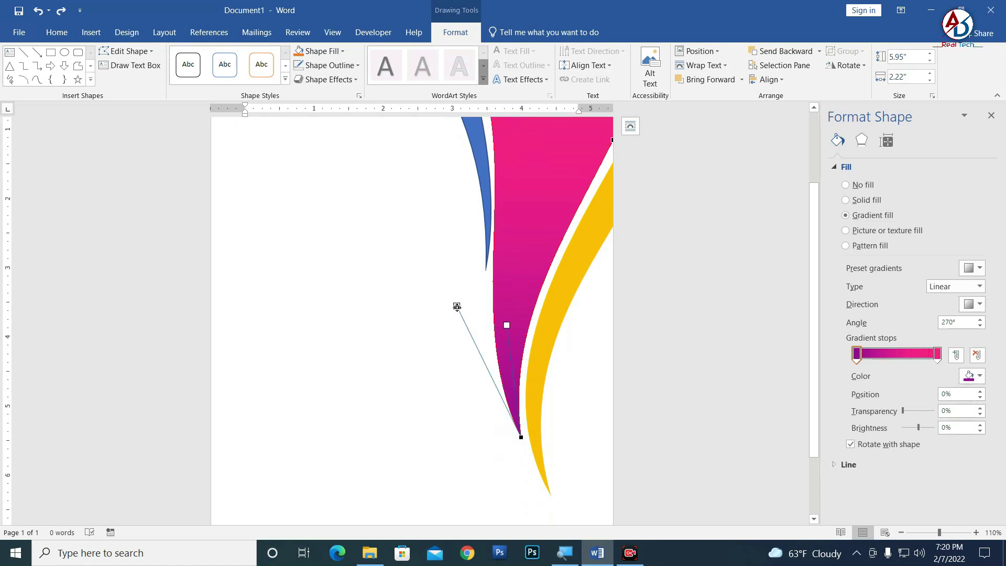
pyautogui.moveTo(457, 307); pyautogui.dragTo(463, 307)
pyautogui.scroll(3, 498, 326)
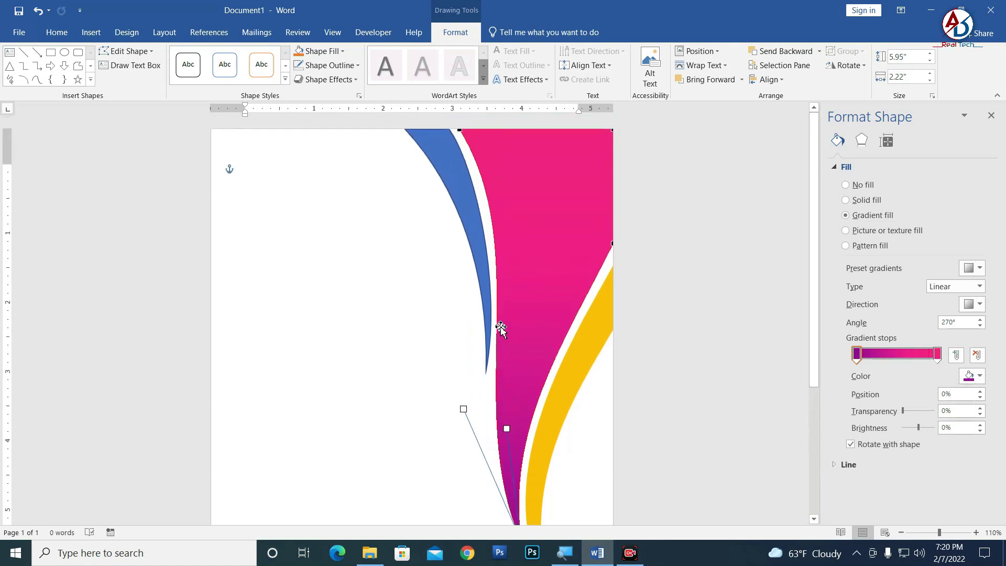
pyautogui.click(461, 131)
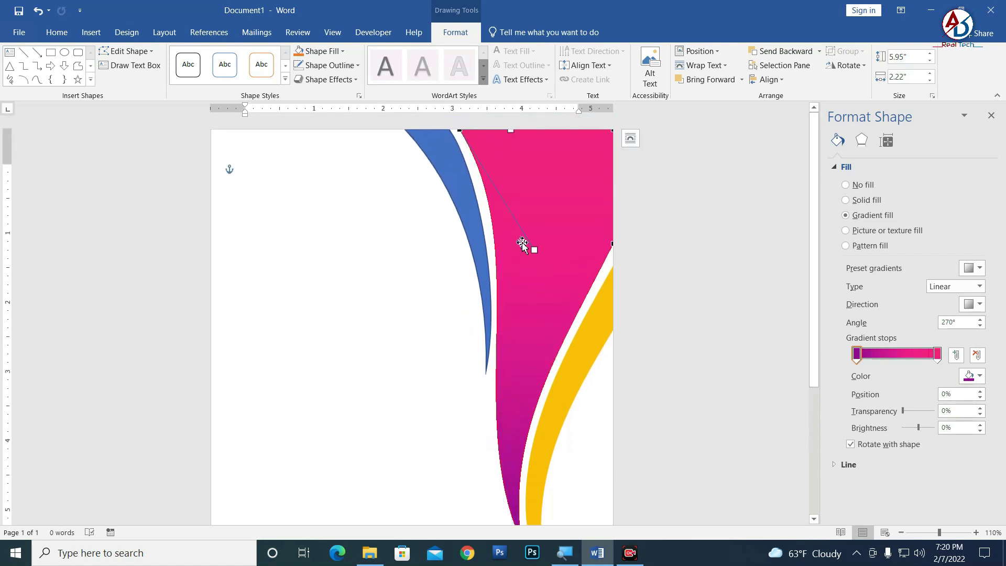
pyautogui.moveTo(535, 250); pyautogui.dragTo(531, 250)
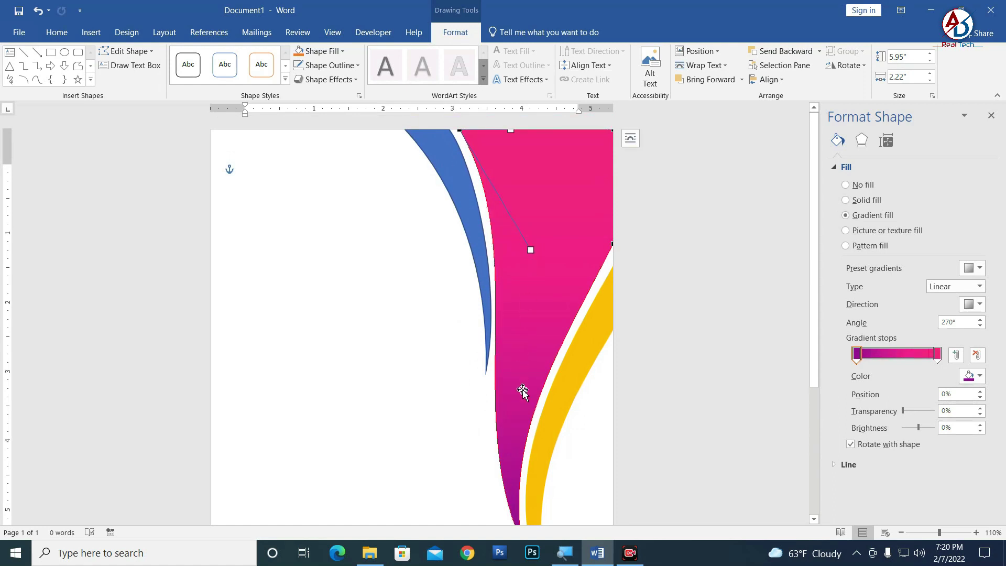
pyautogui.scroll(-3, 517, 433)
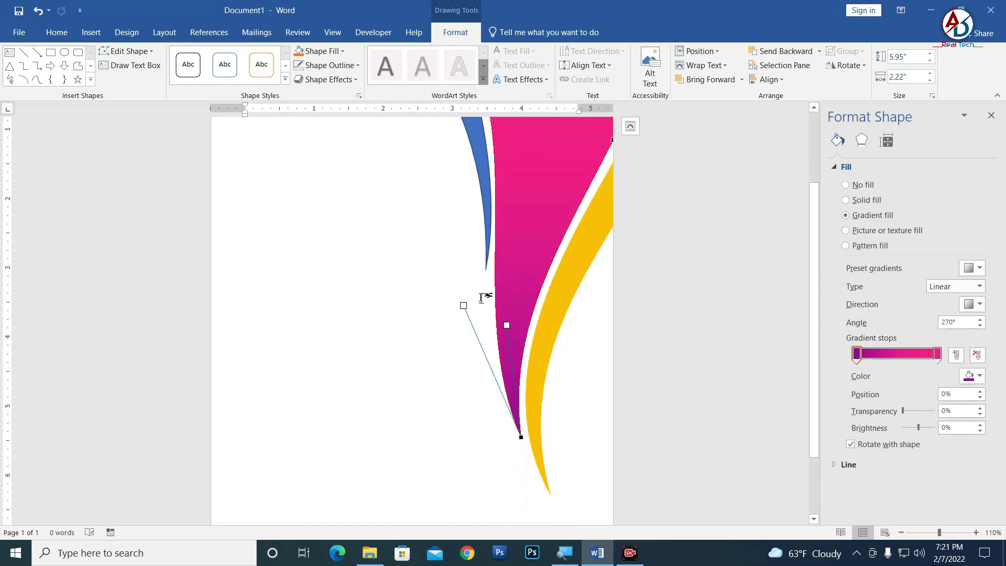
pyautogui.moveTo(465, 306); pyautogui.dragTo(474, 305)
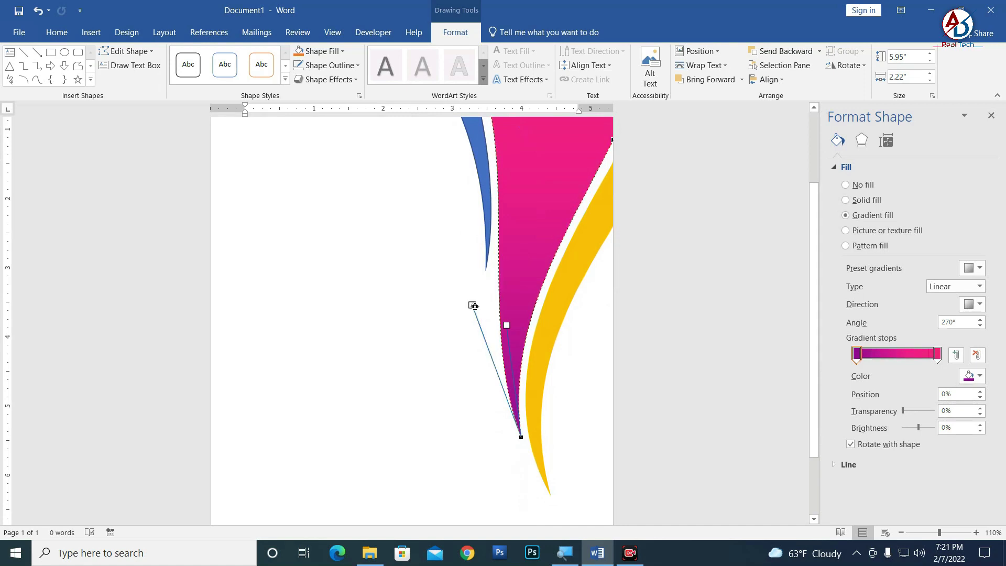
pyautogui.scroll(3, 555, 314)
# Fill the thin blue band with gold and remove its outline
pyautogui.click(593, 344)
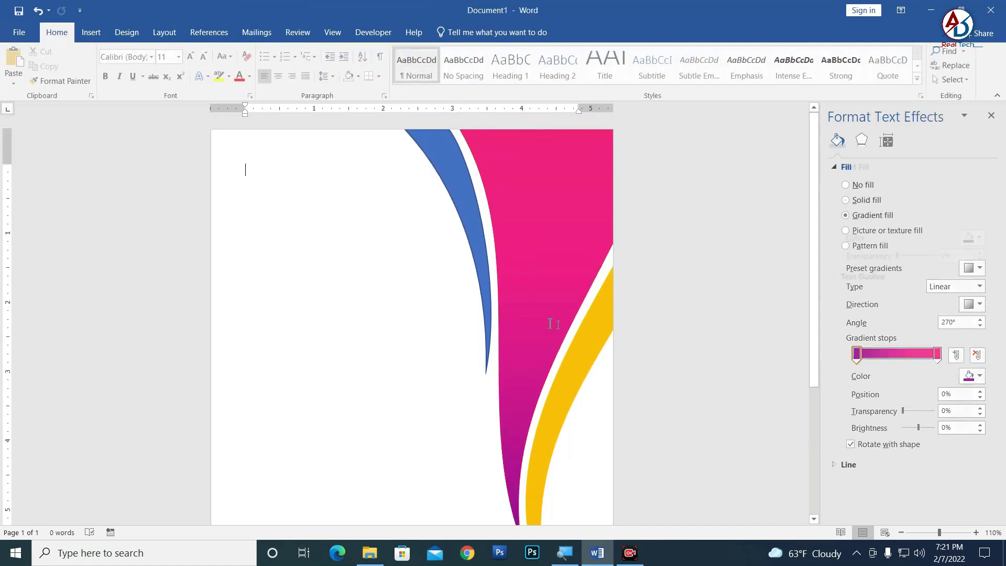
pyautogui.click(485, 262)
pyautogui.click(456, 32)
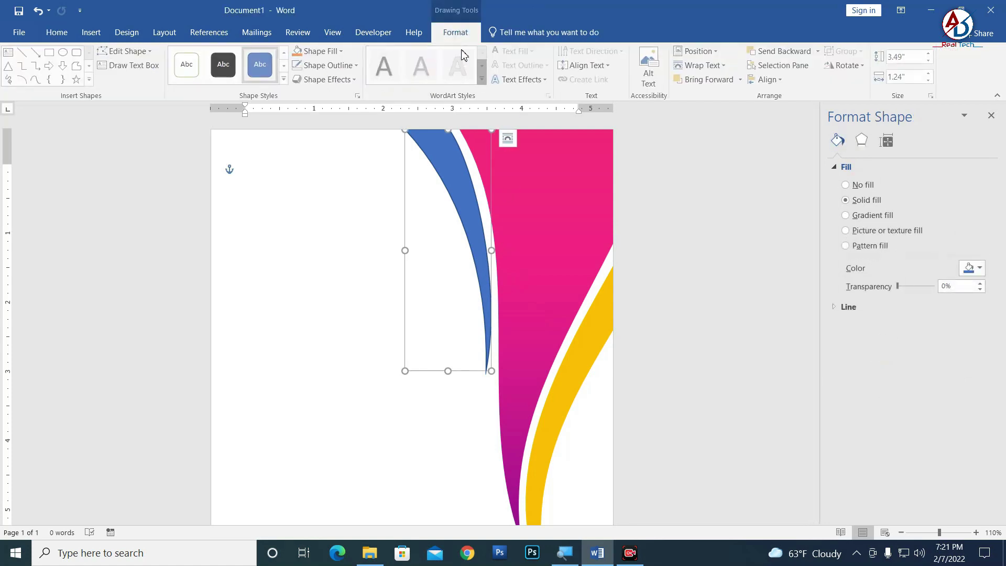
pyautogui.click(314, 52)
pyautogui.click(319, 149)
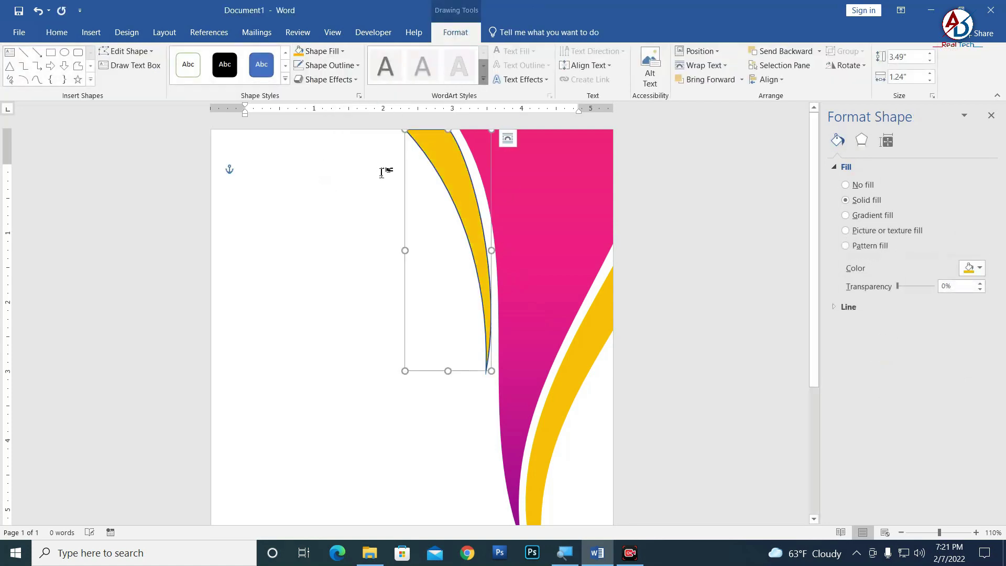
pyautogui.click(329, 65)
pyautogui.click(329, 202)
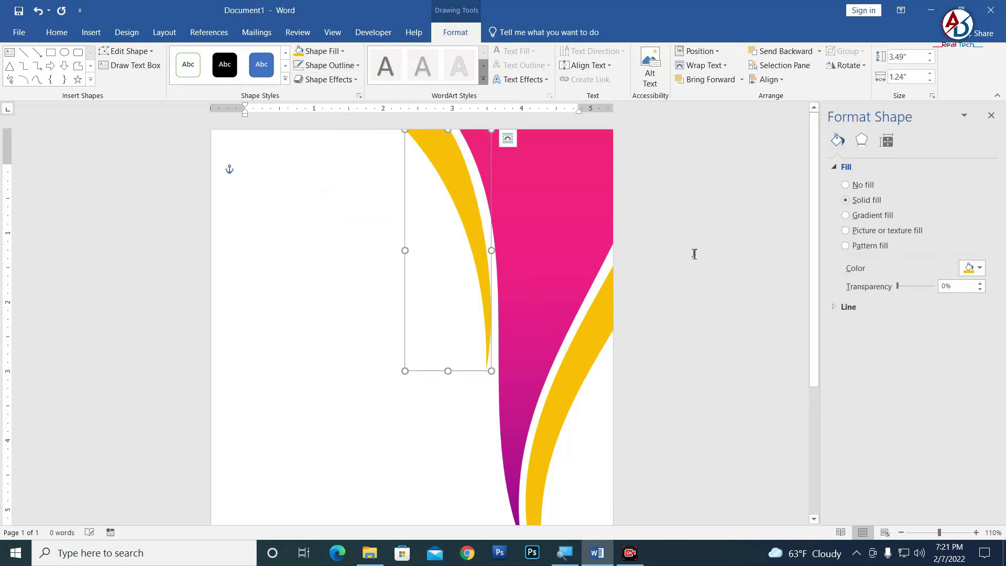
# Nudge the gold band slightly right into place beside the pink wave
pyautogui.press('Right')
pyautogui.press('Right')
pyautogui.press('Right')
pyautogui.press('Right')
pyautogui.press('Right')
pyautogui.press('Right')
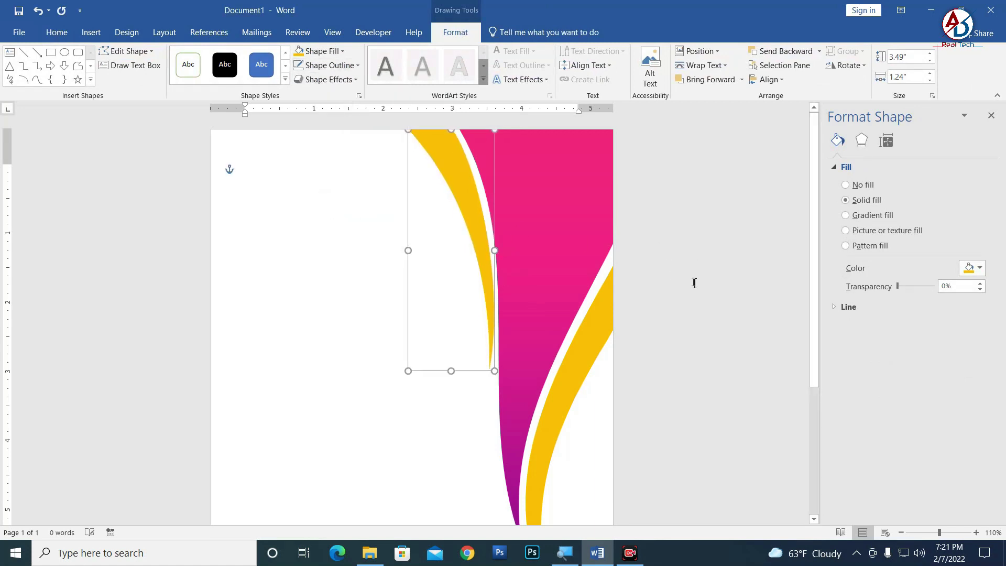
pyautogui.press('Up')
pyautogui.press('Up')
pyautogui.press('Up')
pyautogui.press('Up')
pyautogui.press('Up')
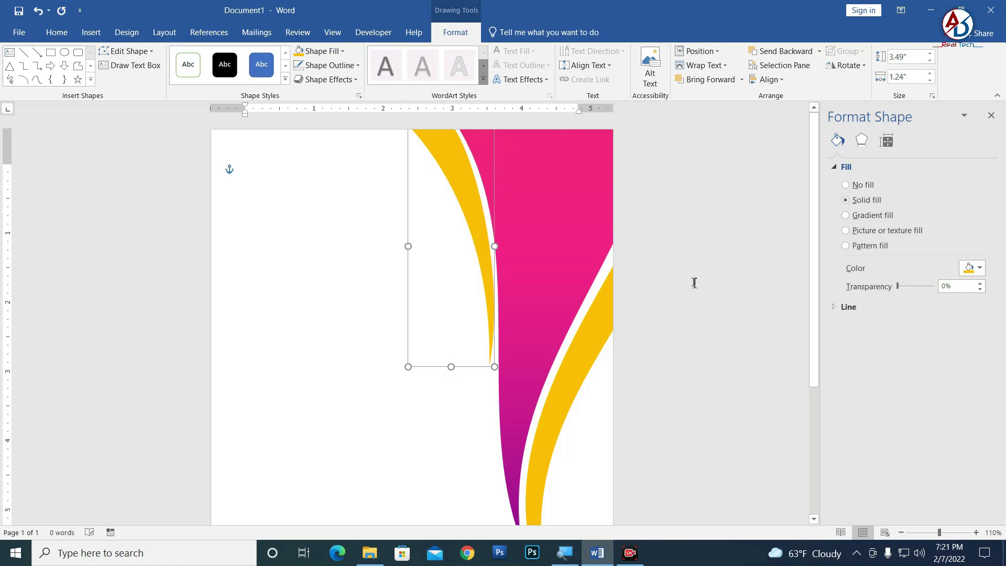
pyautogui.press('Down')
pyautogui.press('Down')
pyautogui.press('Down')
pyautogui.press('Down')
pyautogui.press('Down')
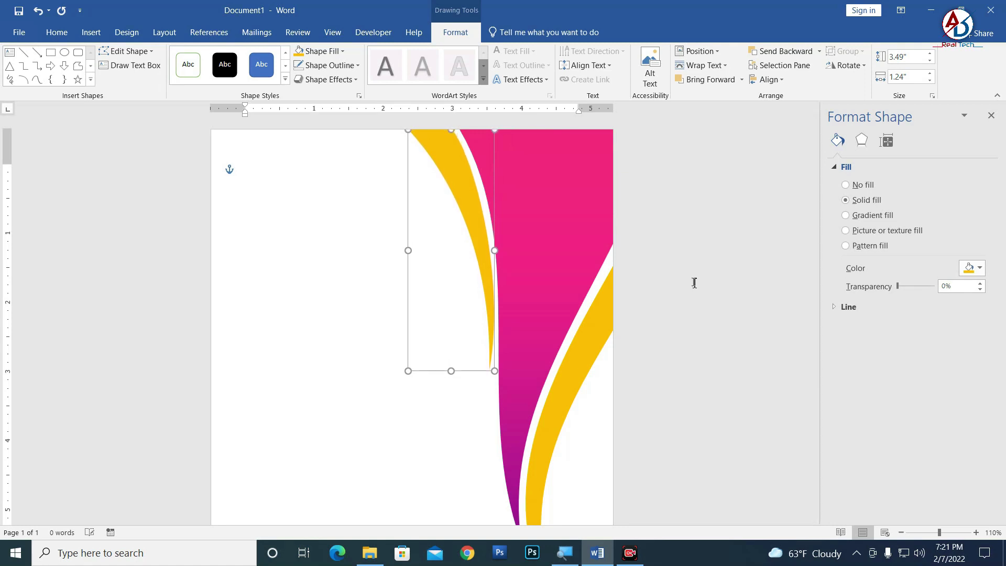
pyautogui.press('Down')
pyautogui.press('Right')
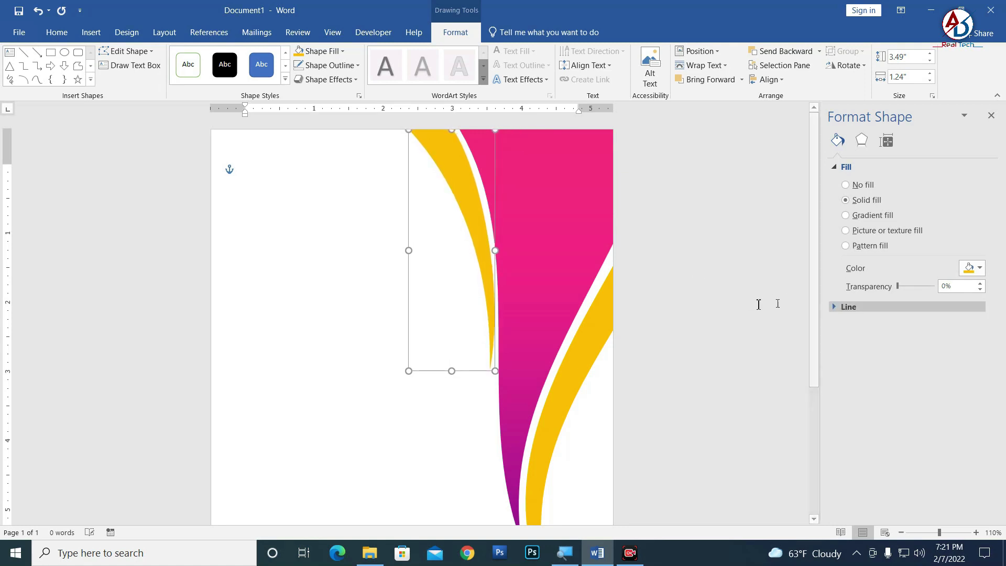
pyautogui.click(228, 167)
pyautogui.keyDown('ctrl'); pyautogui.scroll(-5, 581, 346); pyautogui.keyUp('ctrl')
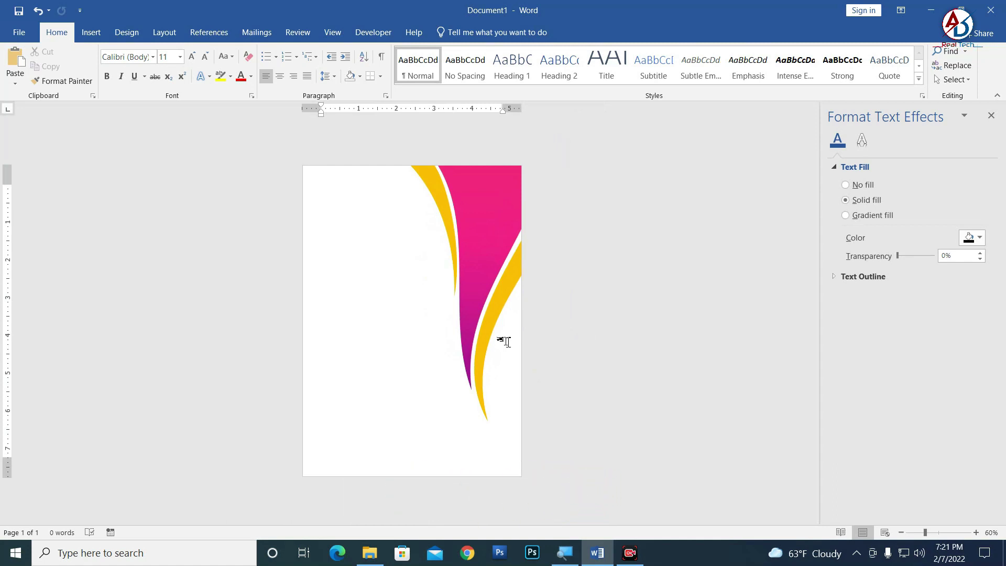
pyautogui.scroll(2, 391, 220)
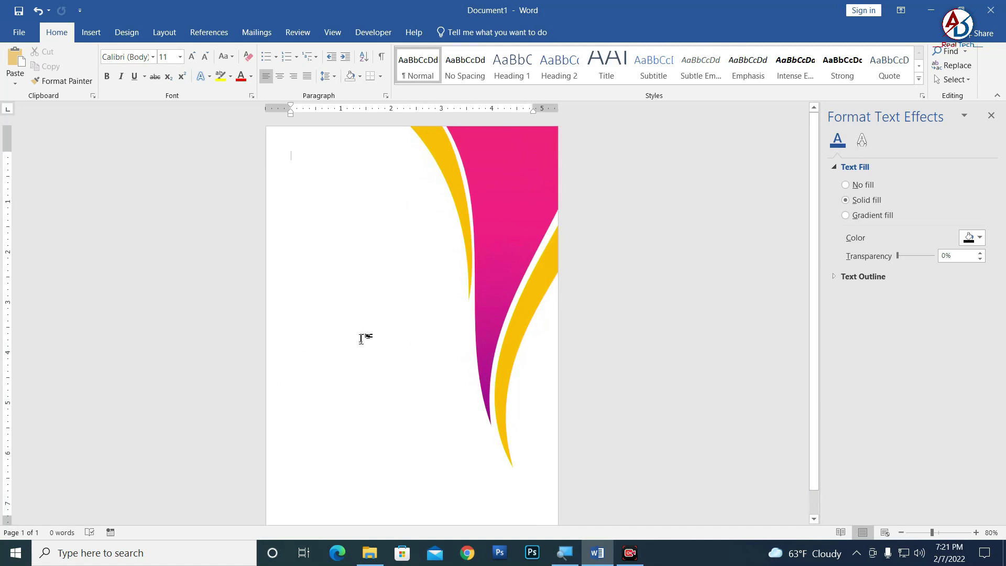
pyautogui.scroll(-1, 436, 350)
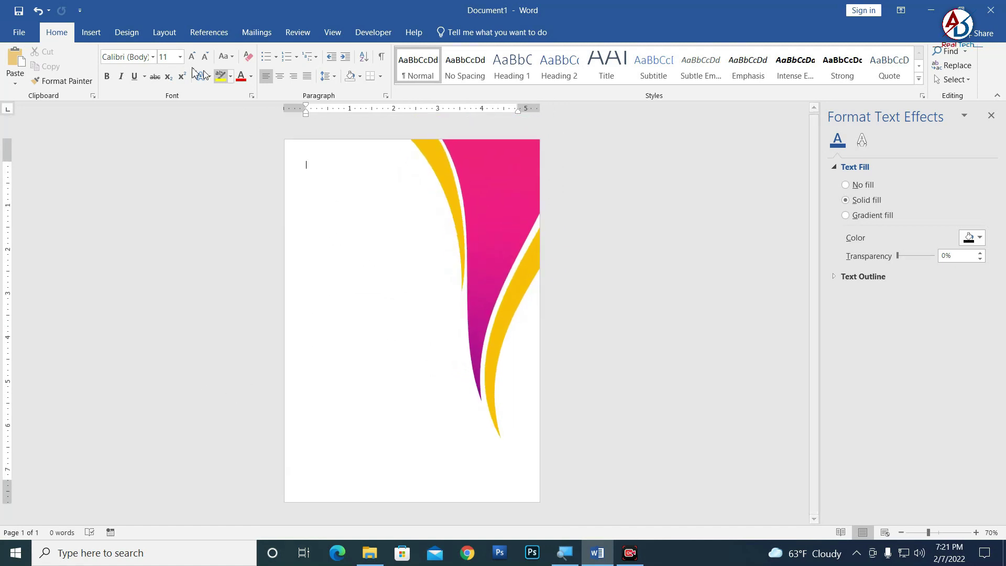
# Insert the 'logo here copy' picture from New Volume (D:)
pyautogui.click(91, 32)
pyautogui.click(131, 66)
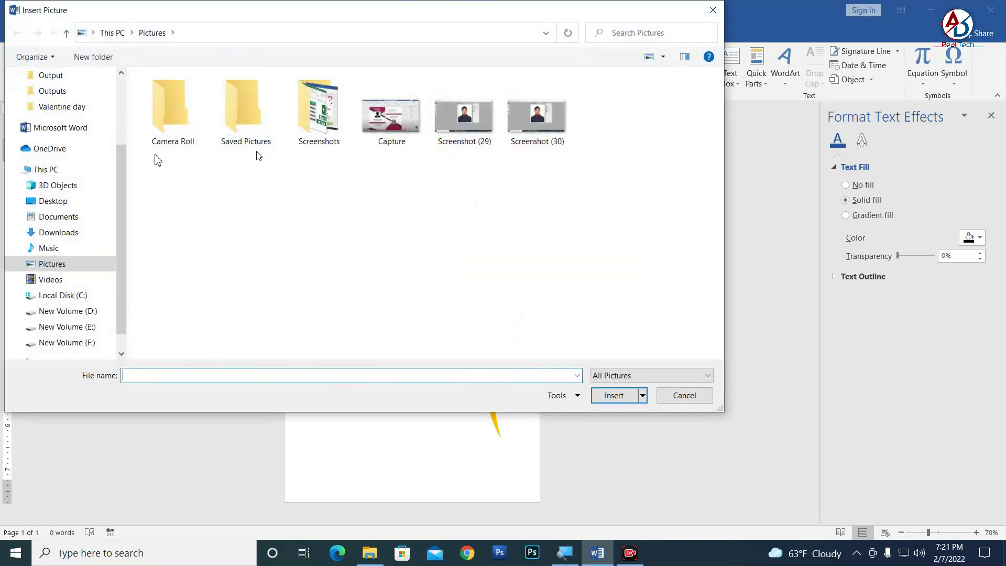
pyautogui.click(87, 313)
pyautogui.scroll(-3, 414, 246)
pyautogui.scroll(-2, 419, 283)
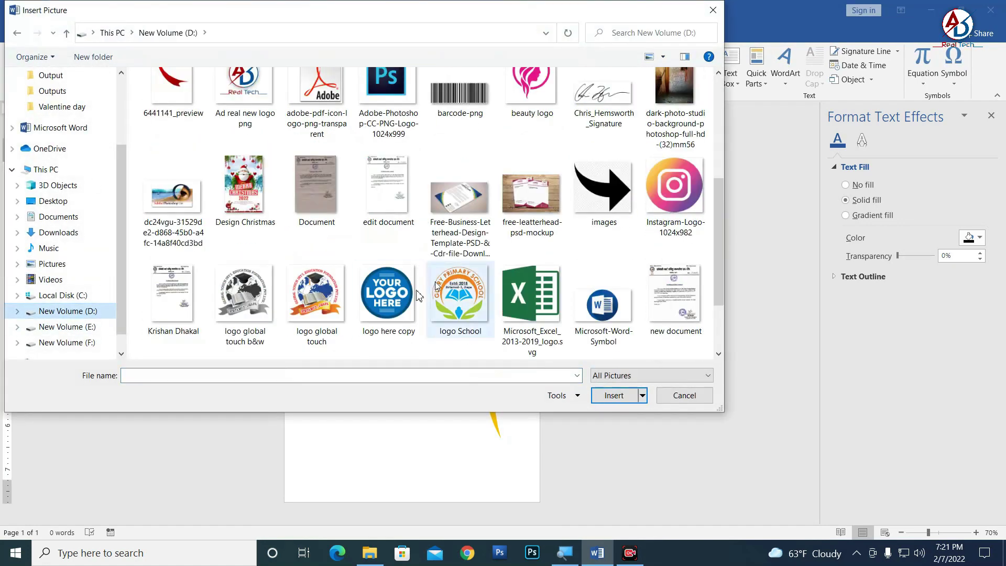
pyautogui.click(419, 296)
pyautogui.click(616, 396)
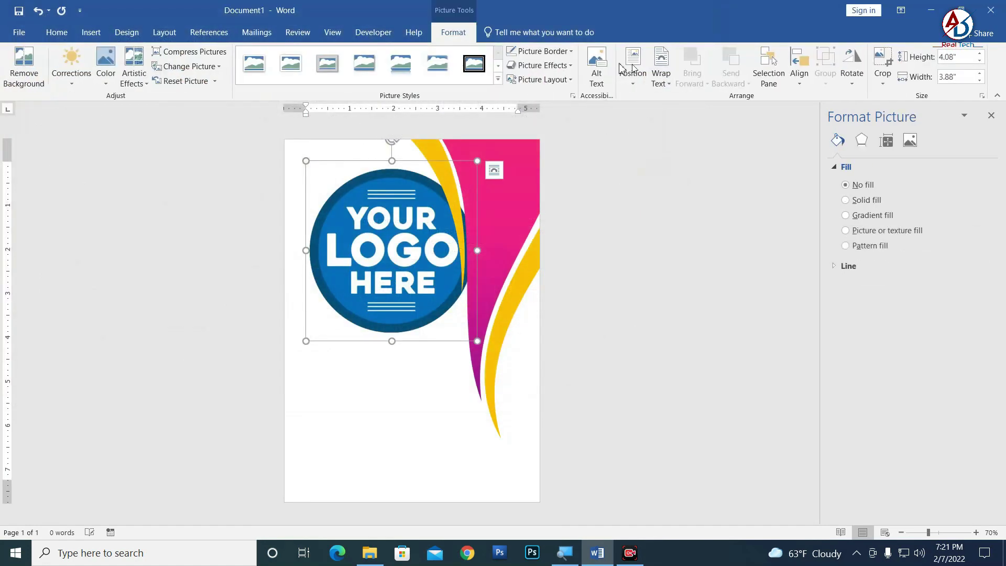
# Set the logo to In Front of Text, shrink it to about 1 inch, and place it top-left
pyautogui.click(661, 74)
pyautogui.click(684, 185)
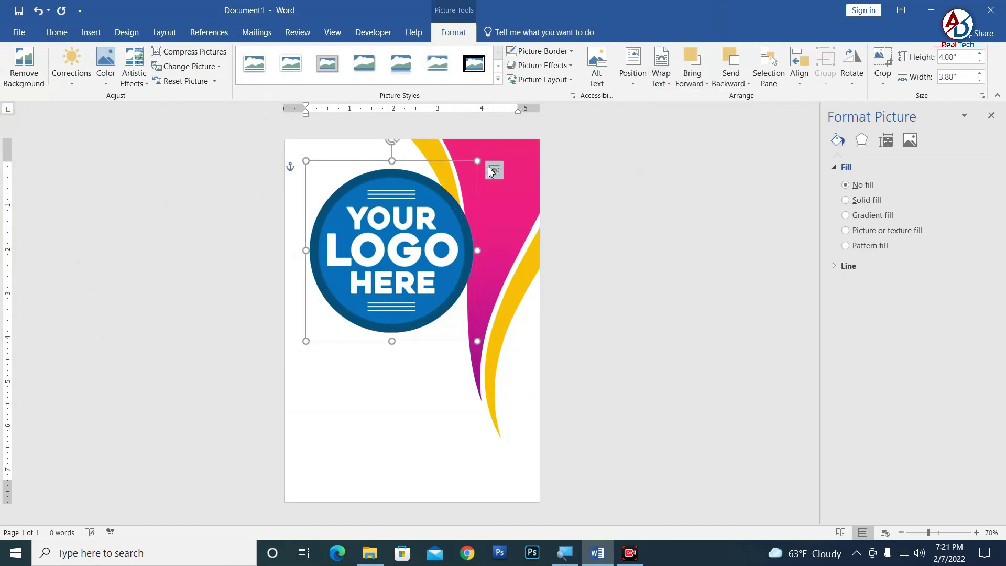
pyautogui.moveTo(478, 162)
pyautogui.mouseDown()
pyautogui.moveTo(348, 297)
pyautogui.moveTo(360, 181)
pyautogui.mouseUp()
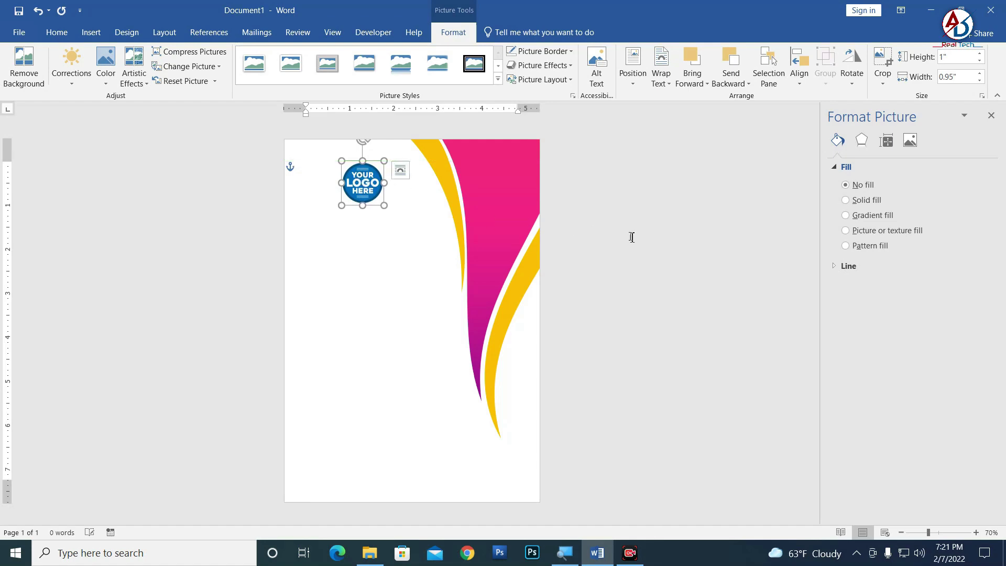
pyautogui.click(444, 298)
pyautogui.scroll(4, 444, 297)
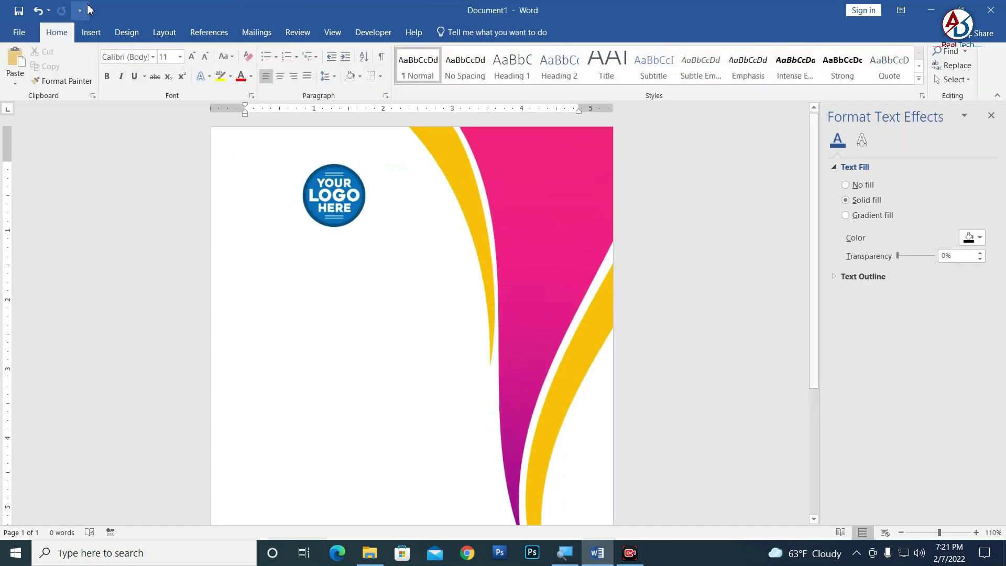
pyautogui.click(90, 33)
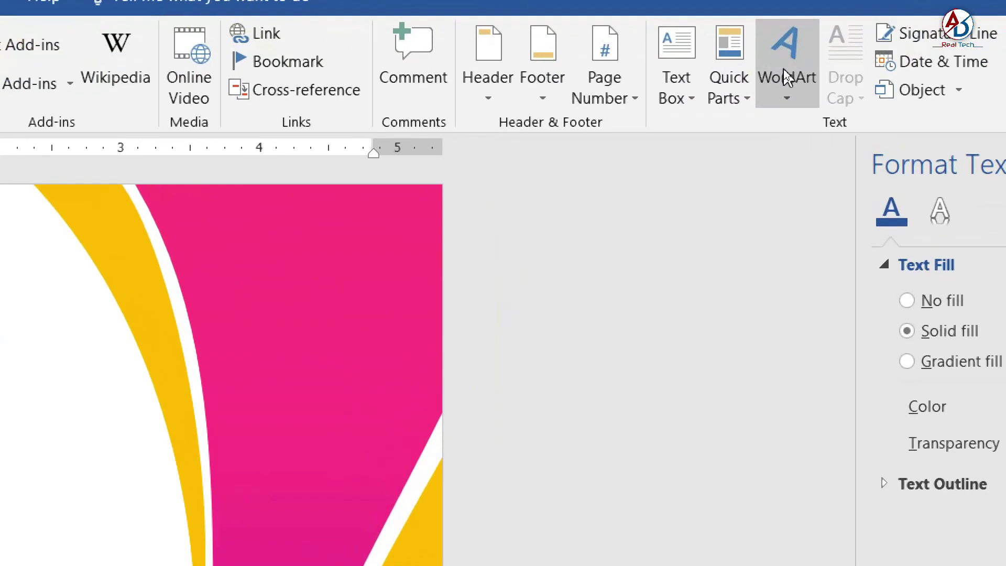
# Add a plain black WordArt box with No Spacing below the logo reading 'Certificate'
pyautogui.click(785, 73)
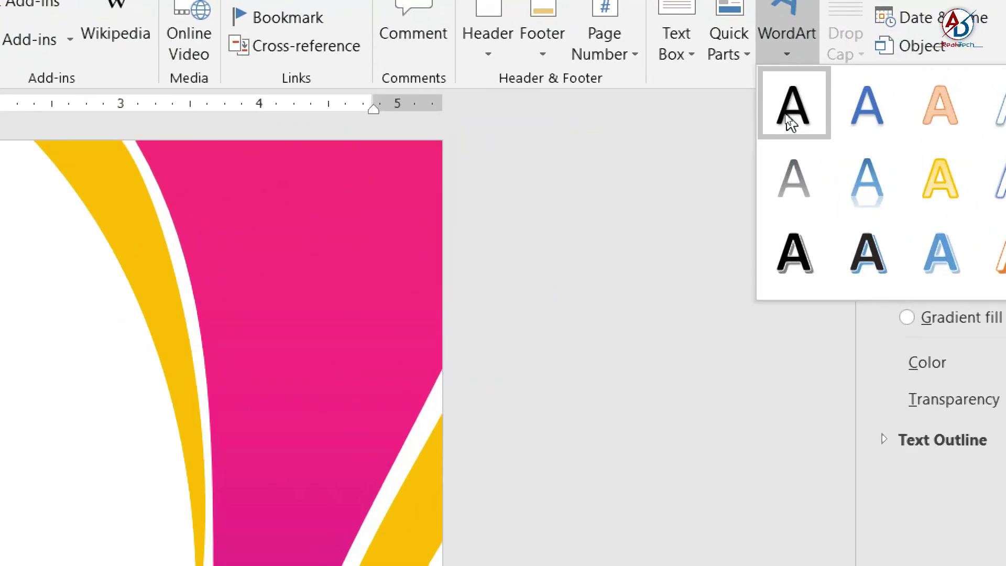
pyautogui.click(791, 122)
pyautogui.click(57, 33)
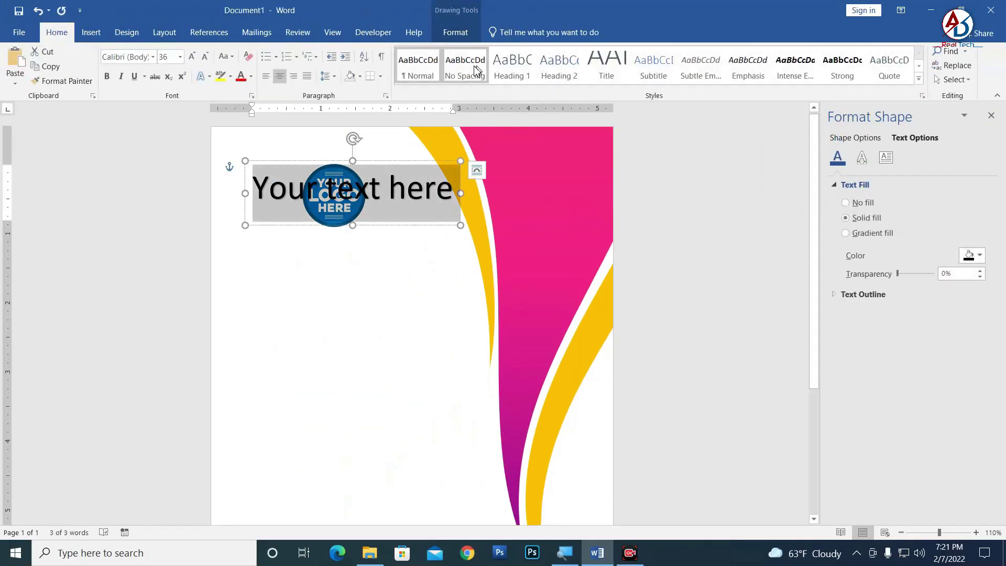
pyautogui.click(474, 72)
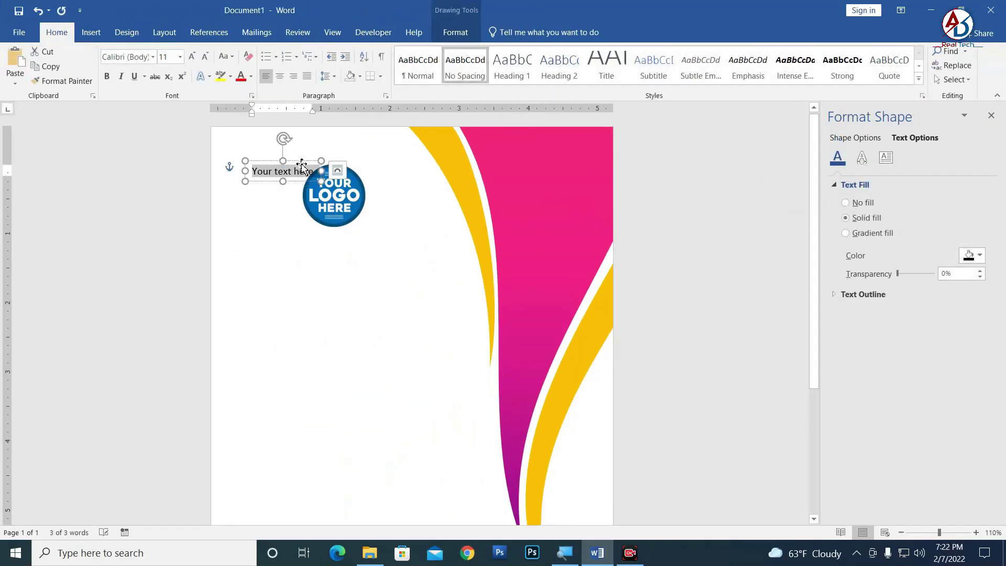
pyautogui.moveTo(302, 166); pyautogui.dragTo(348, 270)
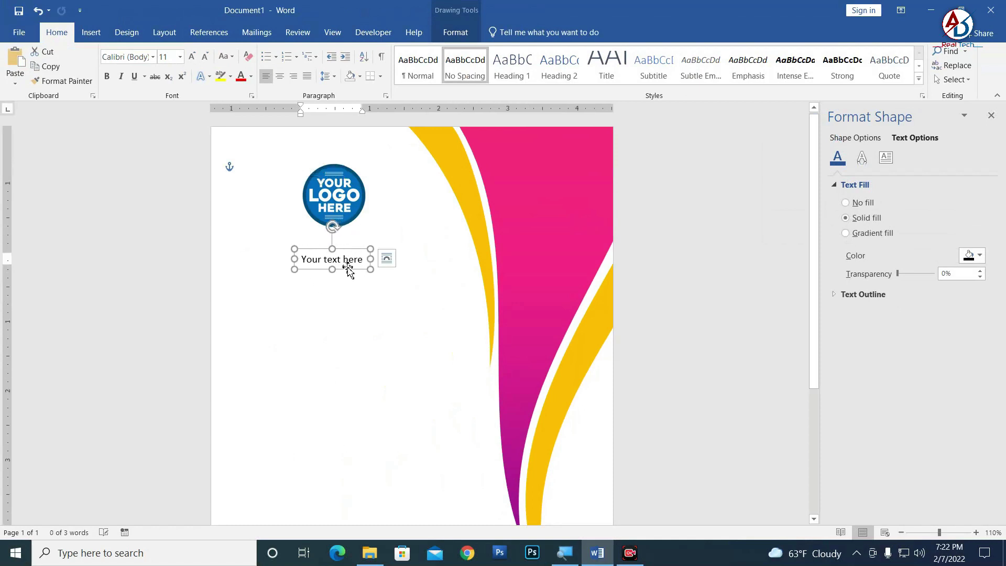
pyautogui.tripleClick(349, 263)
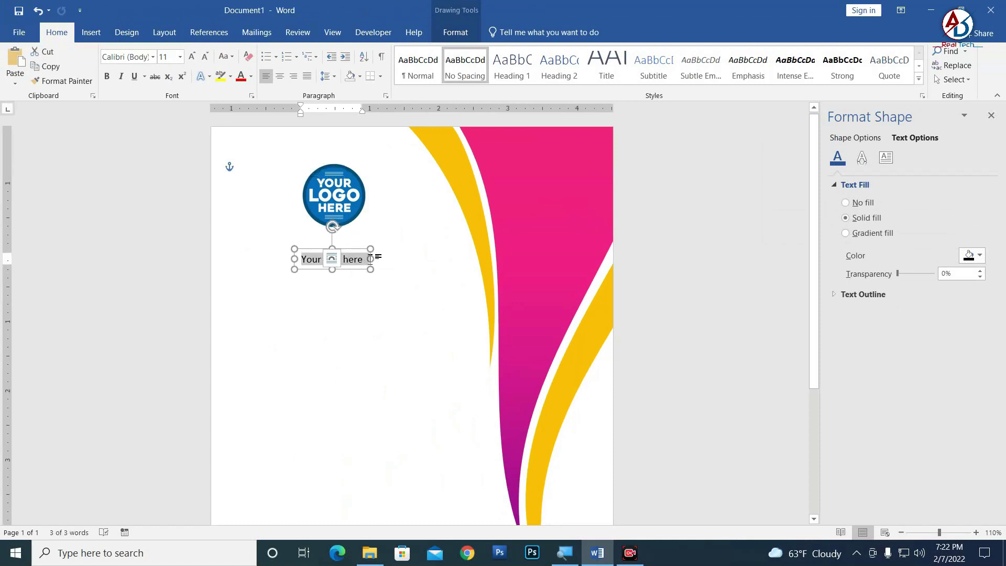
pyautogui.write('Certificate')
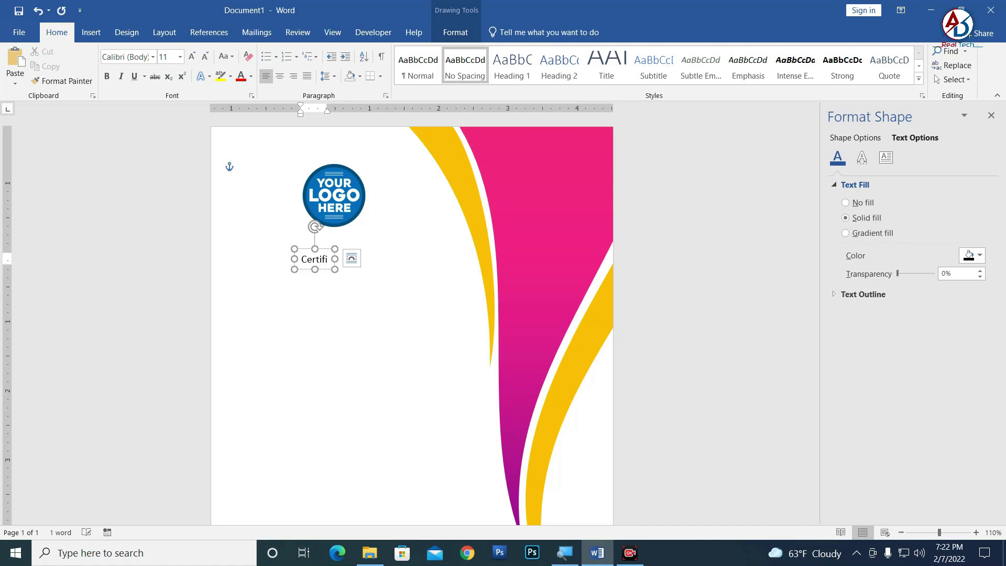
# Colour the word Certificate purple and enlarge it
pyautogui.hotkey('ctrl', 'a')
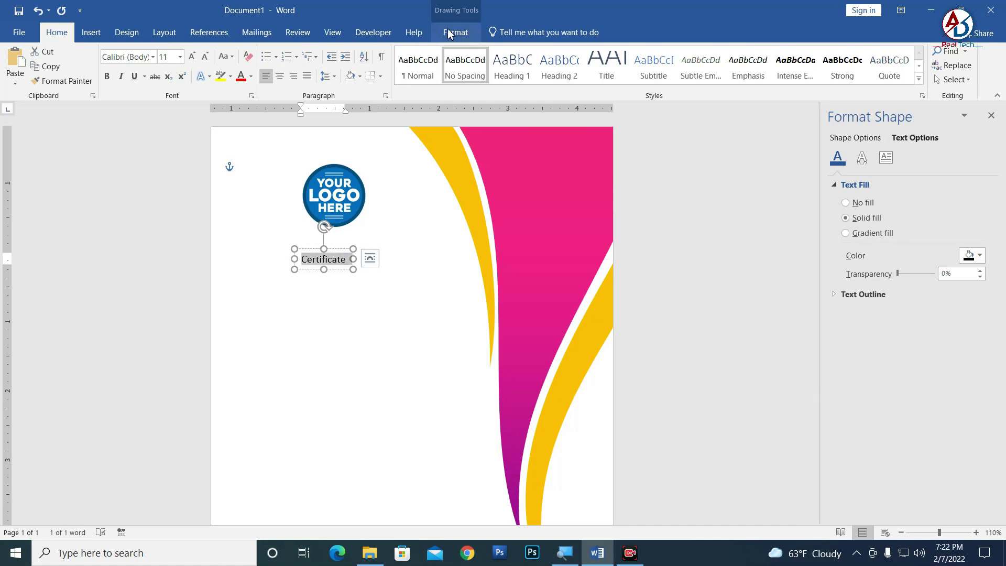
pyautogui.click(252, 78)
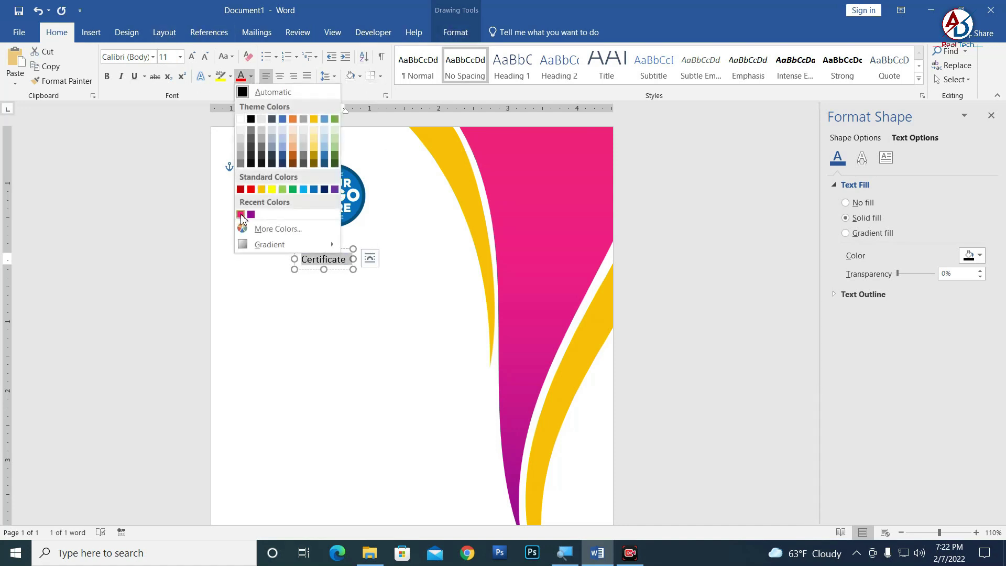
pyautogui.click(245, 215)
pyautogui.click(192, 57)
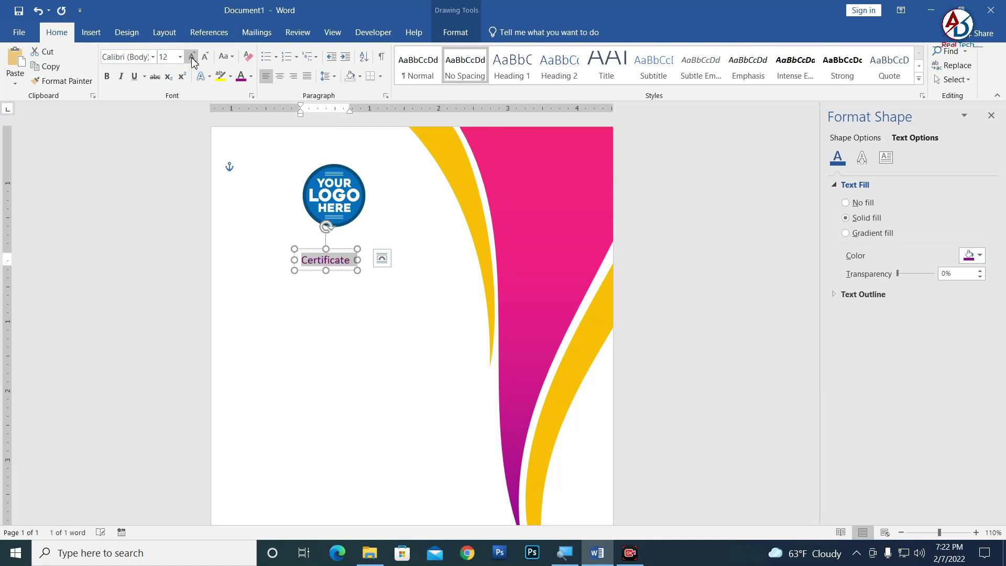
pyautogui.click(192, 56)
pyautogui.click(192, 56)
pyautogui.click(191, 57)
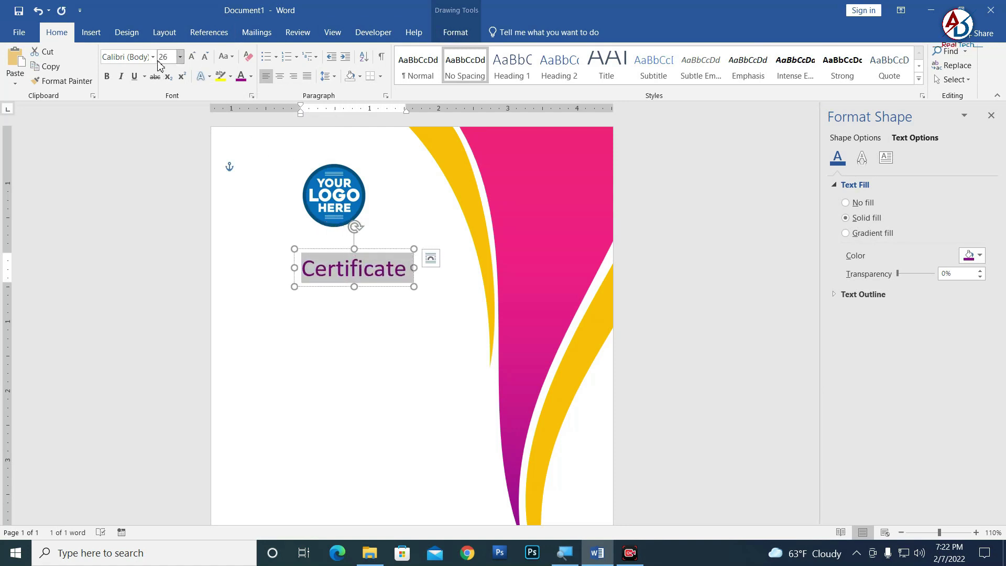
# Change the Certificate title's font to DINOT-Black
pyautogui.click(153, 56)
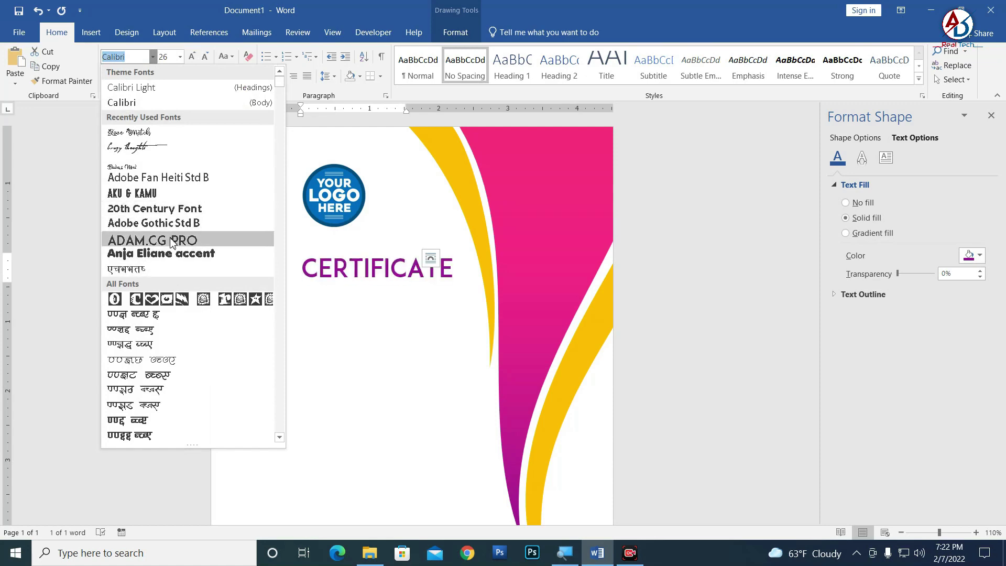
pyautogui.scroll(-5, 174, 254)
pyautogui.scroll(-5, 168, 294)
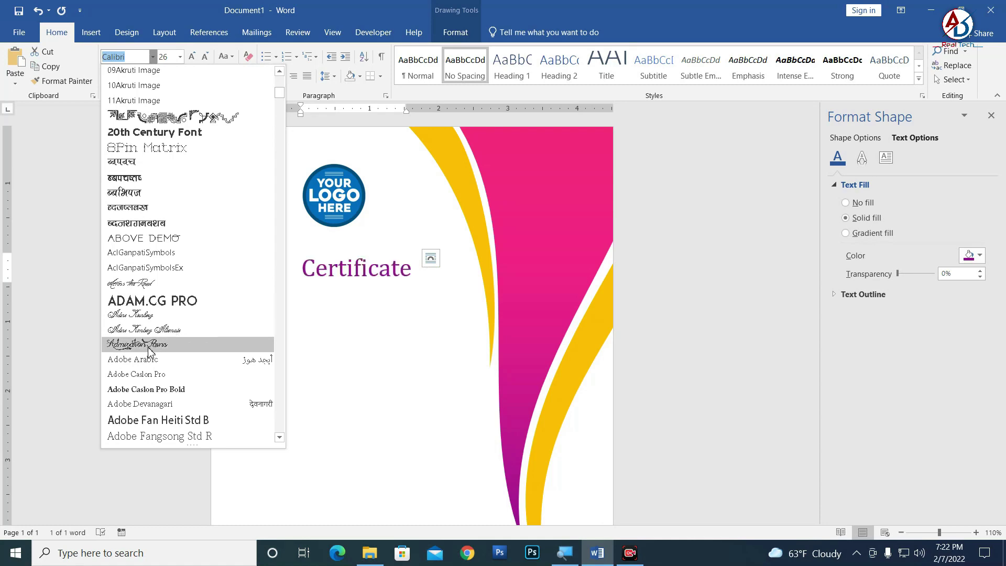
pyautogui.scroll(-2, 155, 349)
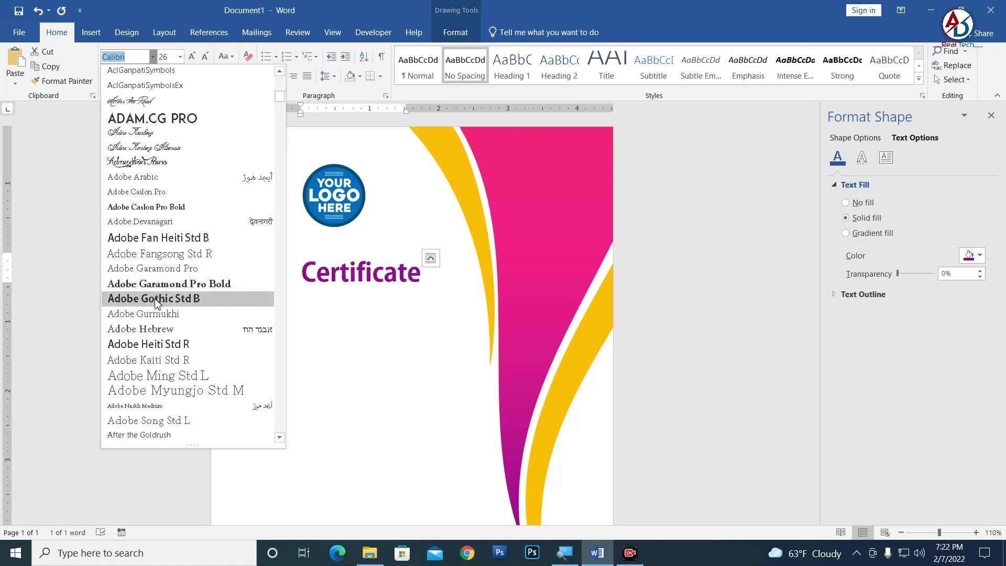
pyautogui.scroll(-6, 157, 309)
pyautogui.scroll(-15, 163, 330)
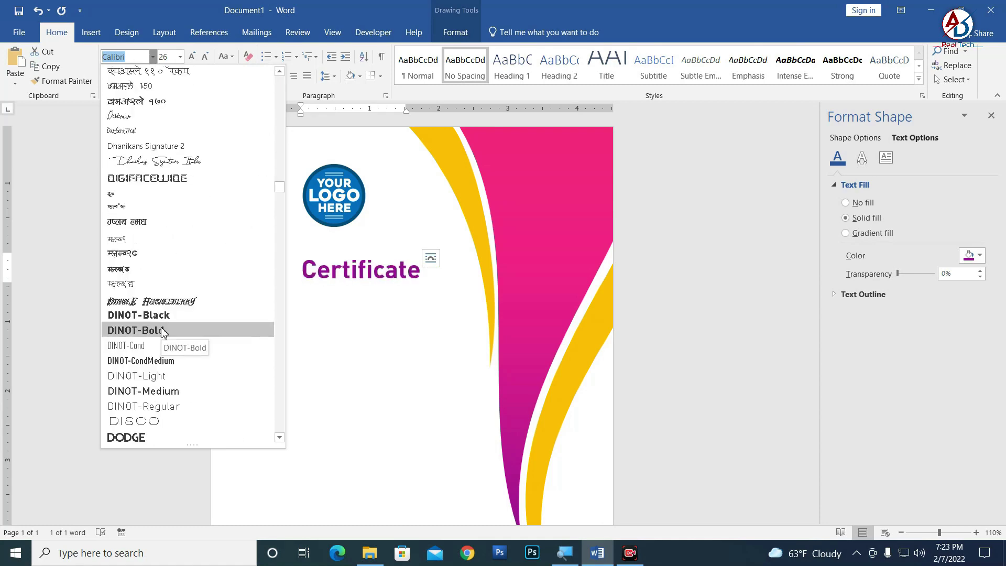
pyautogui.click(158, 315)
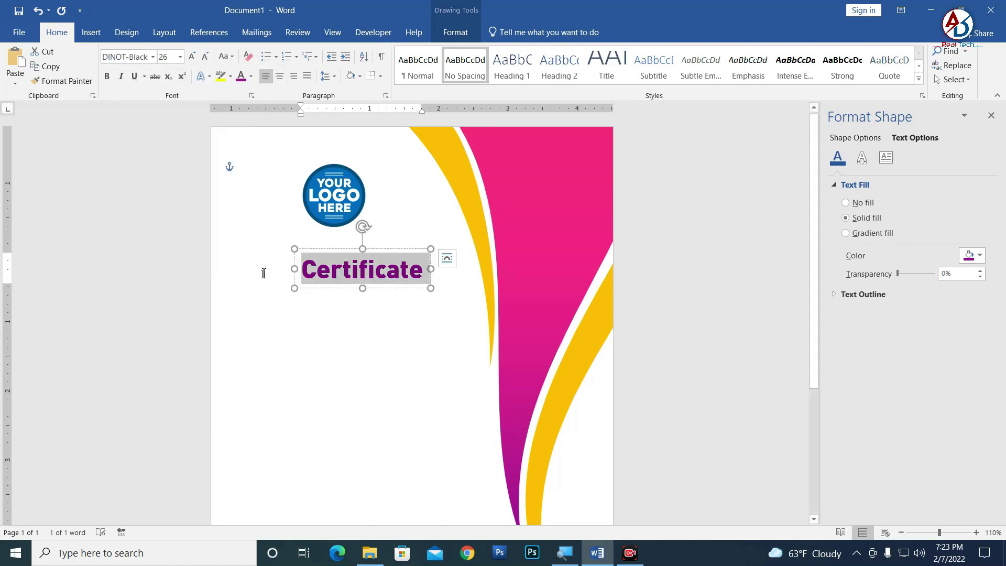
# Set the title to 28 pt and centre it just beneath the logo
pyautogui.moveTo(326, 250); pyautogui.dragTo(301, 228)
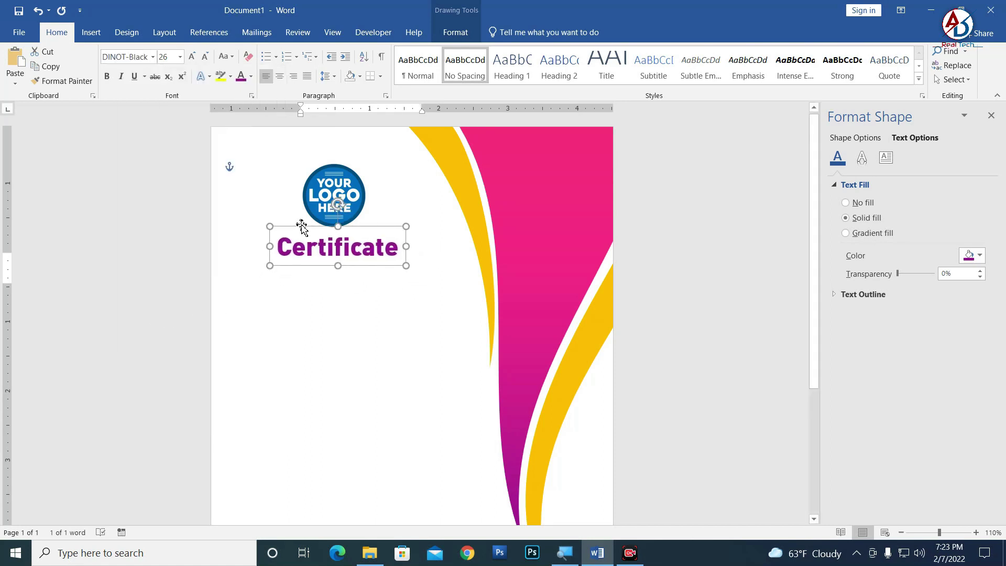
pyautogui.click(193, 56)
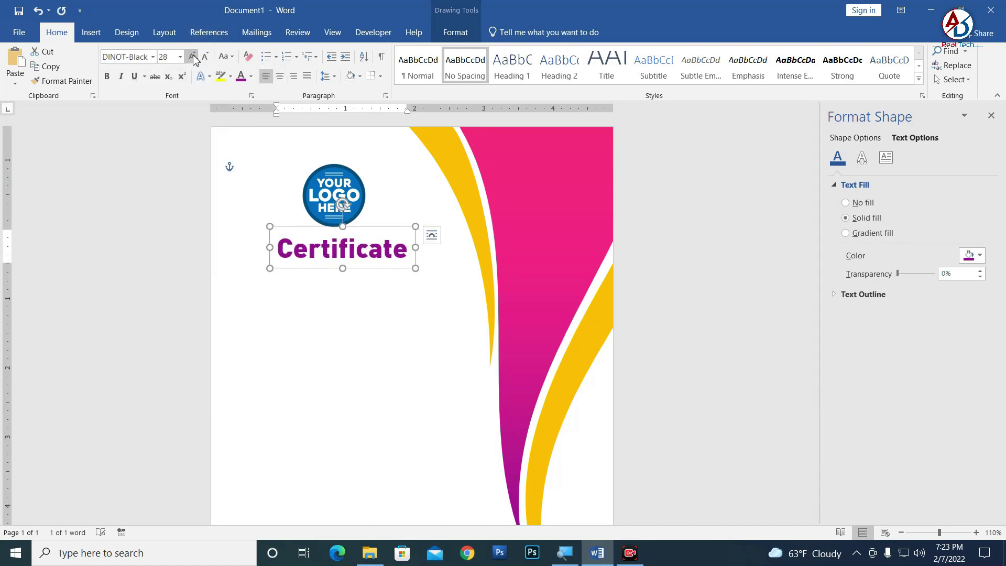
pyautogui.click(192, 57)
pyautogui.moveTo(392, 229); pyautogui.dragTo(366, 223)
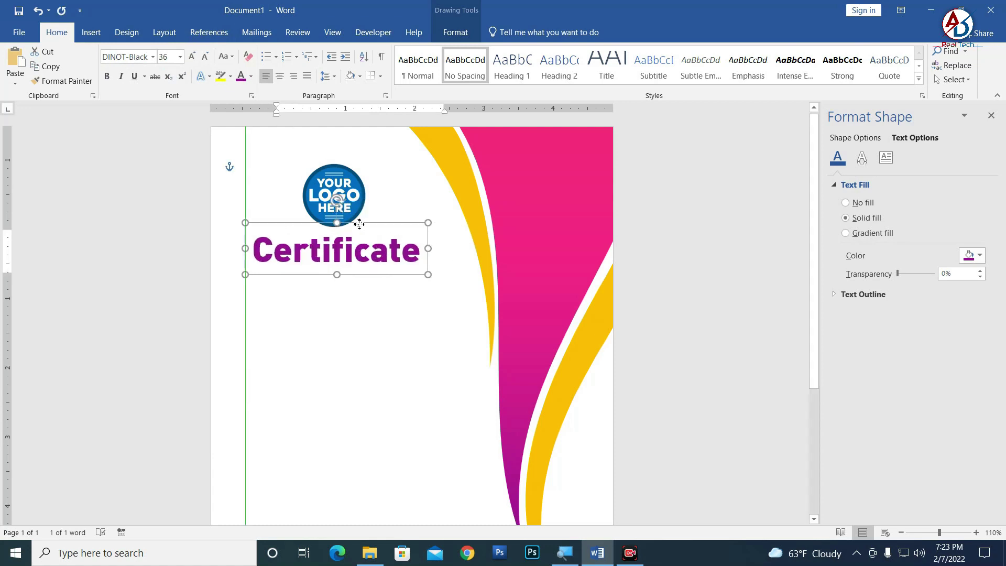
pyautogui.click(205, 57)
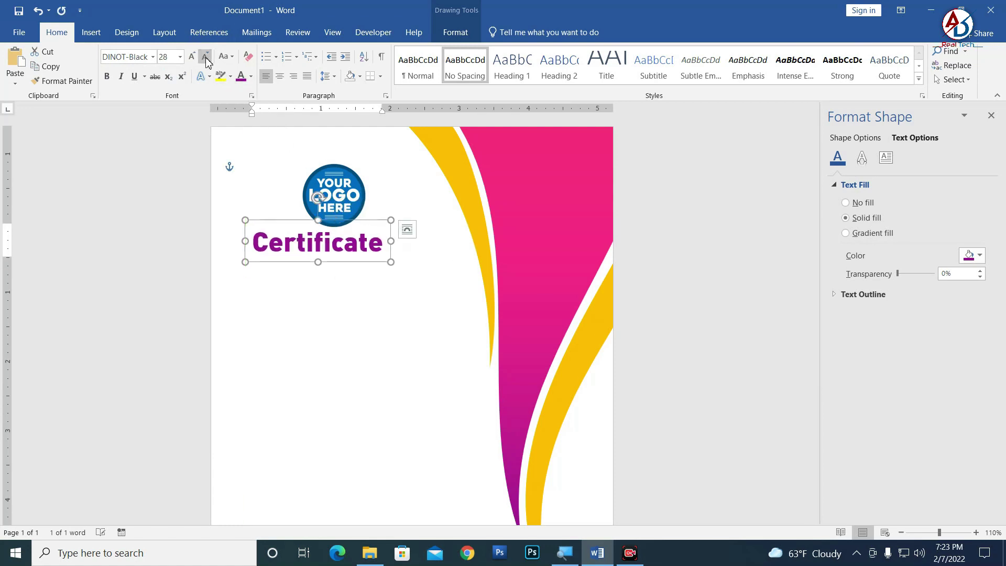
pyautogui.moveTo(350, 223); pyautogui.dragTo(365, 225)
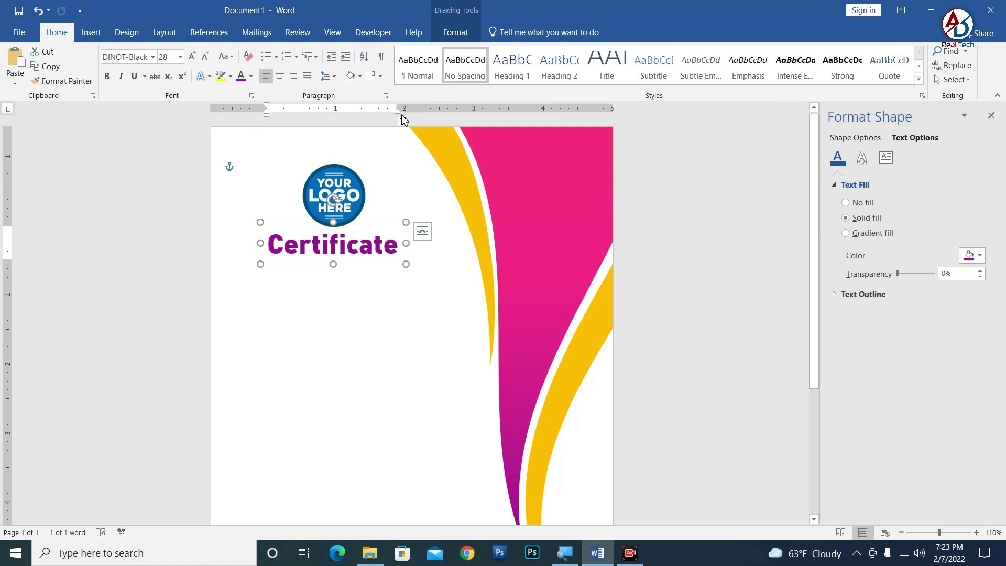
# Duplicate the title box below it, clear formatting, apply No Spacing, and type 'Of Apprecition'
pyautogui.hotkey('ctrl', 'd')
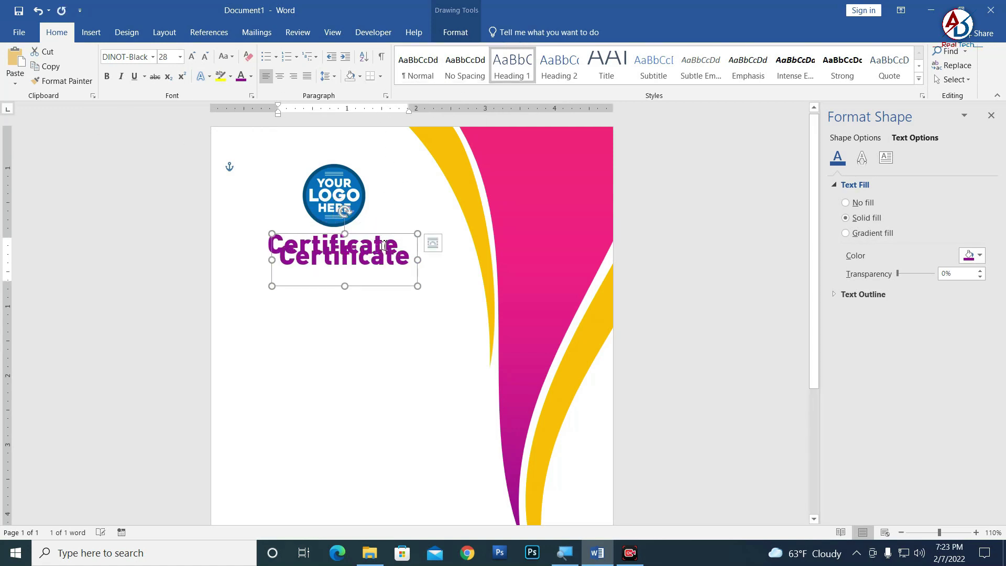
pyautogui.moveTo(393, 238); pyautogui.dragTo(389, 267)
pyautogui.hotkey('ctrl', 'a')
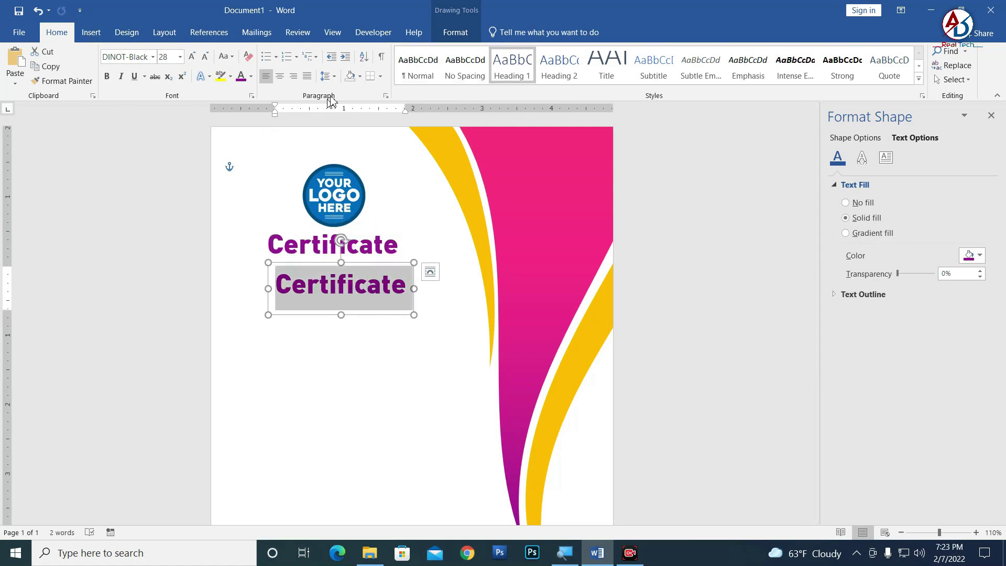
pyautogui.click(248, 56)
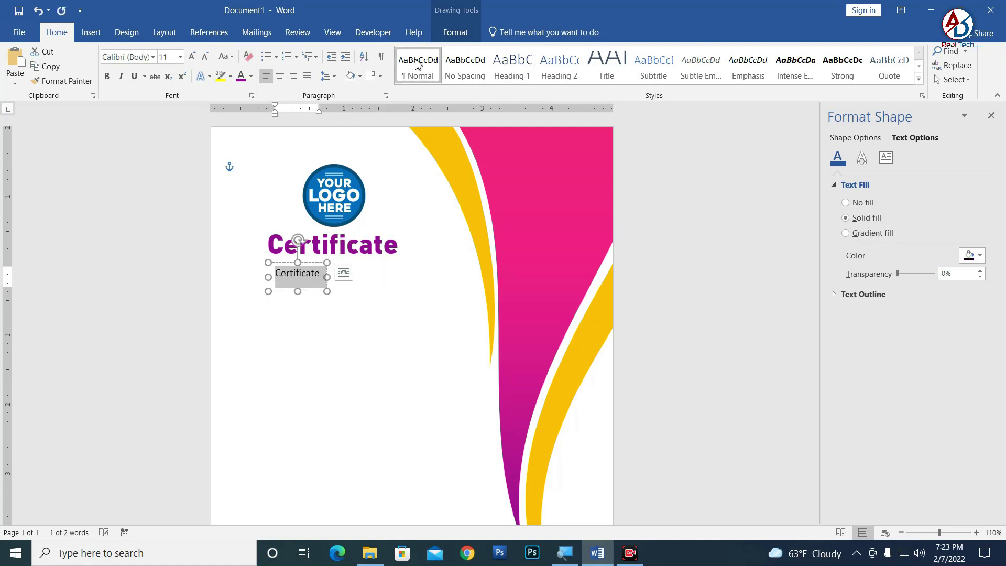
pyautogui.click(465, 68)
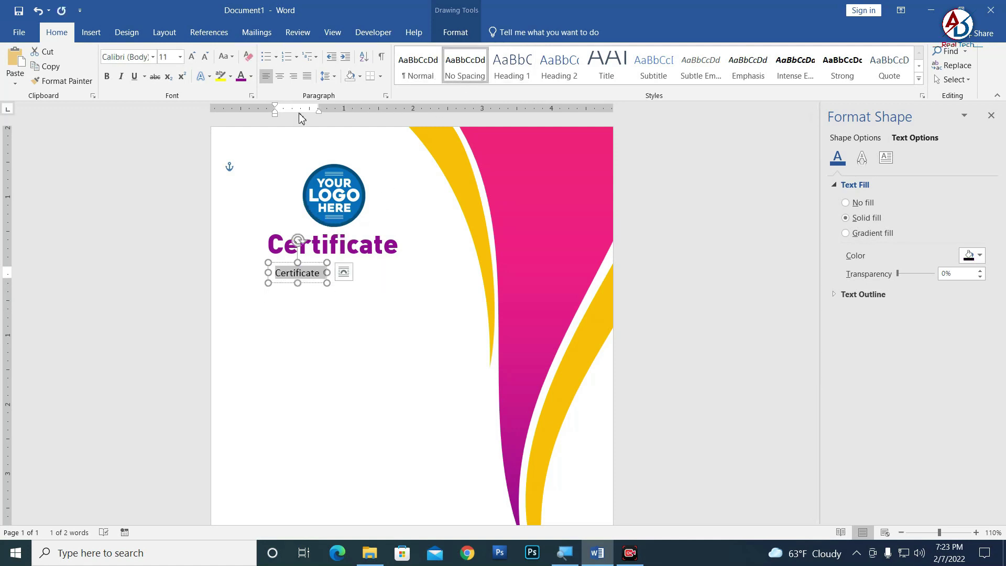
pyautogui.write('Of')
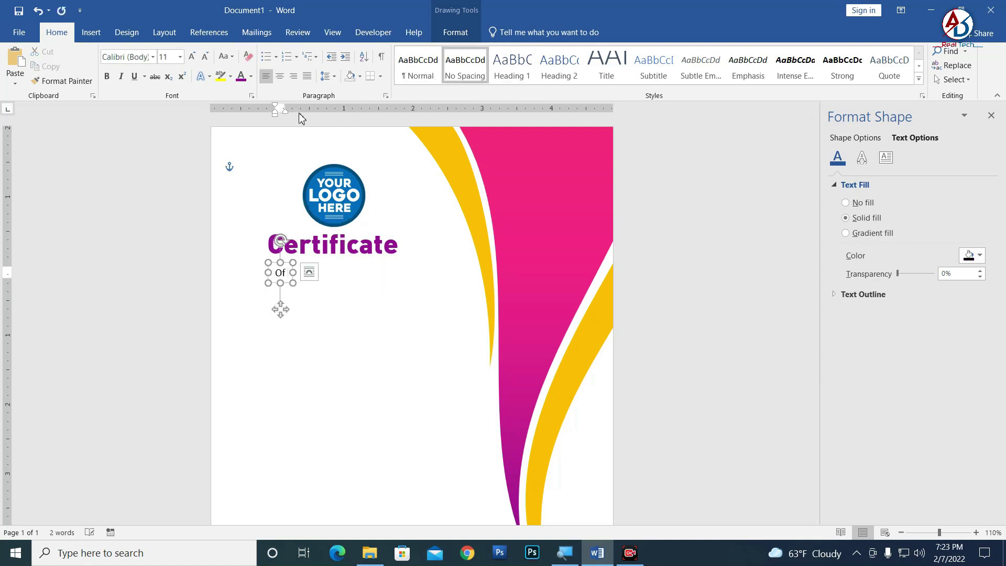
pyautogui.write(' Apprecition')
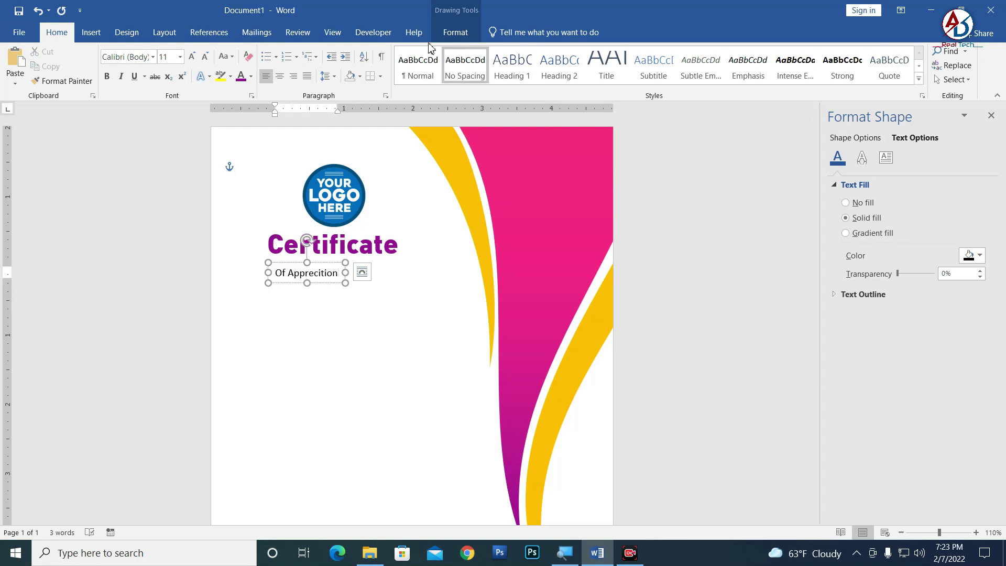
# Set the subtitle to 20th Century Font at 14 pt, centred beneath the title
pyautogui.click(323, 281)
pyautogui.click(324, 281)
pyautogui.hotkey('ctrl', 'a')
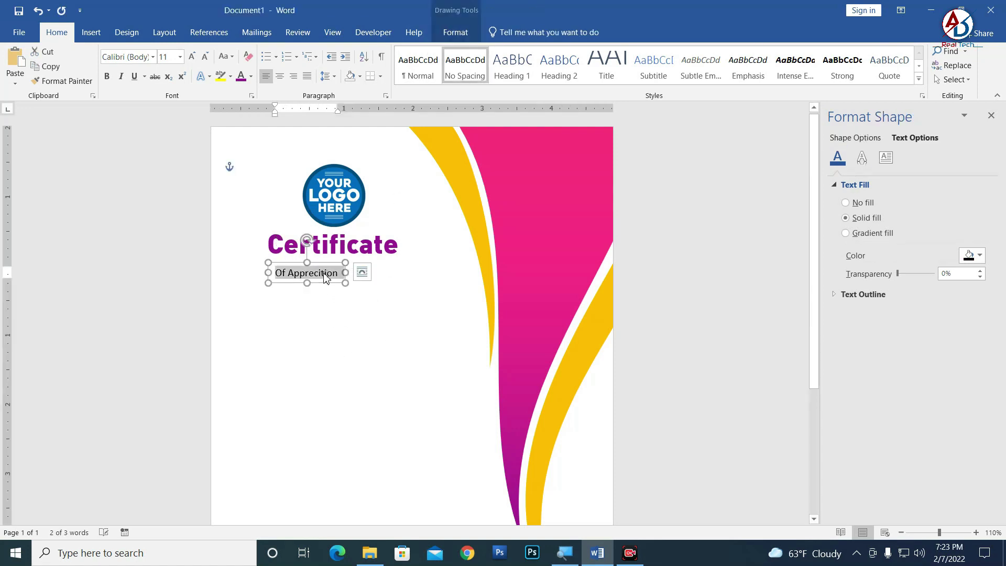
pyautogui.click(153, 57)
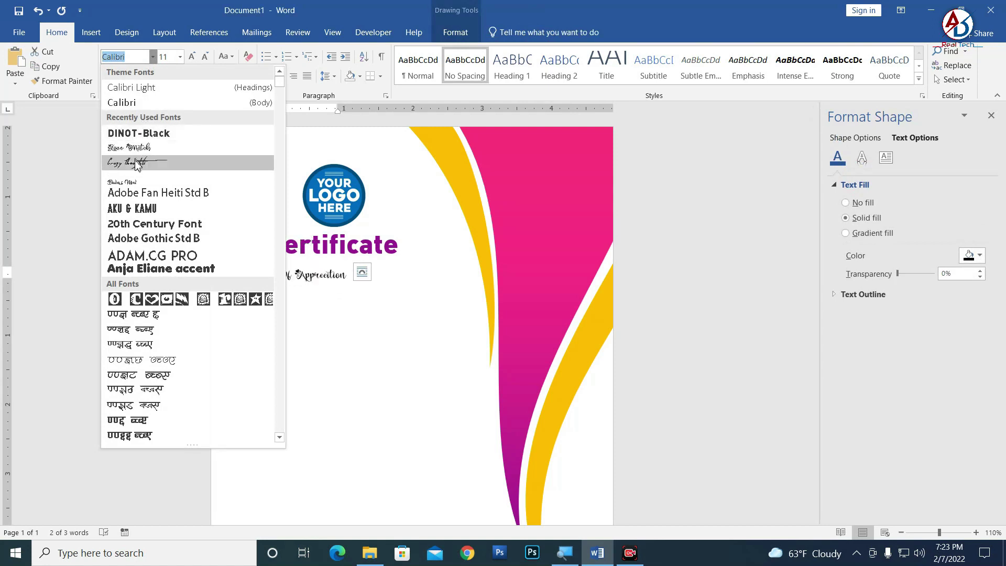
pyautogui.click(145, 226)
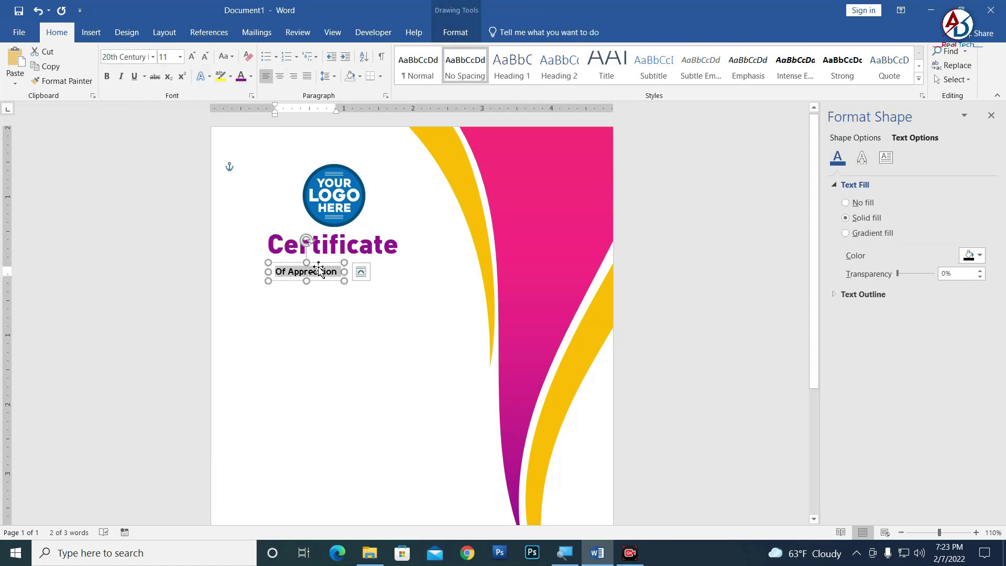
pyautogui.moveTo(319, 269); pyautogui.dragTo(340, 256)
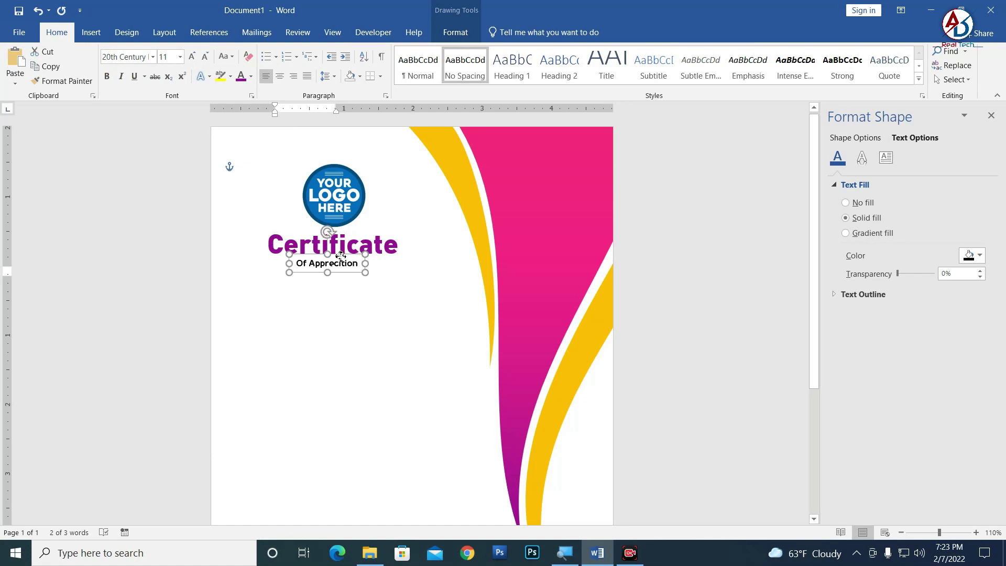
pyautogui.click(192, 56)
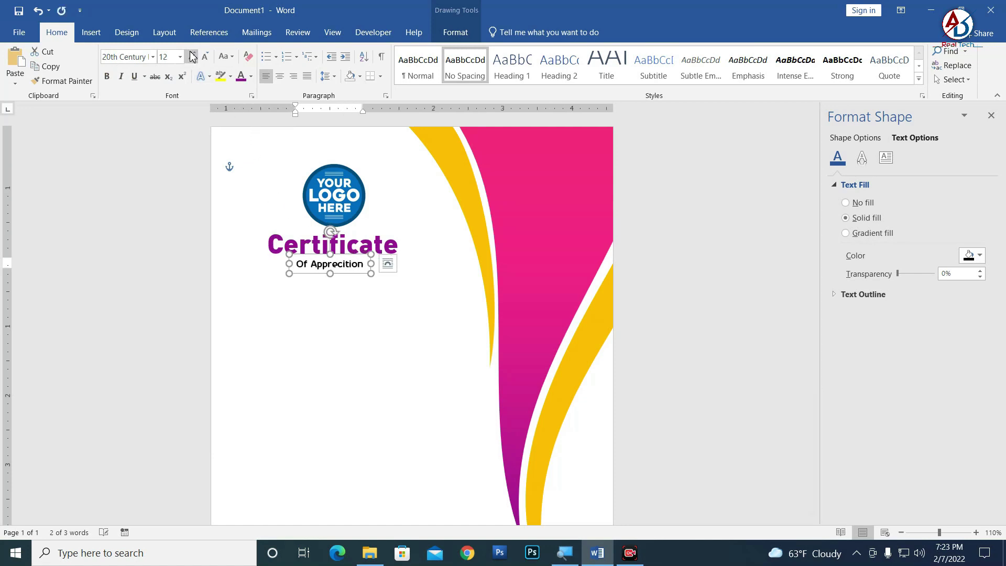
pyautogui.click(192, 57)
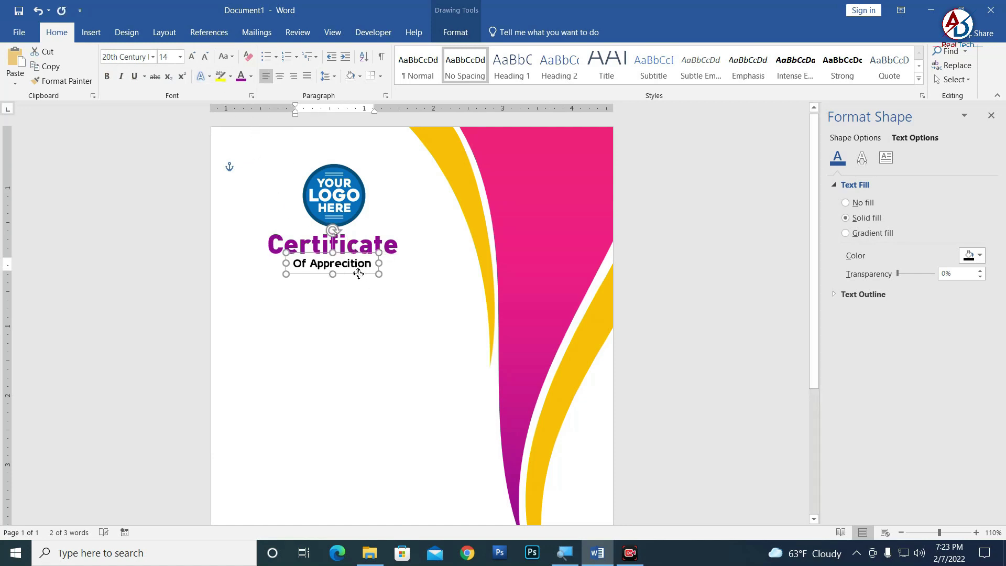
pyautogui.click(539, 279)
pyautogui.keyDown('ctrl'); pyautogui.scroll(-10, 556, 338); pyautogui.keyUp('ctrl')
# Duplicate the subtitle box and replace its text with 'This Certification is prevuily Presented to :'
pyautogui.keyDown('ctrl'); pyautogui.scroll(5, 556, 337); pyautogui.keyUp('ctrl')
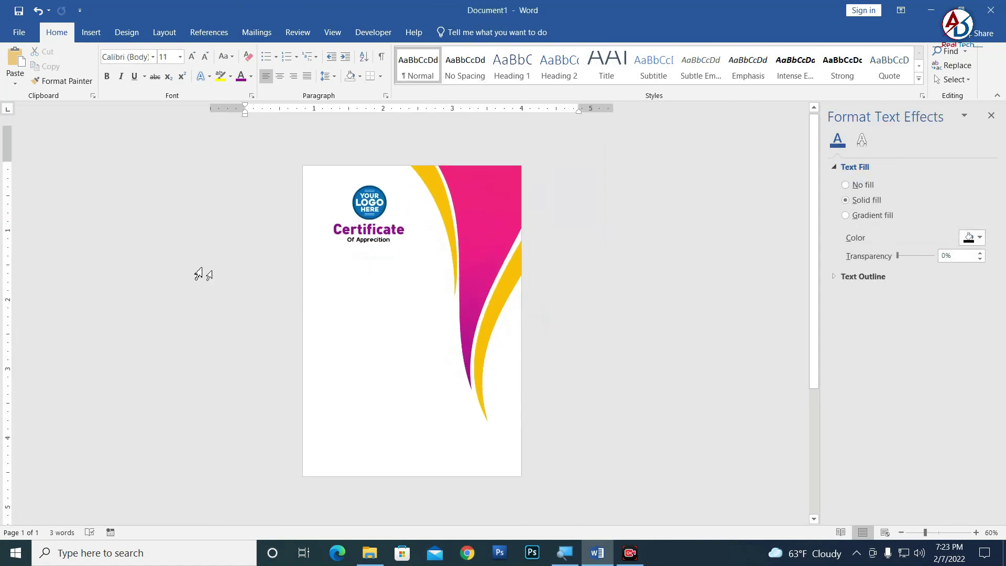
pyautogui.keyDown('ctrl'); pyautogui.scroll(2, 445, 292); pyautogui.keyUp('ctrl')
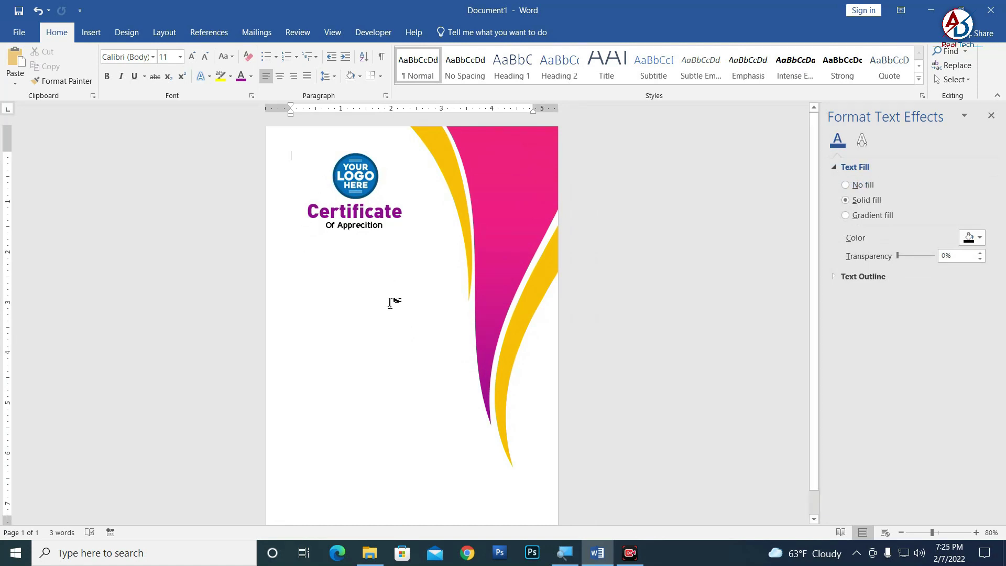
pyautogui.keyDown('ctrl'); pyautogui.scroll(6, 390, 303); pyautogui.keyUp('ctrl')
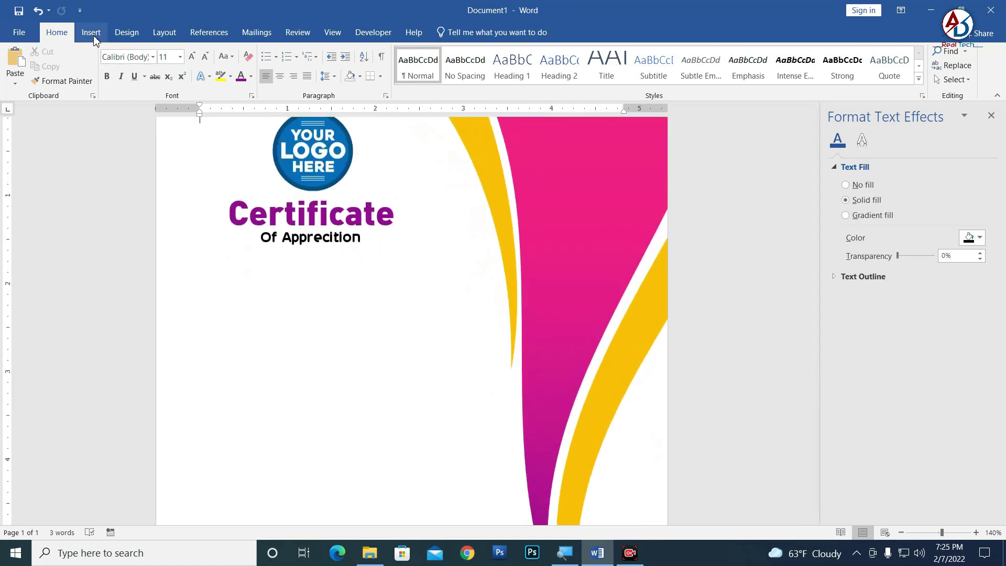
pyautogui.click(323, 238)
pyautogui.click(344, 251)
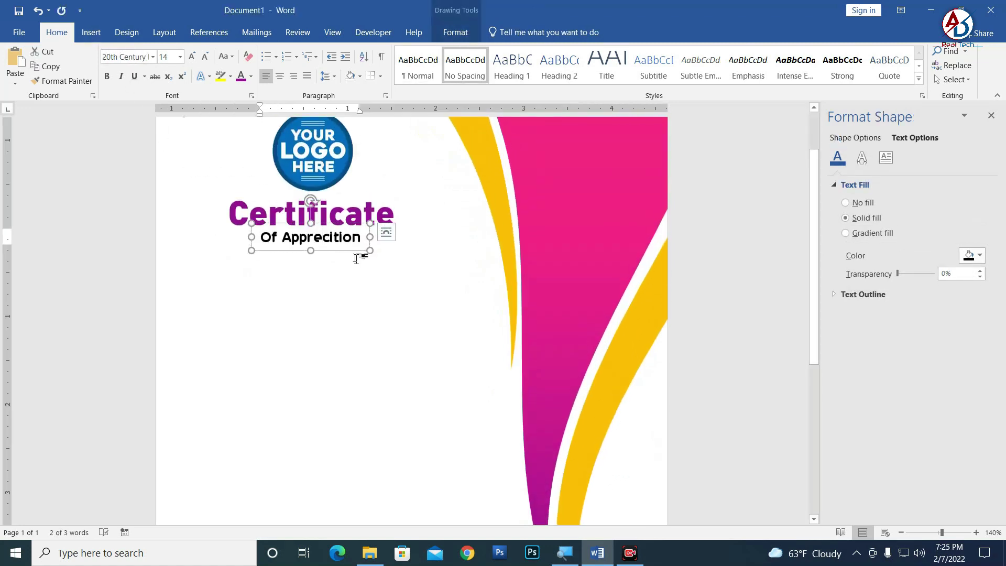
pyautogui.hotkey('ctrl', 'd')
pyautogui.moveTo(364, 281); pyautogui.dragTo(347, 352)
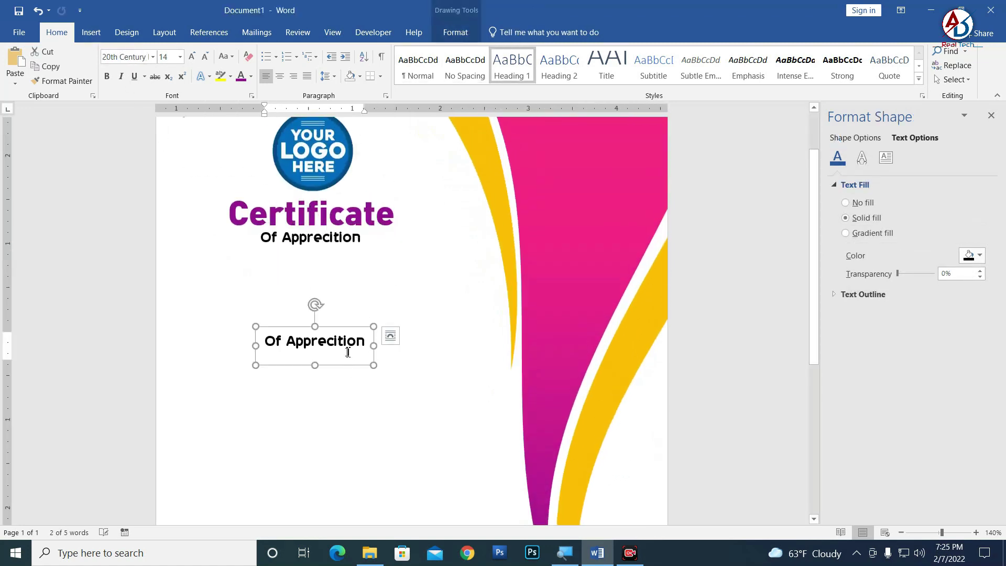
pyautogui.tripleClick(344, 342)
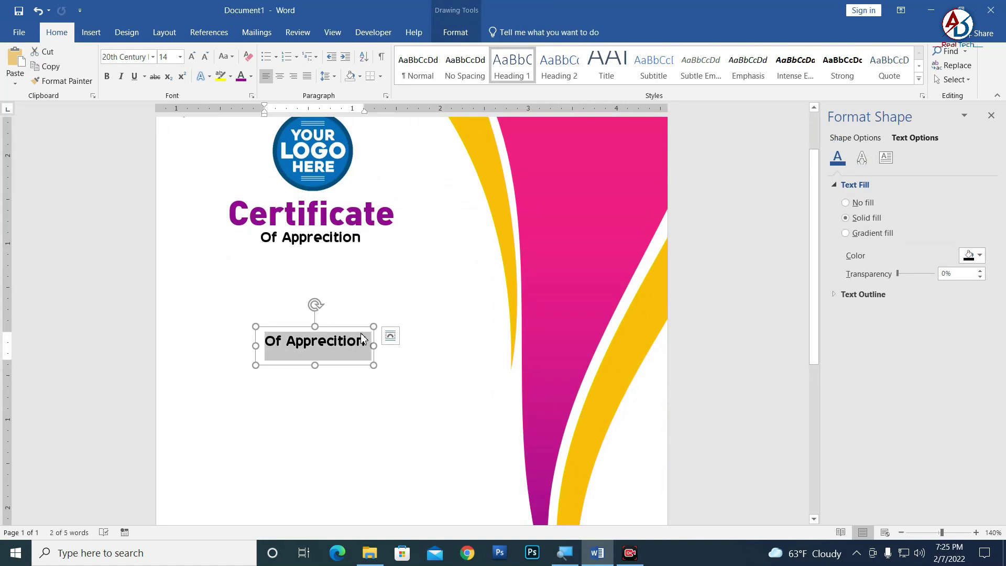
pyautogui.write('This Certification is prevuily Presented to :')
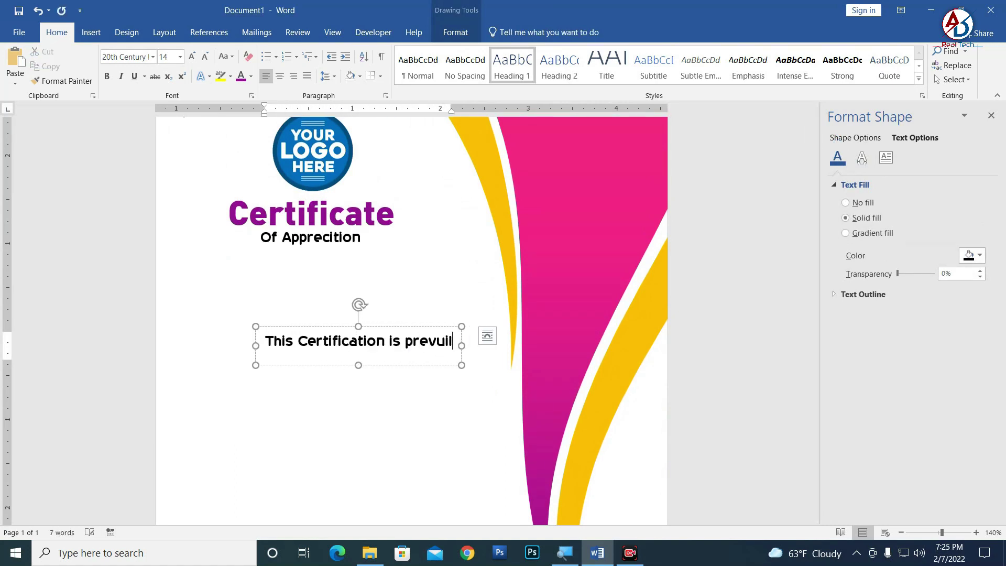
# Move the sentence box up under the title and set its text in Calibri
pyautogui.tripleClick(360, 338)
pyautogui.moveTo(447, 328); pyautogui.dragTo(392, 302)
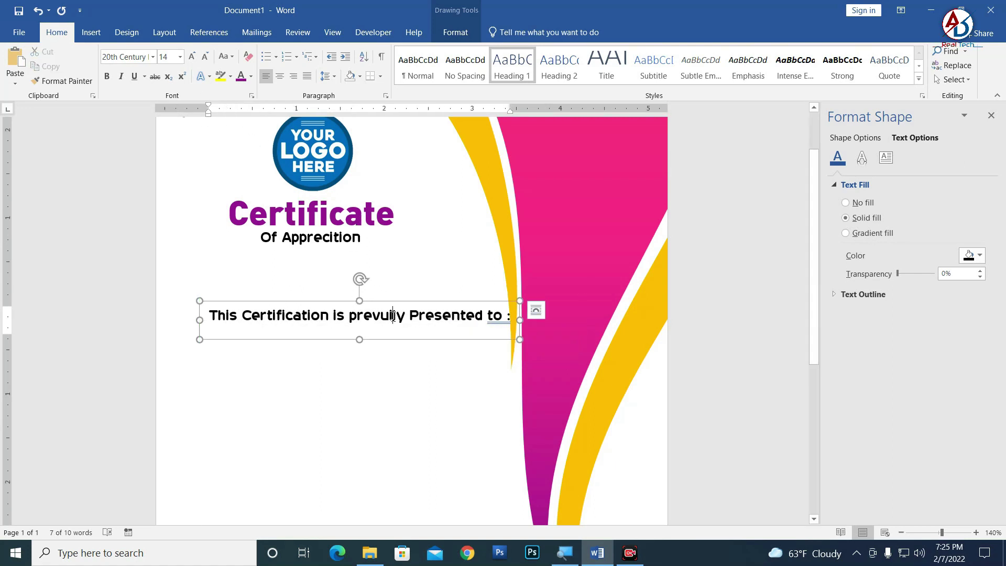
pyautogui.tripleClick(393, 315)
pyautogui.click(153, 56)
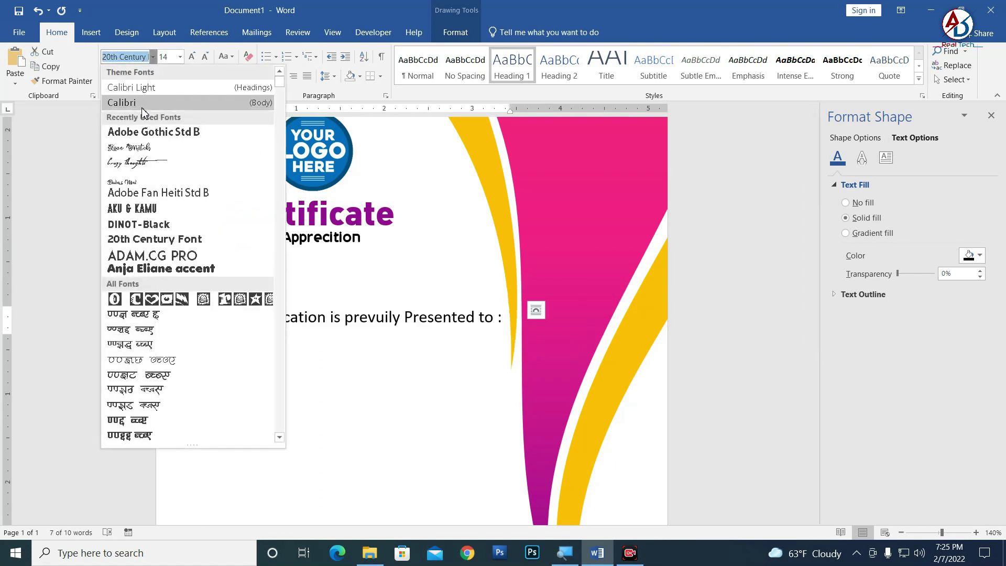
pyautogui.click(141, 107)
# Fix the colon at the end of the presentation sentence
pyautogui.click(414, 343)
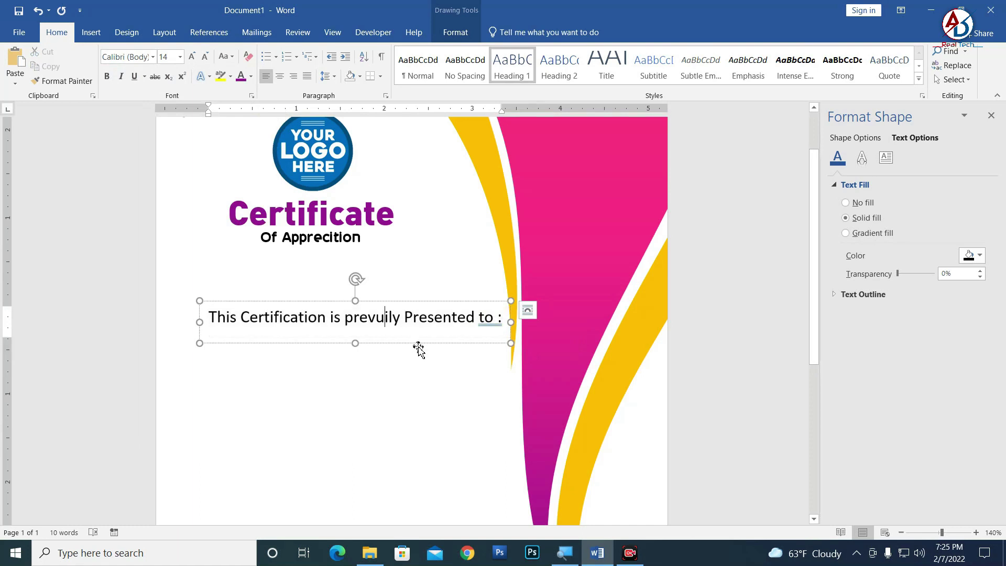
pyautogui.rightClick(490, 325)
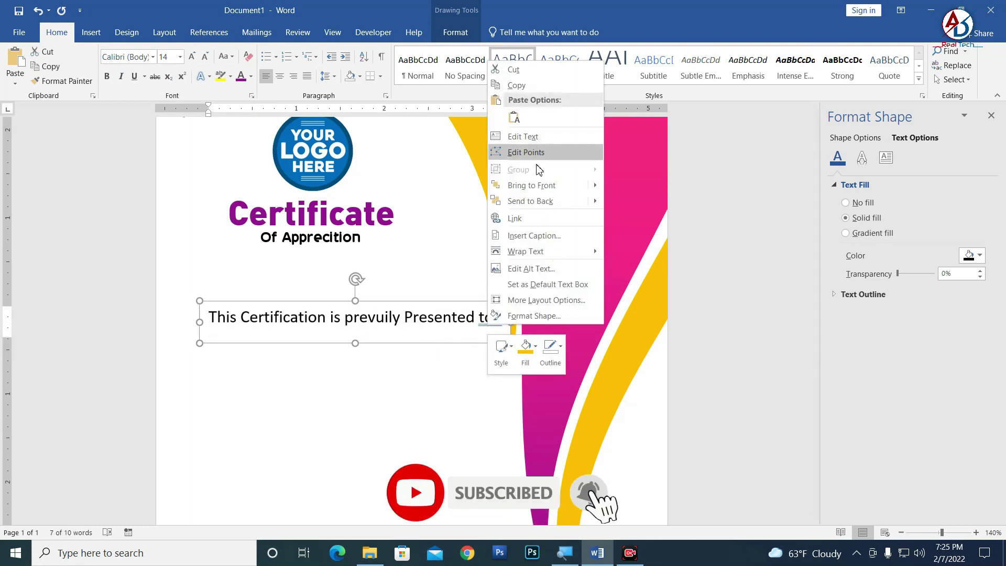
pyautogui.click(495, 338)
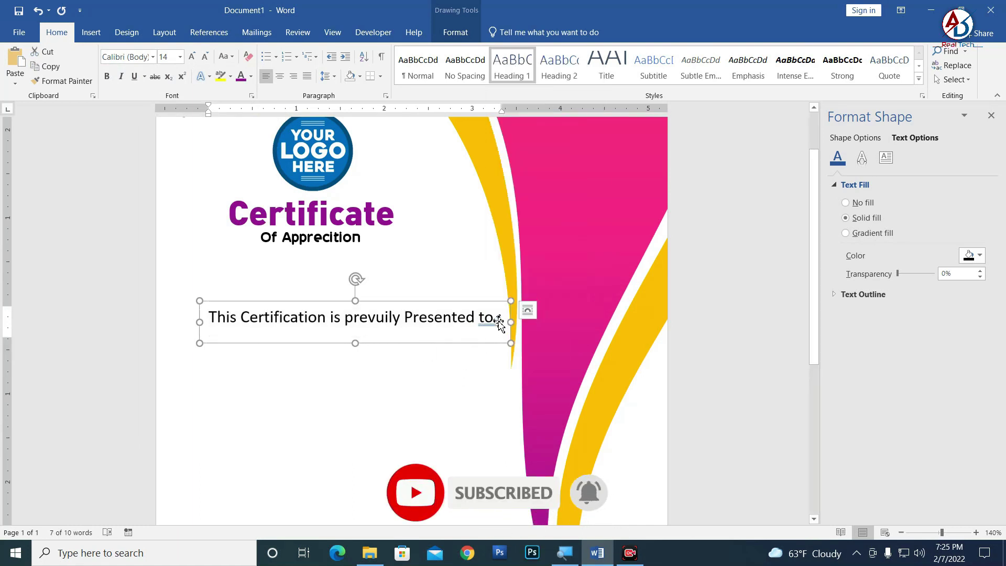
pyautogui.click(497, 323)
pyautogui.write(':')
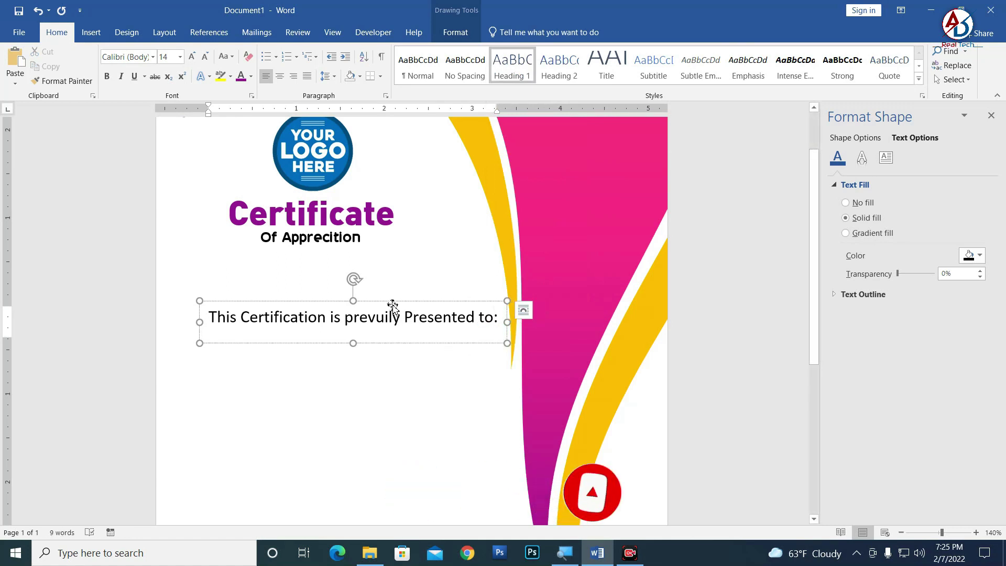
# Reduce the presentation sentence's font size to 12 pt
pyautogui.hotkey('ctrl', 'a')
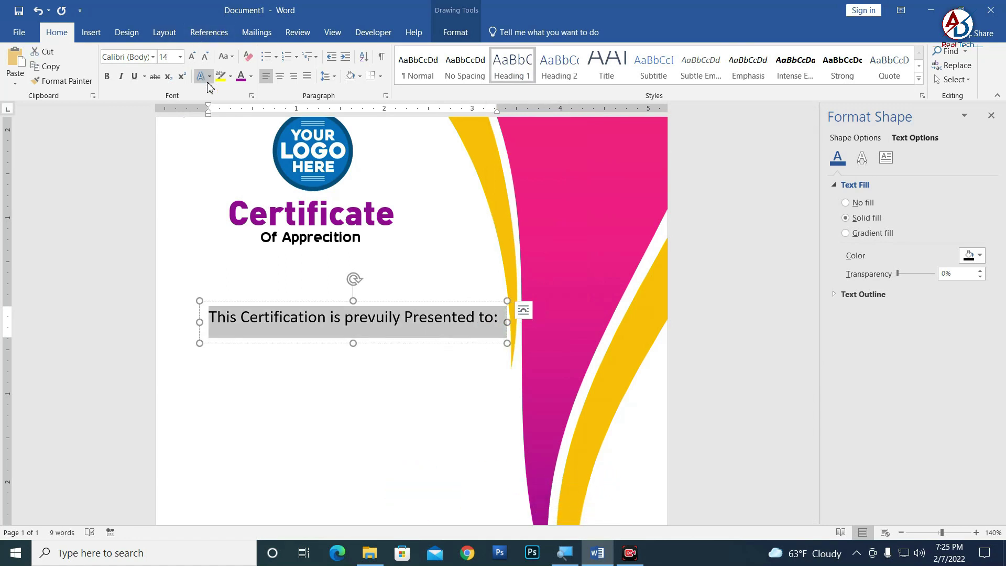
pyautogui.click(208, 79)
pyautogui.click(205, 56)
pyautogui.click(205, 56)
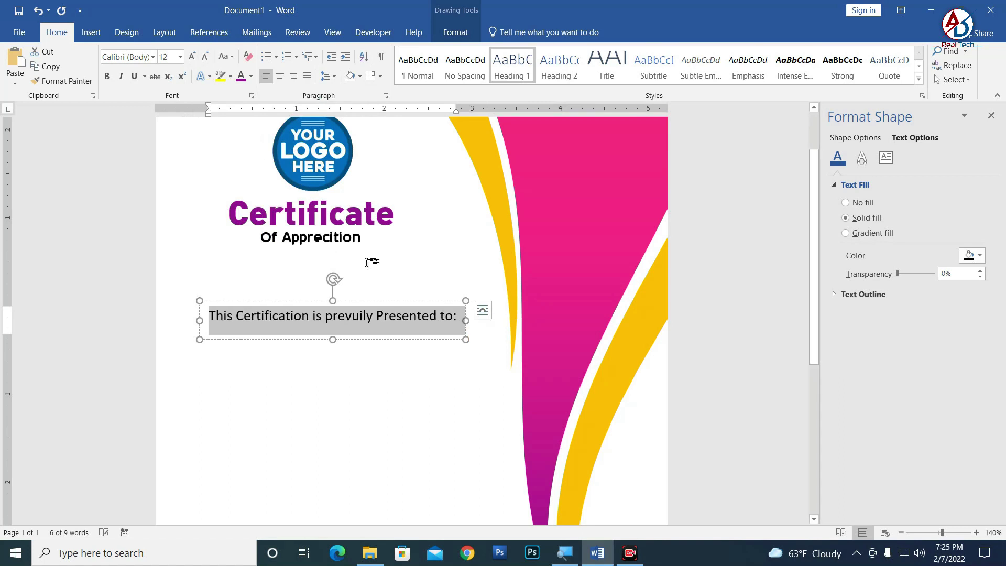
pyautogui.press('Escape')
pyautogui.keyDown('ctrl'); pyautogui.scroll(-4, 381, 296); pyautogui.keyUp('ctrl')
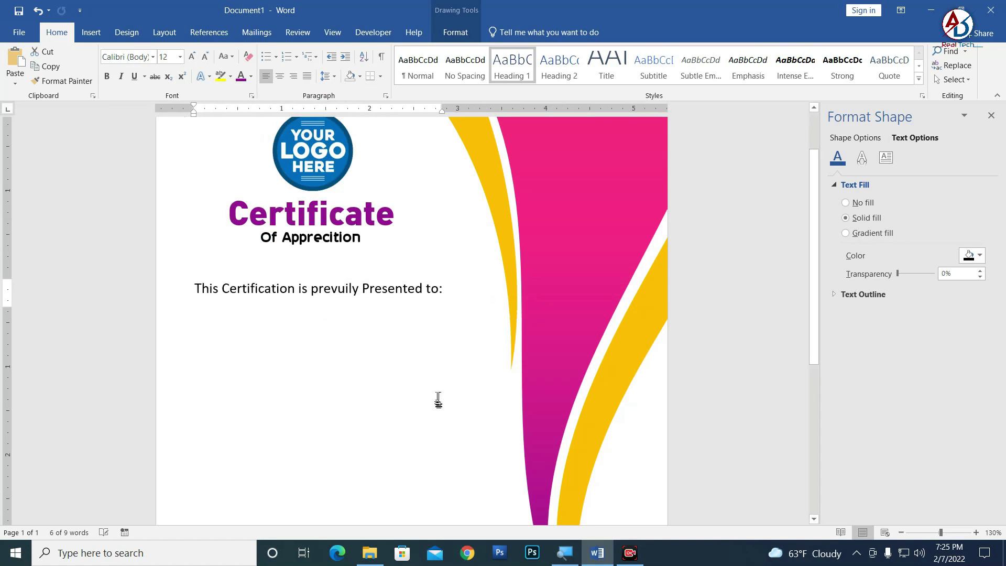
pyautogui.click(400, 392)
pyautogui.keyDown('ctrl'); pyautogui.scroll(-4, 359, 371); pyautogui.keyUp('ctrl')
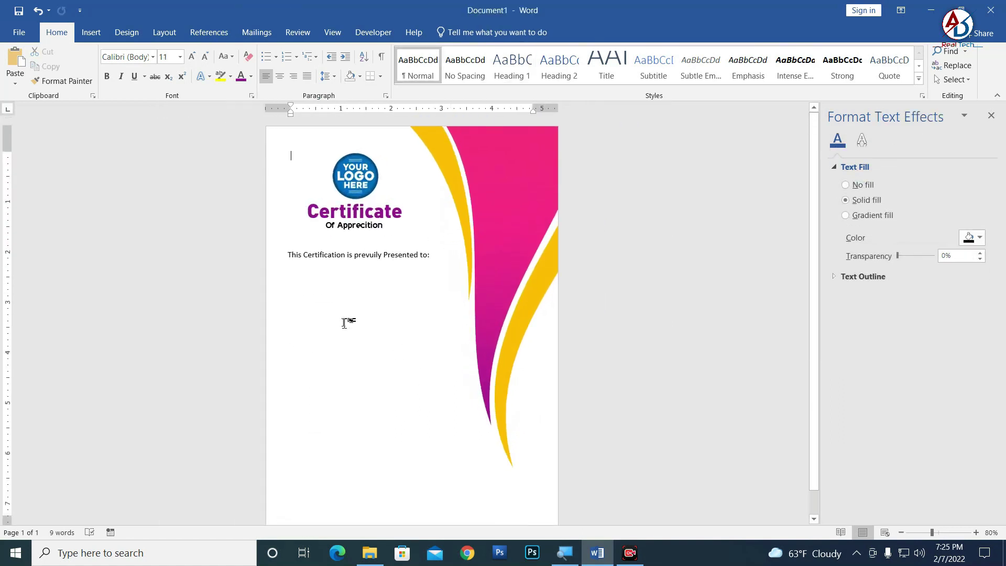
# Copy the Certificate title box below the presentation line and change its text to 'Name Surname'
pyautogui.keyDown('ctrl'); pyautogui.scroll(-2, 367, 335); pyautogui.keyUp('ctrl')
pyautogui.keyDown('ctrl'); pyautogui.scroll(4, 397, 347); pyautogui.keyUp('ctrl')
pyautogui.click(338, 209)
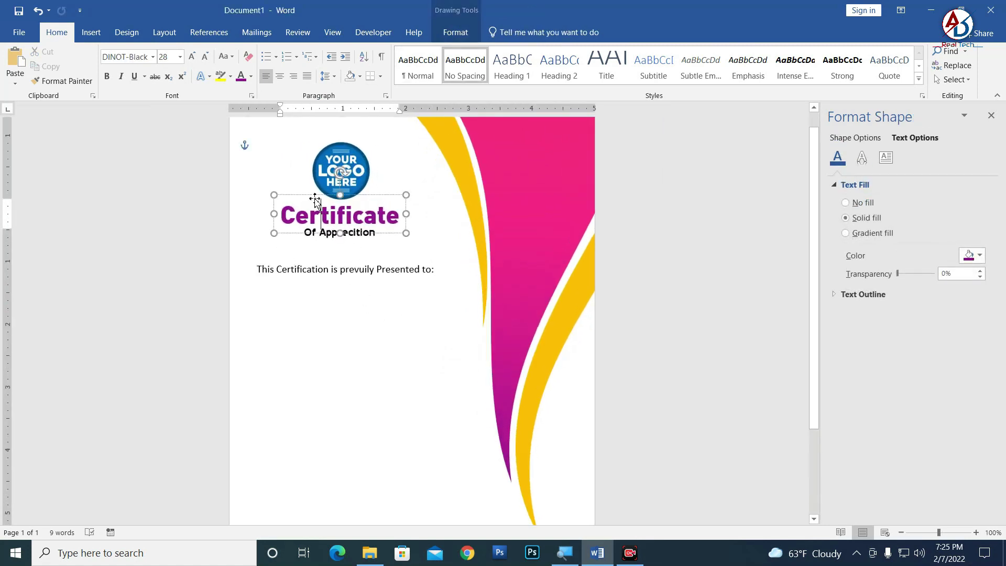
pyautogui.moveTo(329, 215); pyautogui.dragTo(334, 238)
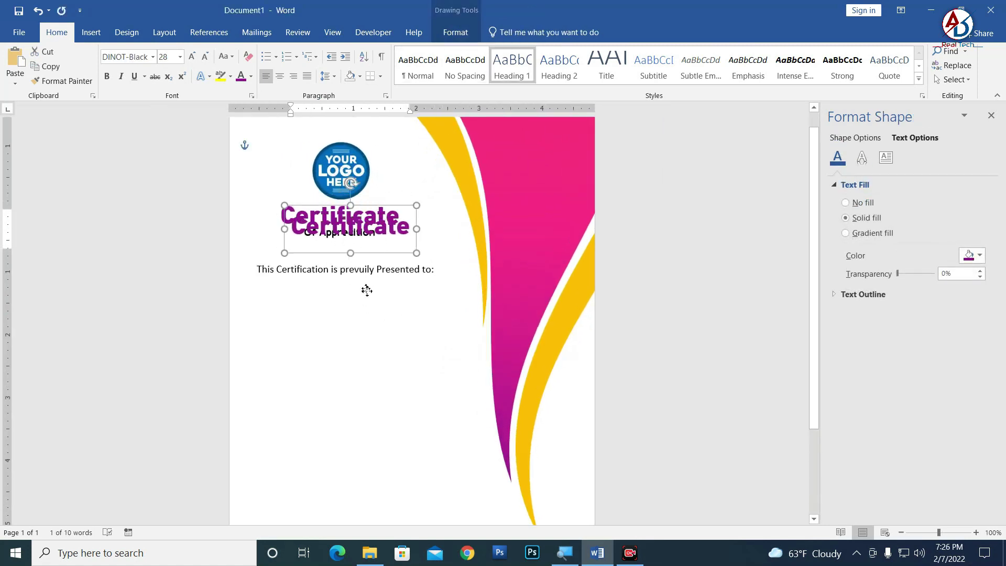
pyautogui.moveTo(366, 291); pyautogui.dragTo(369, 293)
pyautogui.doubleClick(419, 334)
pyautogui.write('Name Surname')
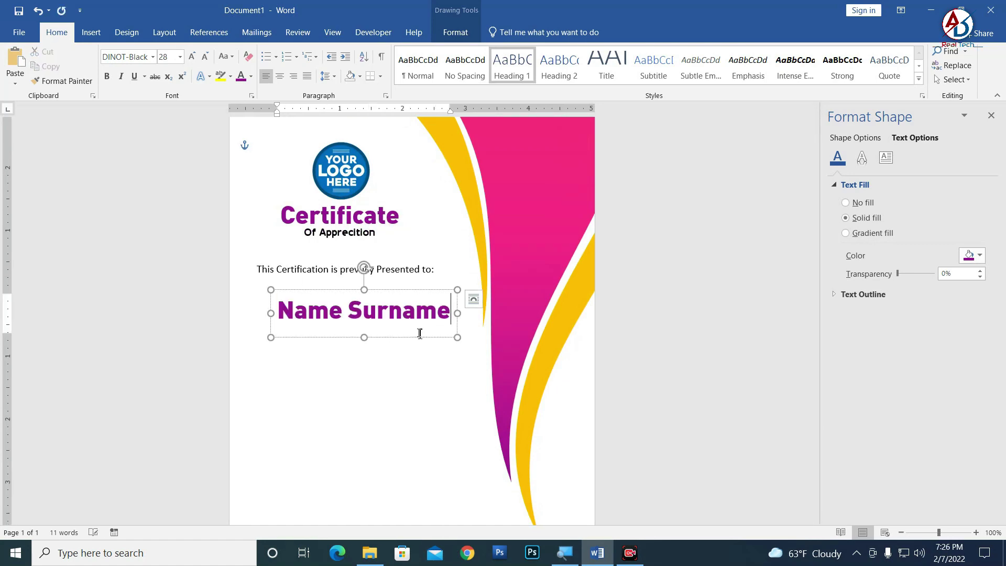
# Apply the Great Vibes script font to the Name Surname text
pyautogui.hotkey('ctrl', 'a')
pyautogui.click(153, 57)
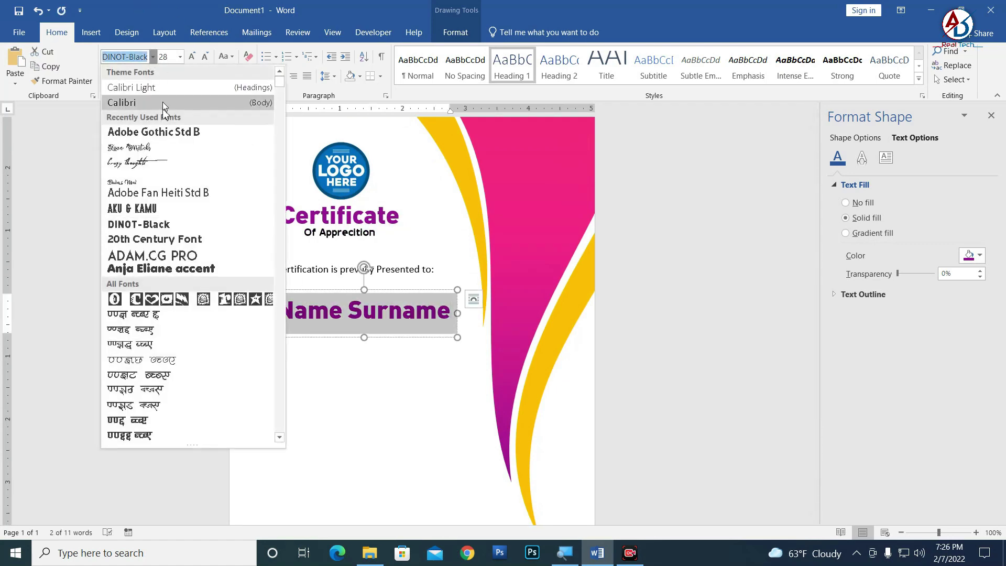
pyautogui.scroll(-5, 175, 252)
pyautogui.scroll(-5, 167, 287)
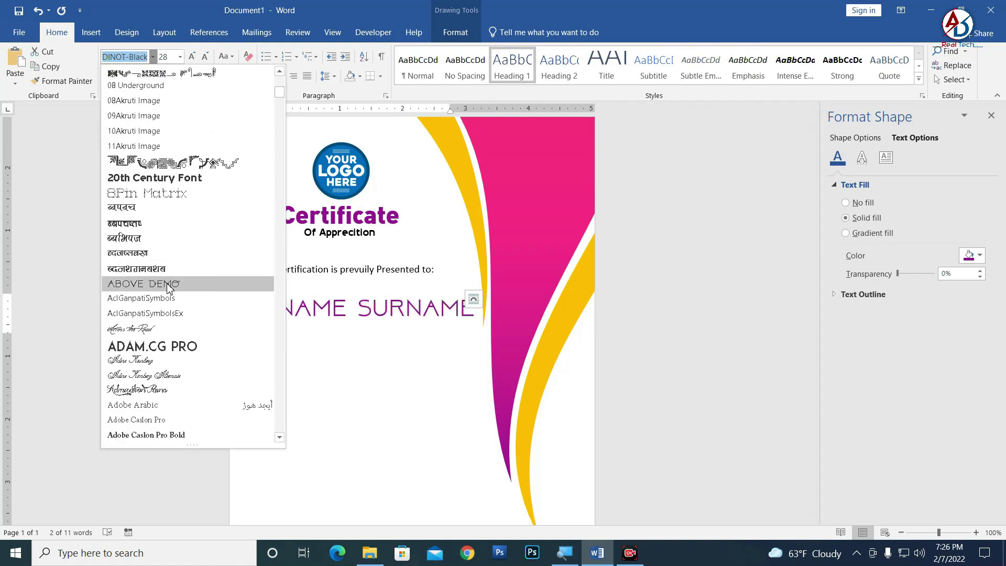
pyautogui.scroll(-2, 148, 317)
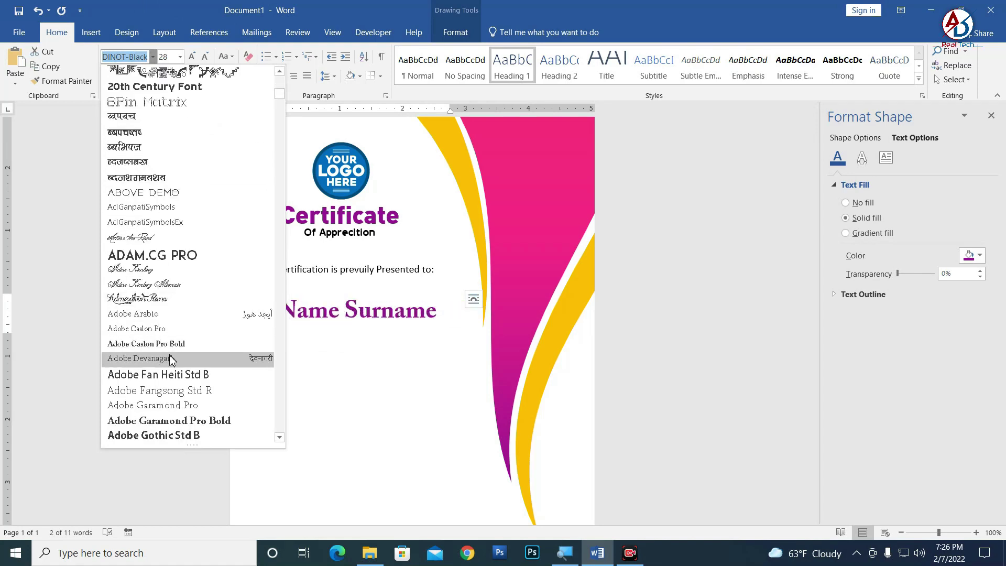
pyautogui.scroll(-5, 166, 335)
pyautogui.scroll(-5, 163, 325)
pyautogui.scroll(-6, 158, 319)
pyautogui.scroll(-5, 159, 319)
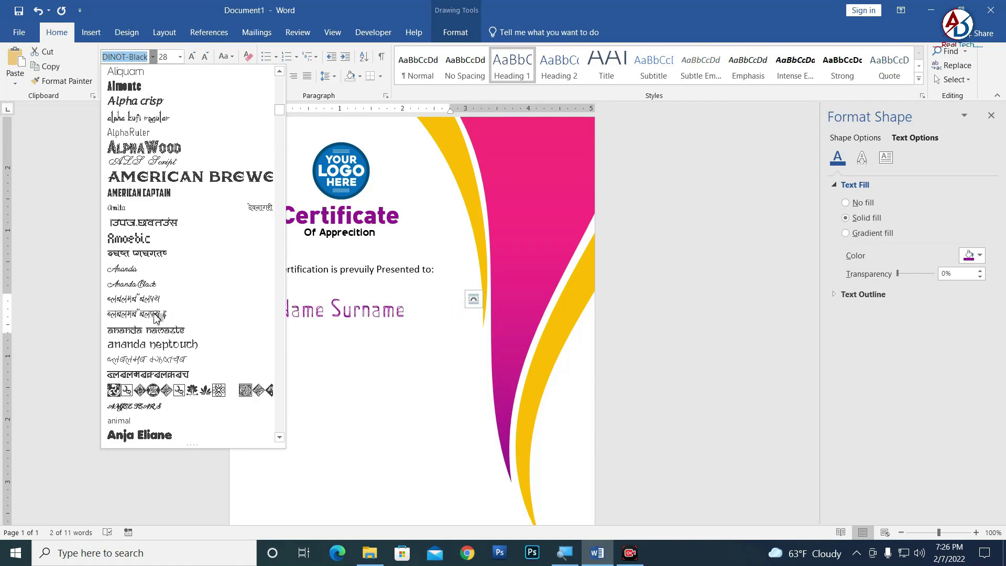
pyautogui.scroll(-5, 159, 318)
pyautogui.scroll(-15, 159, 318)
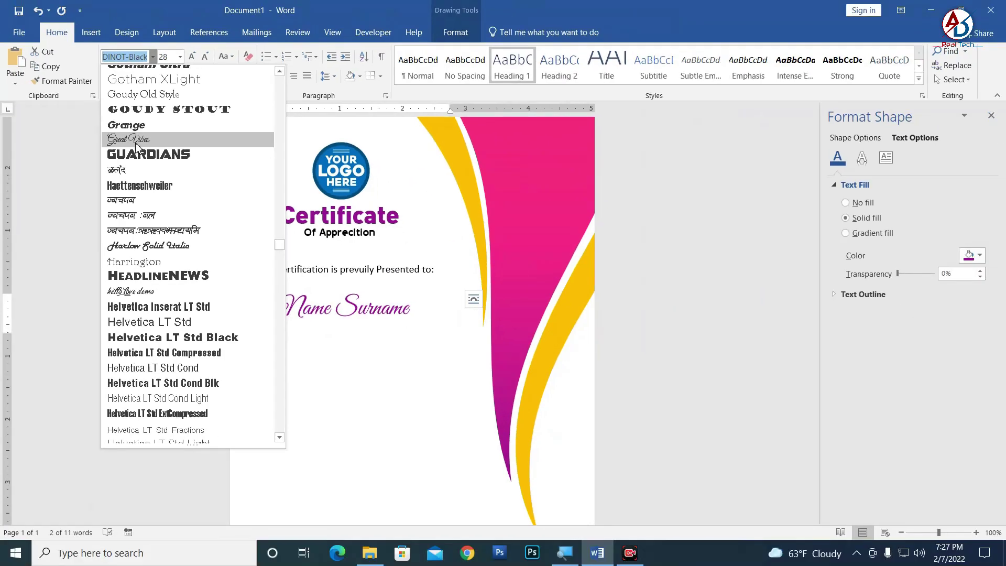
pyautogui.click(137, 137)
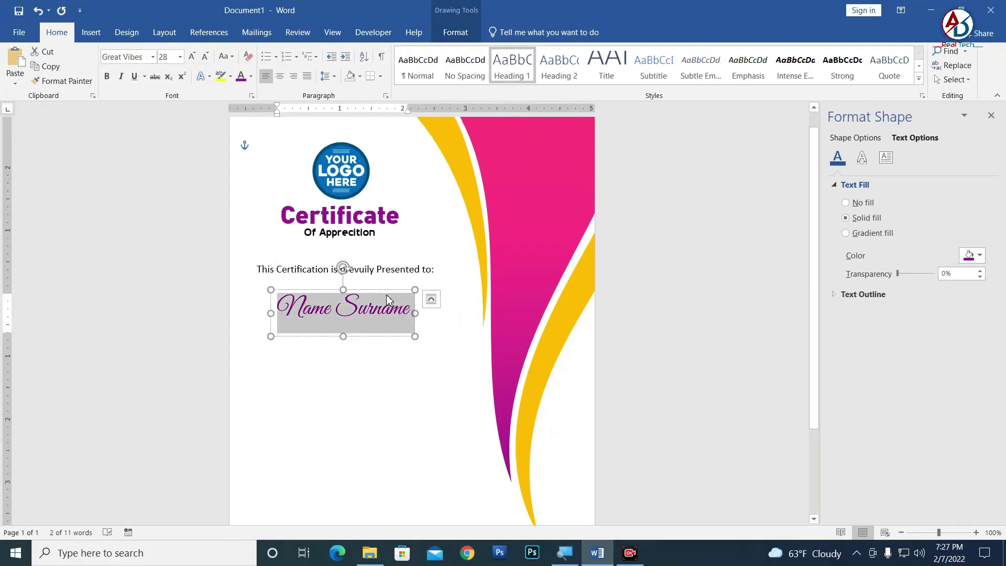
# Make the name bold and set its size to 36 pt
pyautogui.click(107, 77)
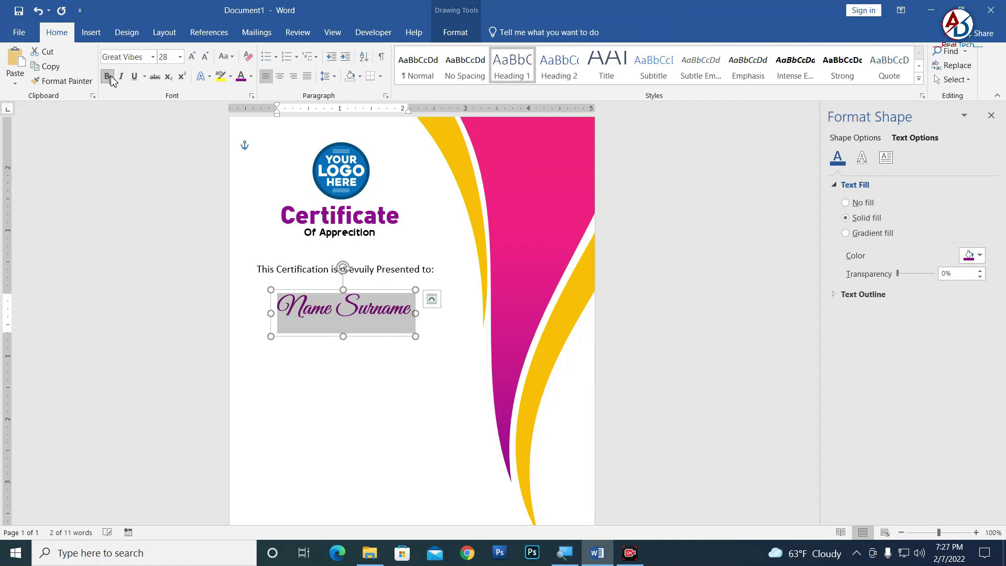
pyautogui.click(205, 56)
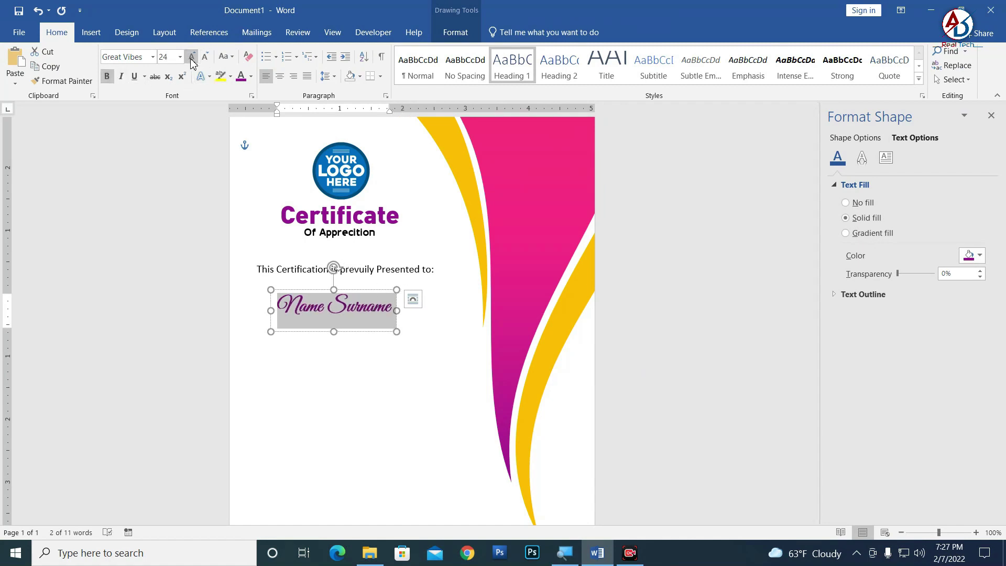
pyautogui.click(192, 56)
pyautogui.click(192, 56)
pyautogui.click(192, 56)
pyautogui.click(192, 56)
pyautogui.click(205, 56)
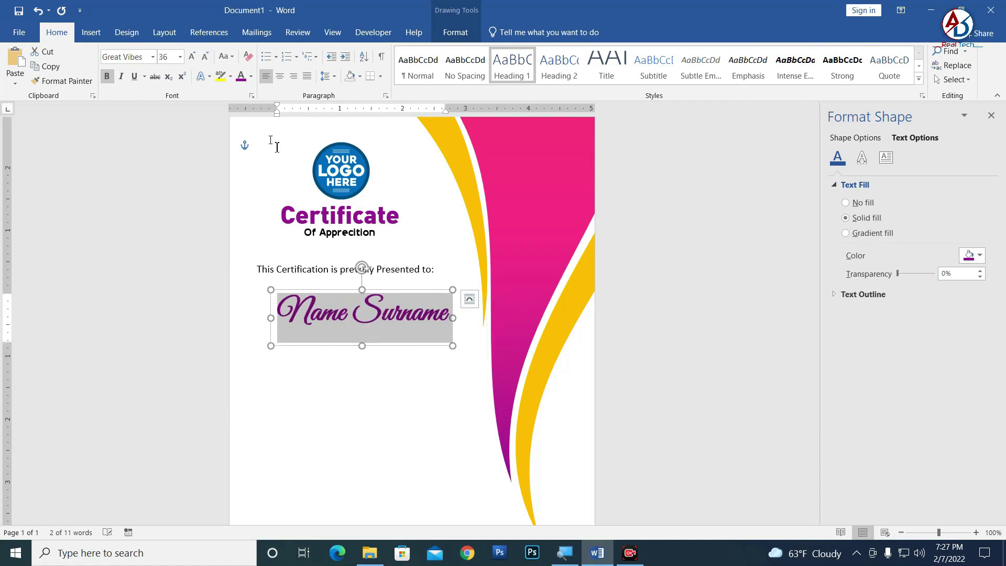
# Nudge the name box slightly left and colour the name text gold
pyautogui.moveTo(403, 290); pyautogui.dragTo(376, 292)
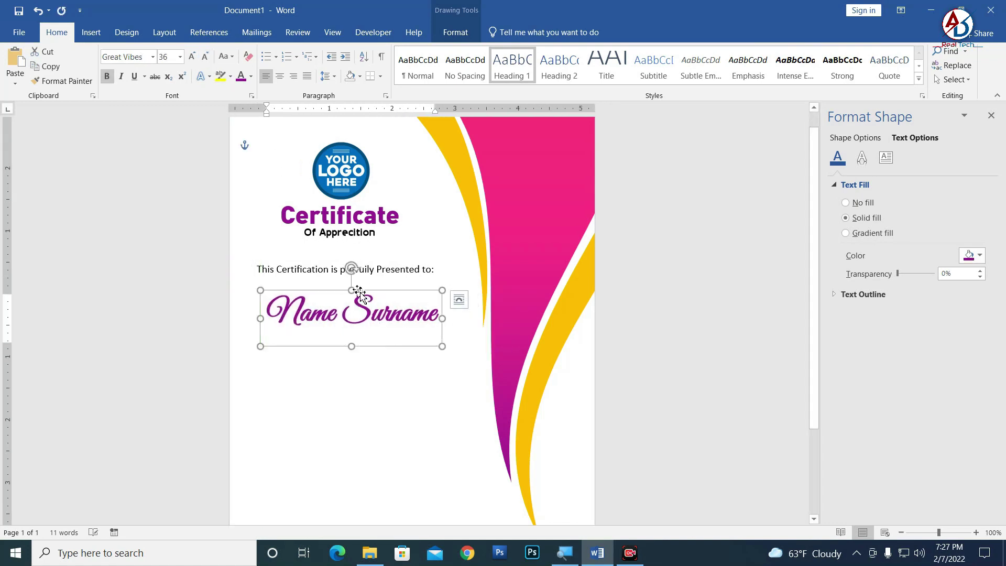
pyautogui.click(376, 290)
pyautogui.scroll(-4, 388, 293)
pyautogui.moveTo(400, 312); pyautogui.dragTo(392, 311)
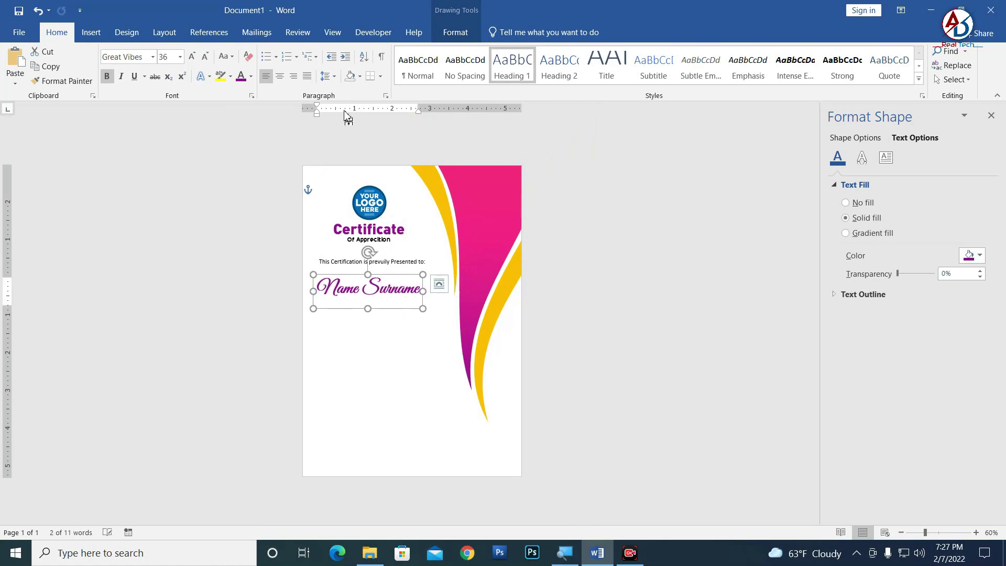
pyautogui.click(251, 76)
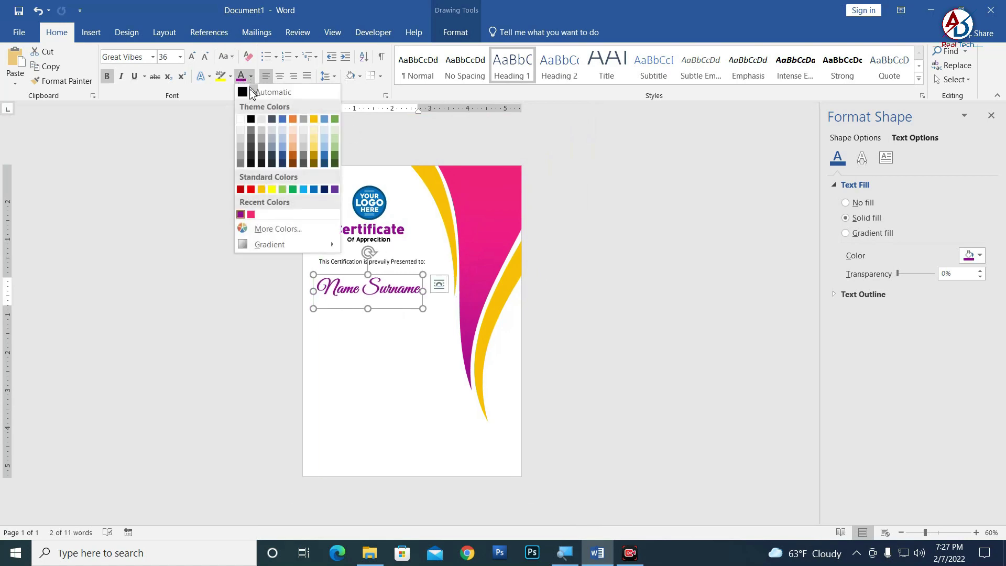
pyautogui.click(252, 211)
pyautogui.click(671, 364)
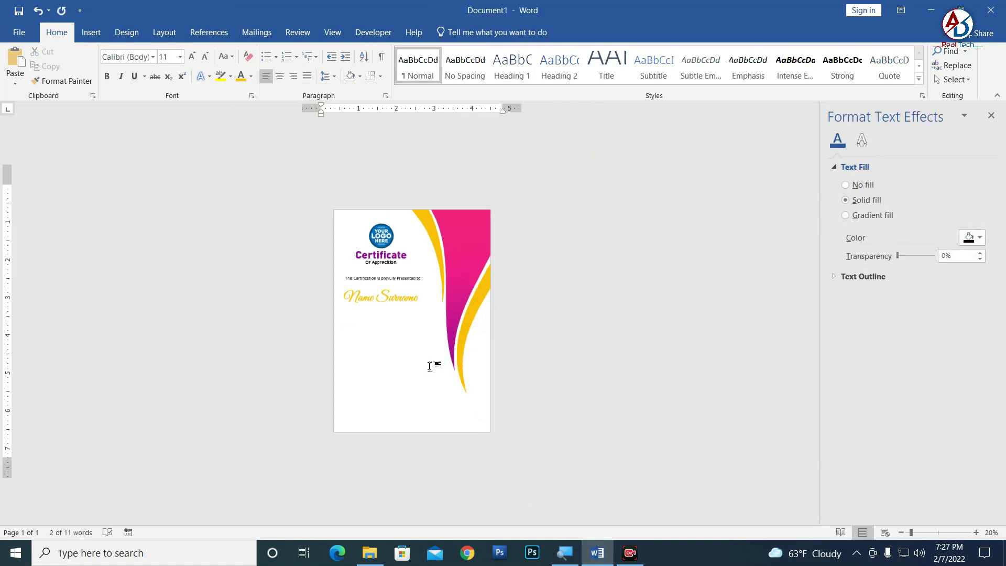
pyautogui.keyDown('ctrl'); pyautogui.scroll(1, 431, 367); pyautogui.keyUp('ctrl')
pyautogui.keyDown('ctrl'); pyautogui.scroll(2, 375, 361); pyautogui.keyUp('ctrl')
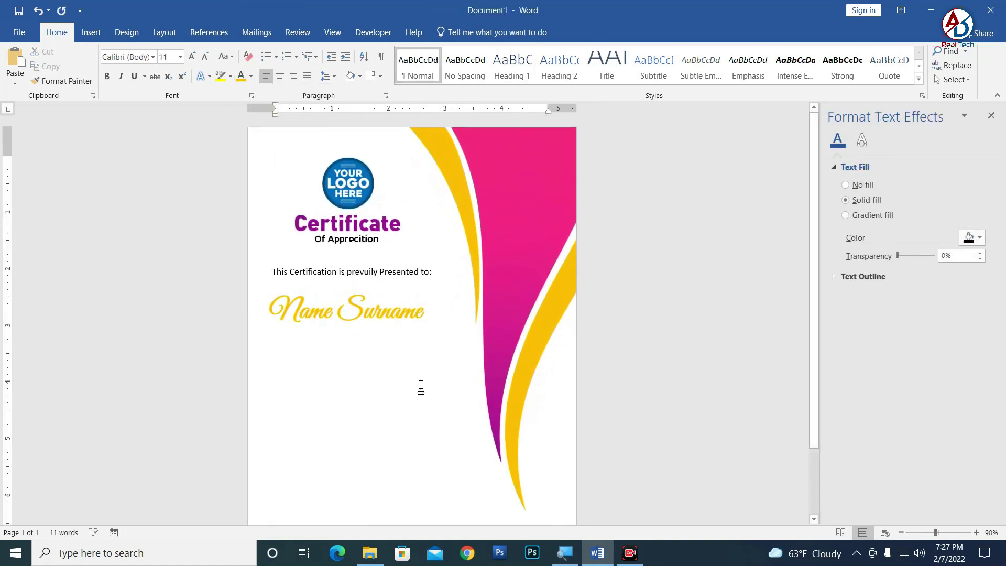
pyautogui.scroll(-2, 386, 361)
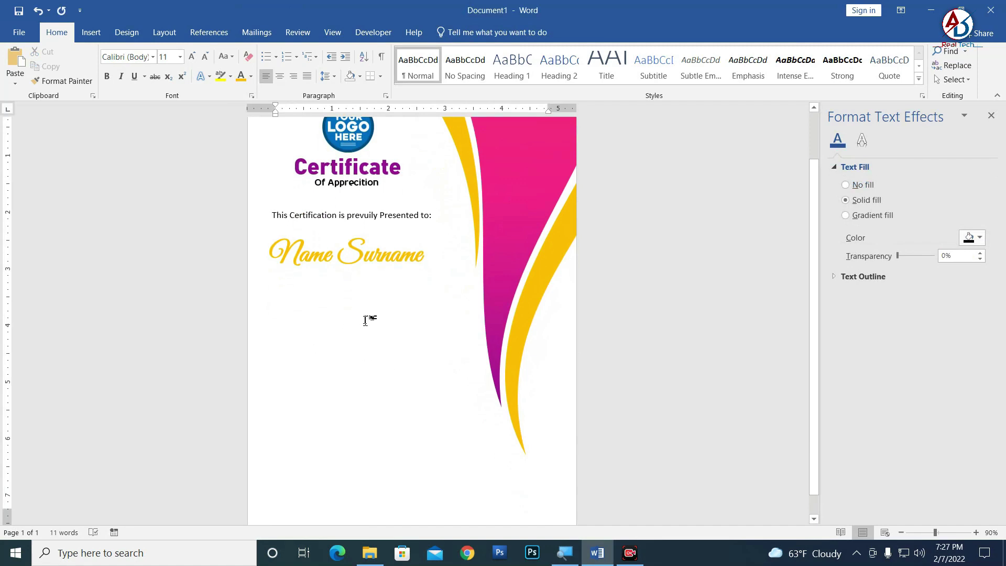
pyautogui.scroll(-1, 372, 328)
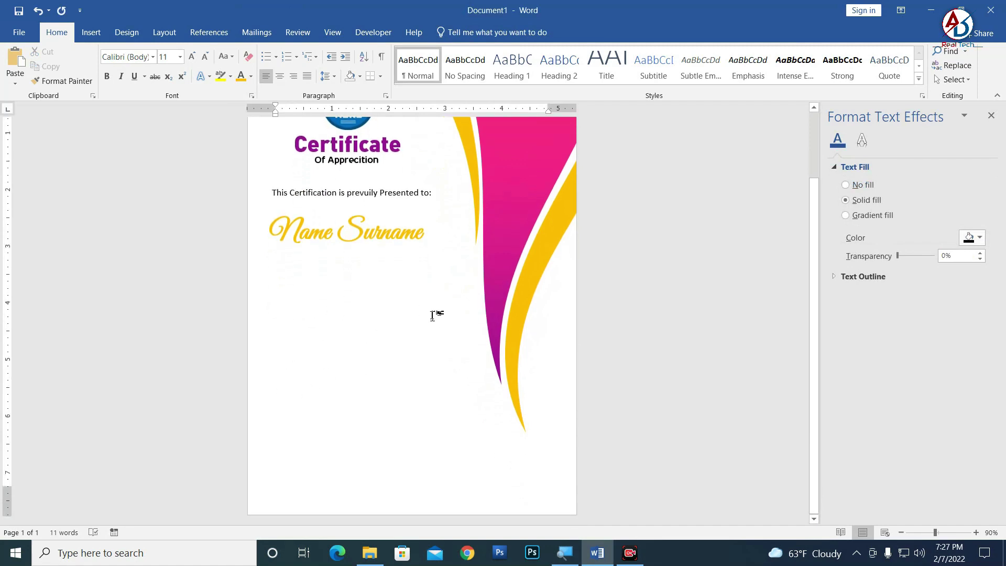
pyautogui.keyDown('ctrl'); pyautogui.scroll(-2, 378, 302); pyautogui.keyUp('ctrl')
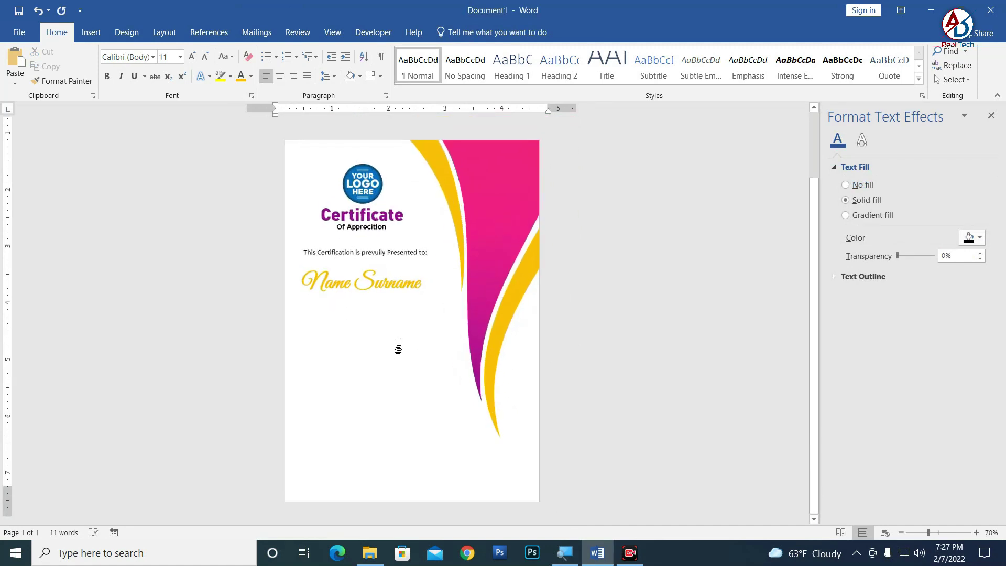
# Draw an empty text box below the Name Surname line
pyautogui.click(90, 32)
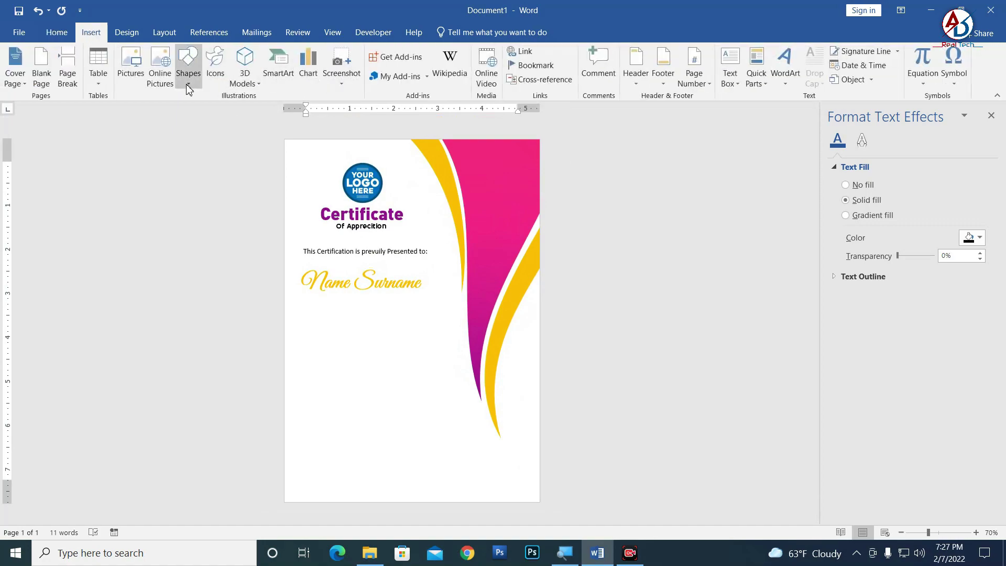
pyautogui.click(189, 71)
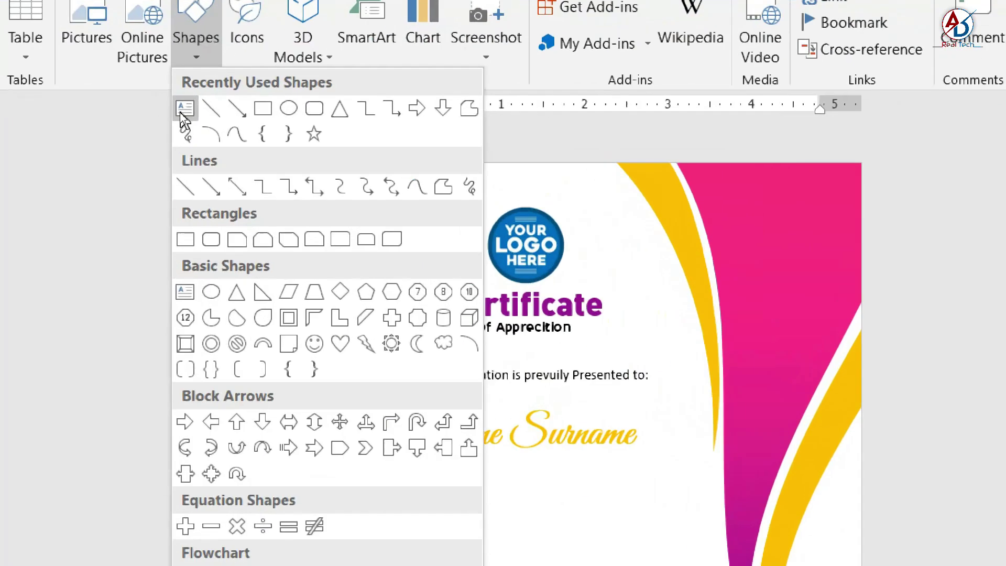
pyautogui.click(182, 111)
pyautogui.moveTo(296, 308); pyautogui.dragTo(518, 369)
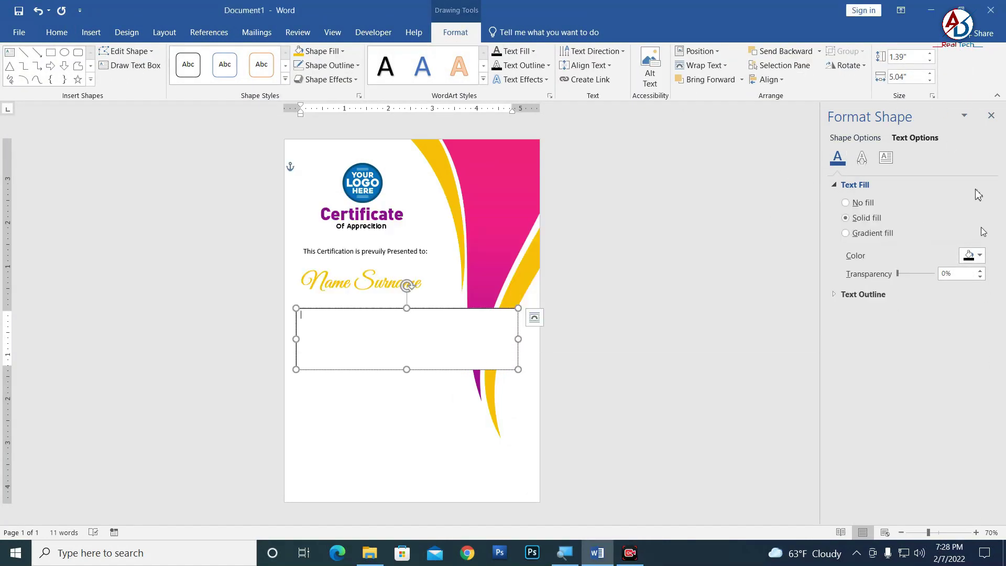
# Open the Lorem Text file in Notepad, select all its text, and return to Word
pyautogui.click(931, 12)
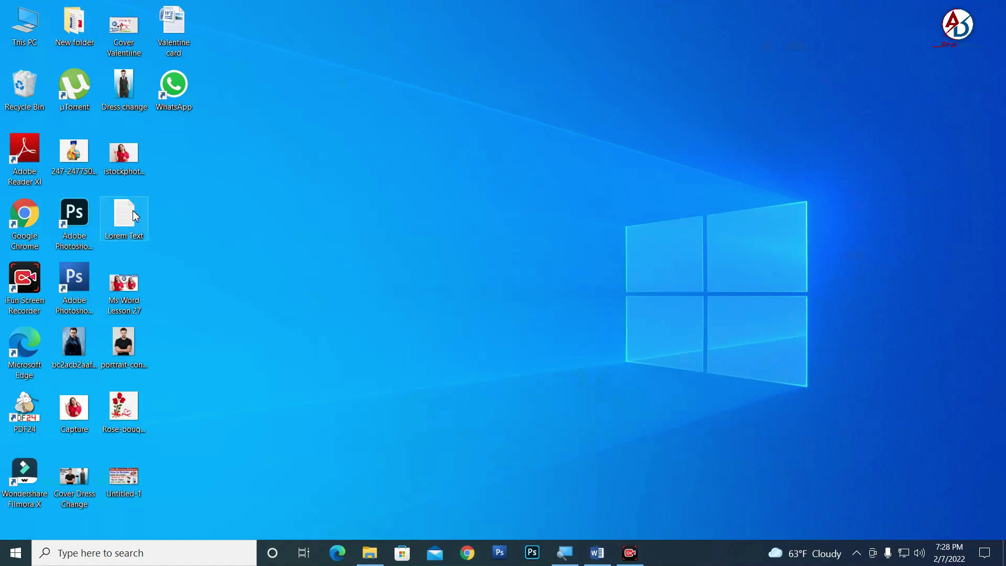
pyautogui.doubleClick(133, 209)
pyautogui.hotkey('ctrl', 'a')
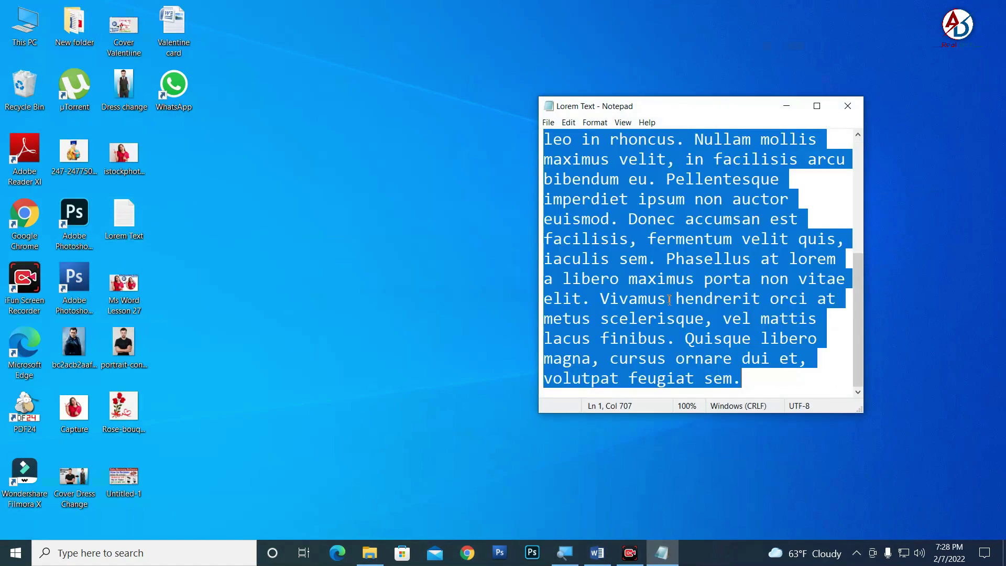
pyautogui.hotkey('alt', 'Tab')
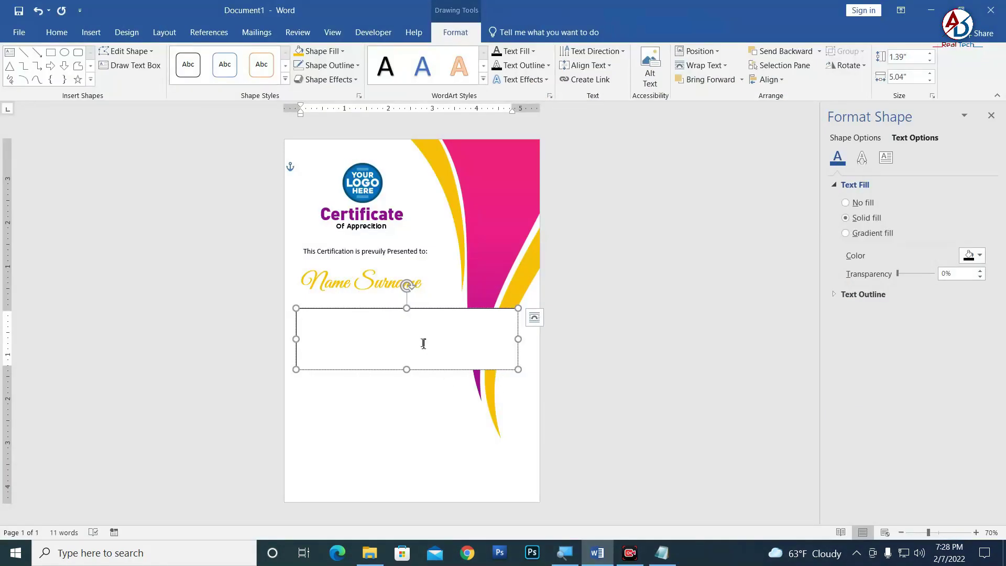
# Paste the lorem text into the box, enlarge it, and delete the sentences after 'maximus.'
pyautogui.hotkey('ctrl', 'v')
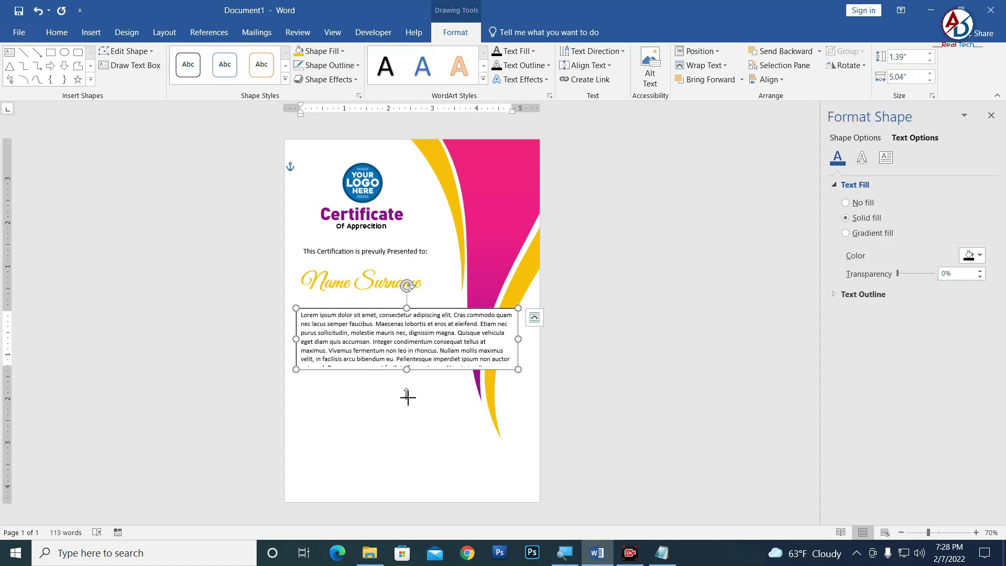
pyautogui.moveTo(408, 397); pyautogui.dragTo(408, 410)
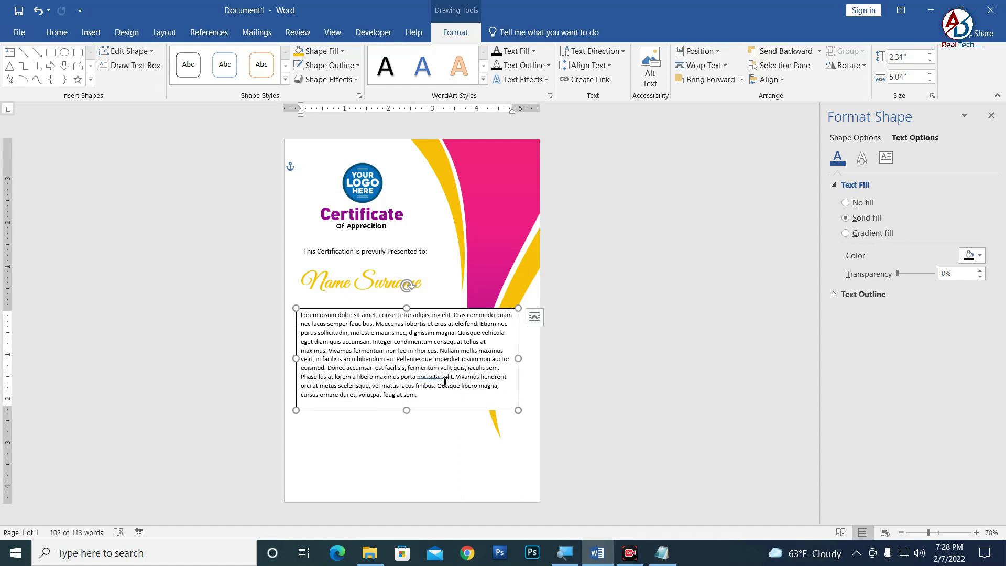
pyautogui.moveTo(454, 379); pyautogui.dragTo(484, 398)
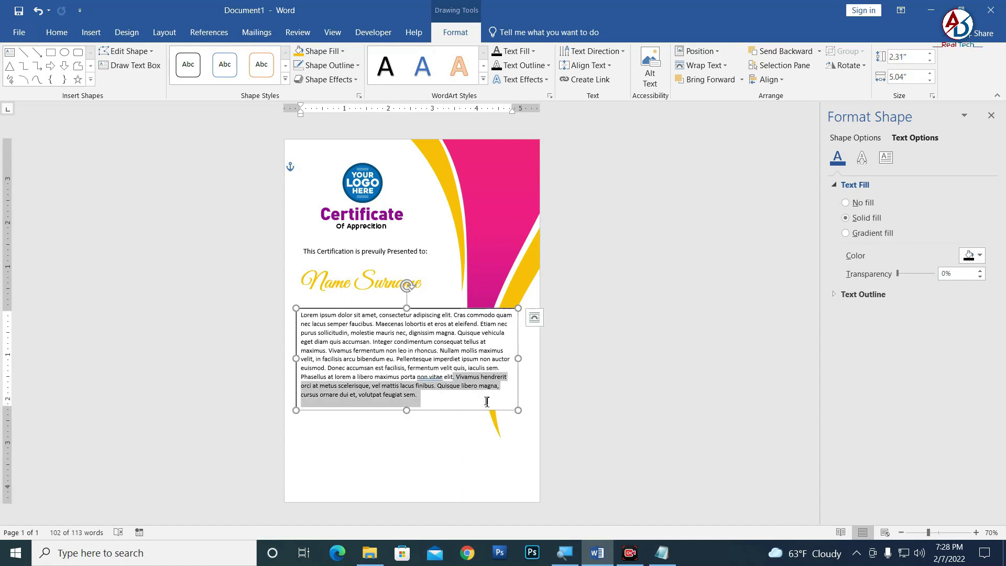
pyautogui.press('Delete')
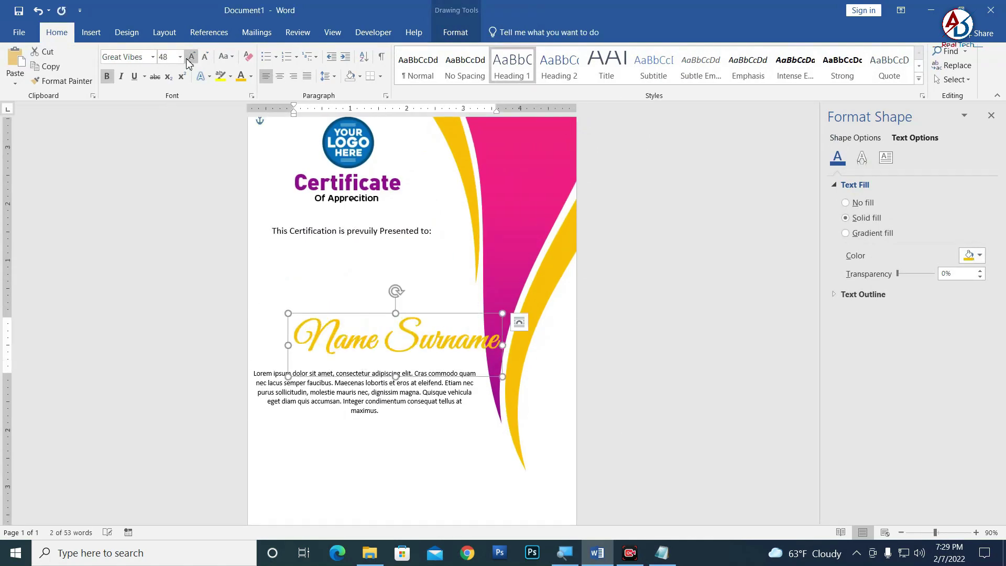
pyautogui.keyDown('ctrl'); pyautogui.scroll(4, 393, 433); pyautogui.keyUp('ctrl')
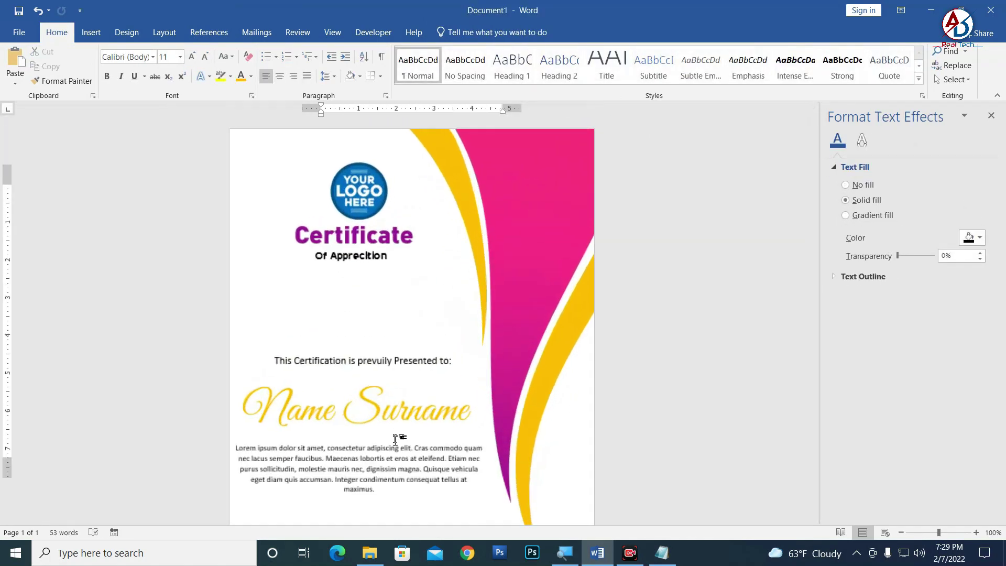
pyautogui.scroll(-4, 396, 445)
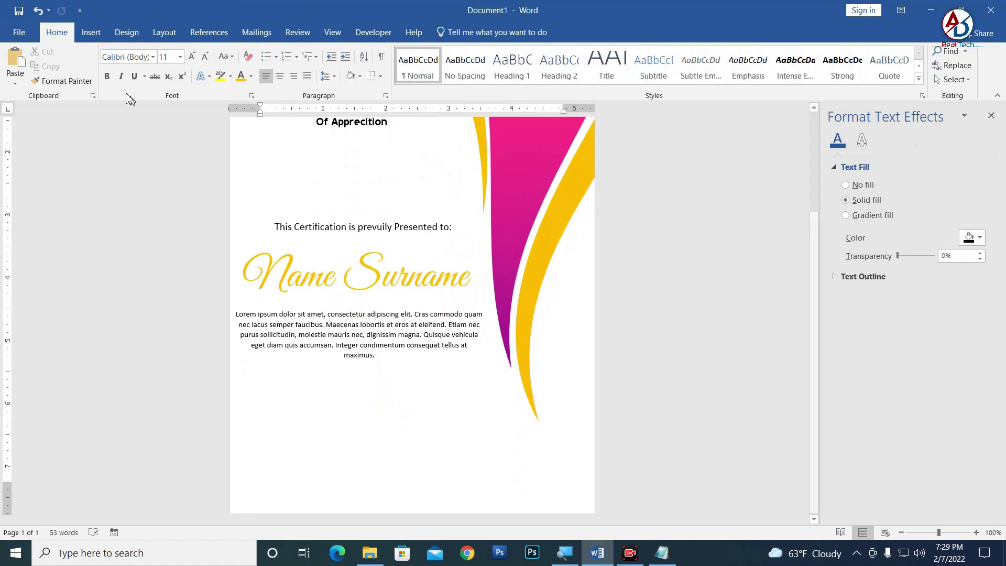
# Add a bottom-left text box with '01 Feb- 2022' centred over 'Date'
pyautogui.click(91, 32)
pyautogui.click(186, 73)
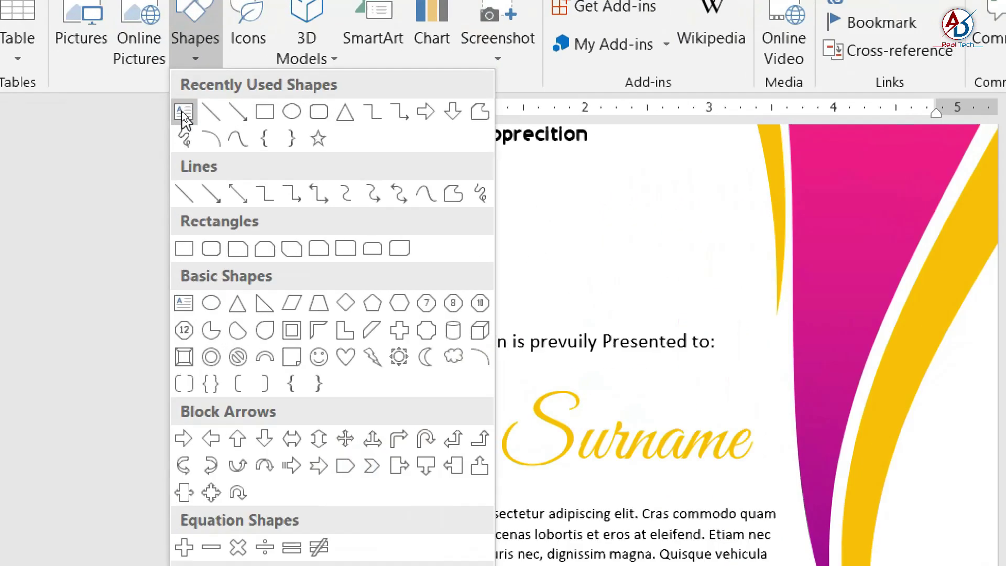
pyautogui.click(182, 111)
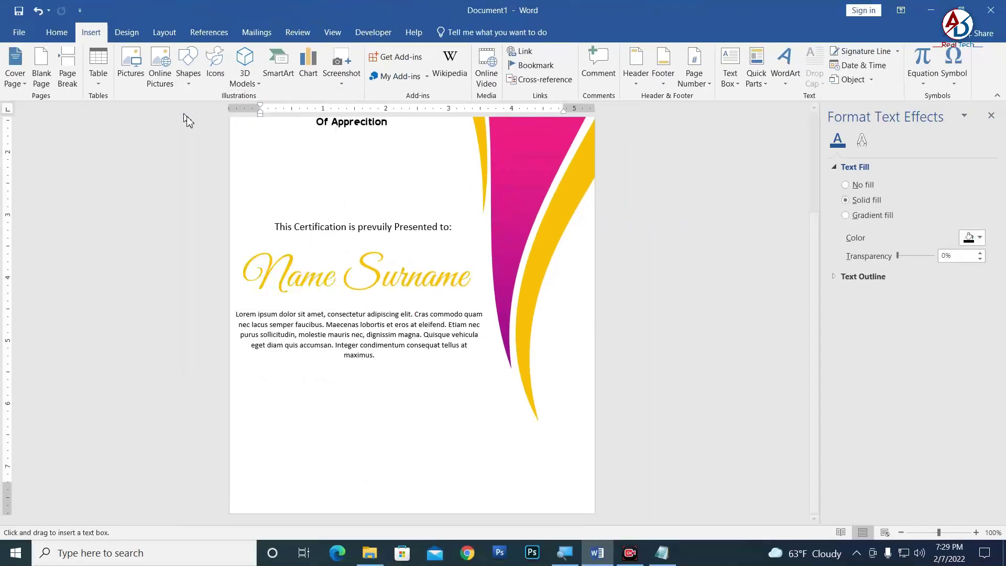
pyautogui.moveTo(244, 425)
pyautogui.mouseDown()
pyautogui.moveTo(408, 494)
pyautogui.moveTo(378, 479)
pyautogui.mouseUp()
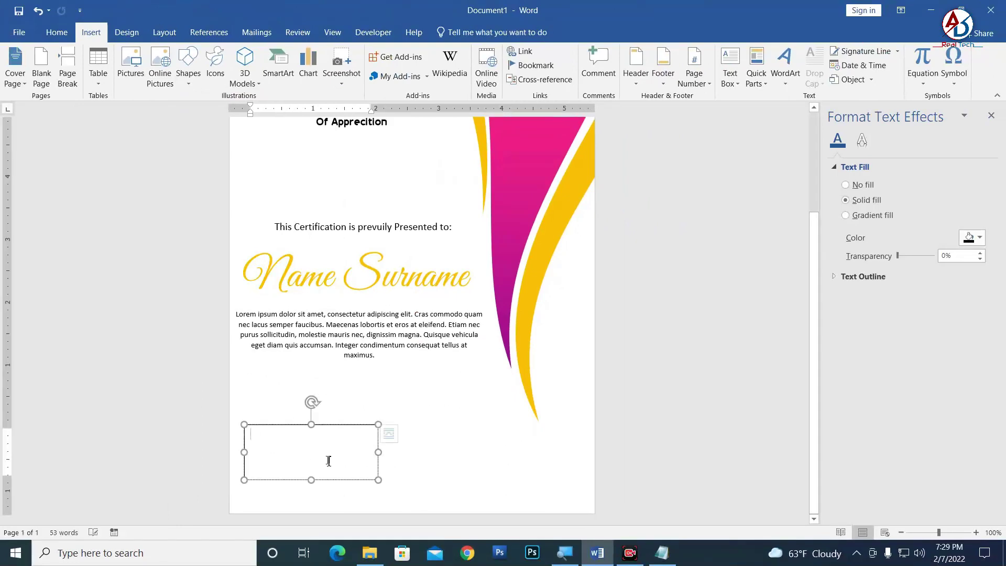
pyautogui.write('01 Feb- 2022')
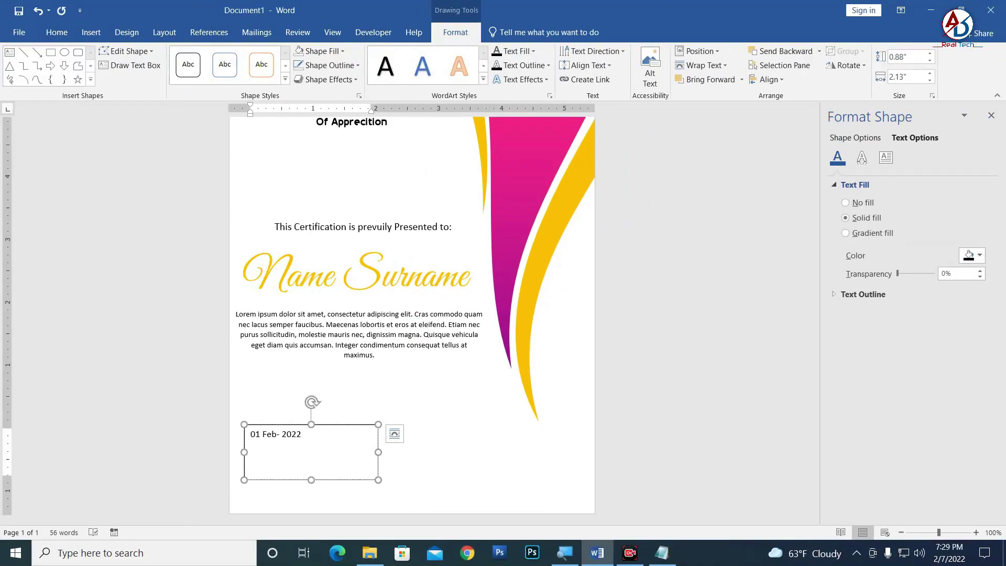
pyautogui.click(57, 32)
pyautogui.press('Return')
pyautogui.write('Date')
# Duplicate it into a bottom-right signature box with an underscore line and 'Signature'
pyautogui.click(279, 76)
pyautogui.hotkey('ctrl', 'd')
pyautogui.write('Signature')
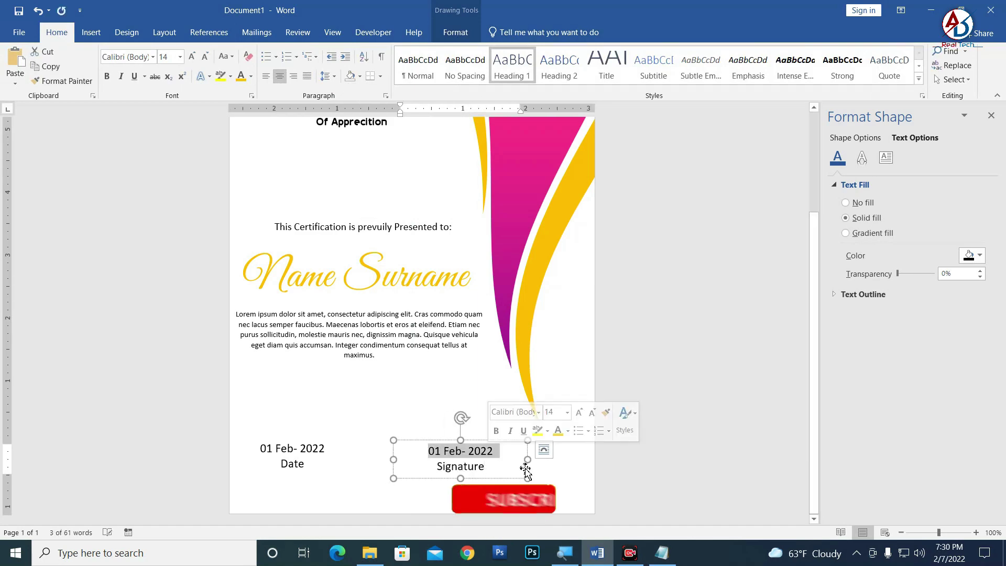
pyautogui.write('____________________________')
pyautogui.moveTo(472, 441); pyautogui.dragTo(484, 433)
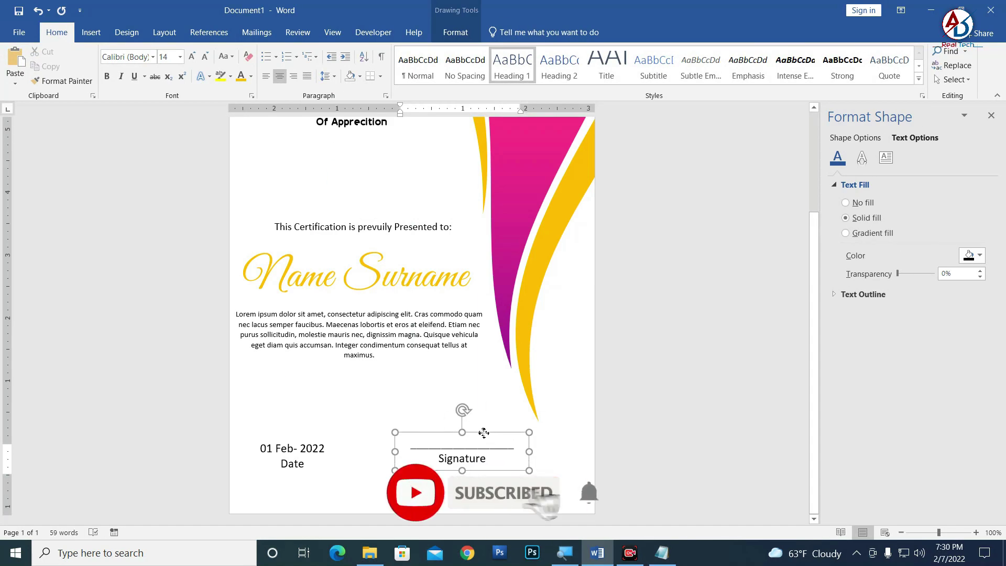
pyautogui.click(667, 429)
pyautogui.scroll(4, 471, 278)
pyautogui.keyDown('ctrl'); pyautogui.scroll(-4, 478, 341); pyautogui.keyUp('ctrl')
# Close the Format Text Effects pane and review the finished certificate page
pyautogui.keyDown('ctrl'); pyautogui.scroll(1, 498, 355); pyautogui.keyUp('ctrl')
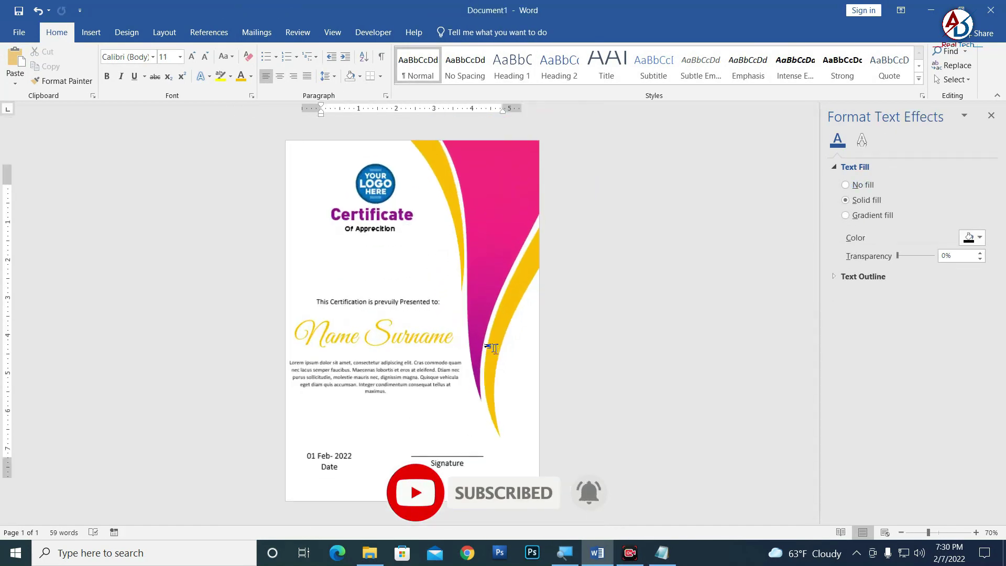
pyautogui.keyDown('ctrl'); pyautogui.scroll(1, 498, 354); pyautogui.keyUp('ctrl')
pyautogui.click(991, 115)
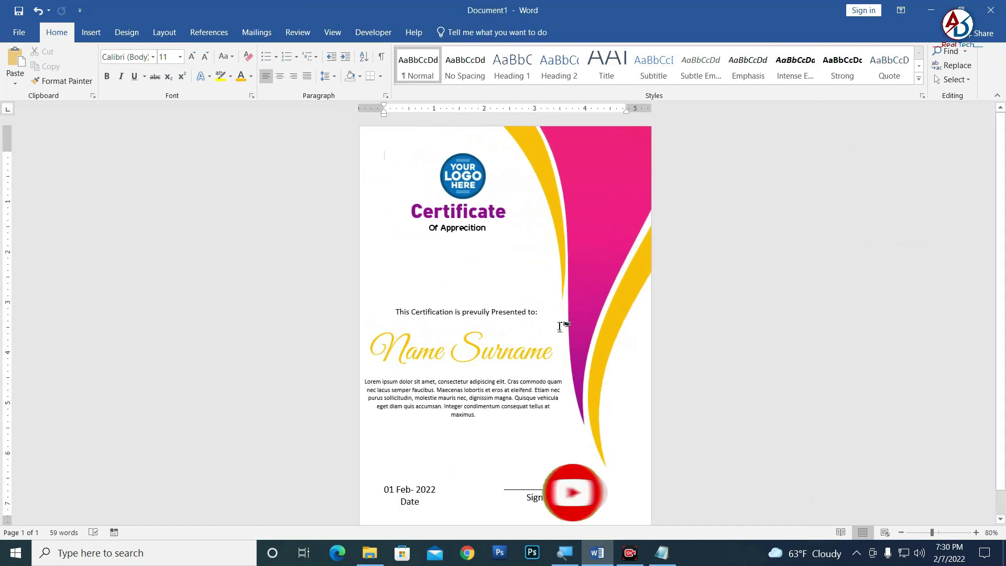
pyautogui.keyDown('ctrl'); pyautogui.scroll(-1, 550, 314); pyautogui.keyUp('ctrl')
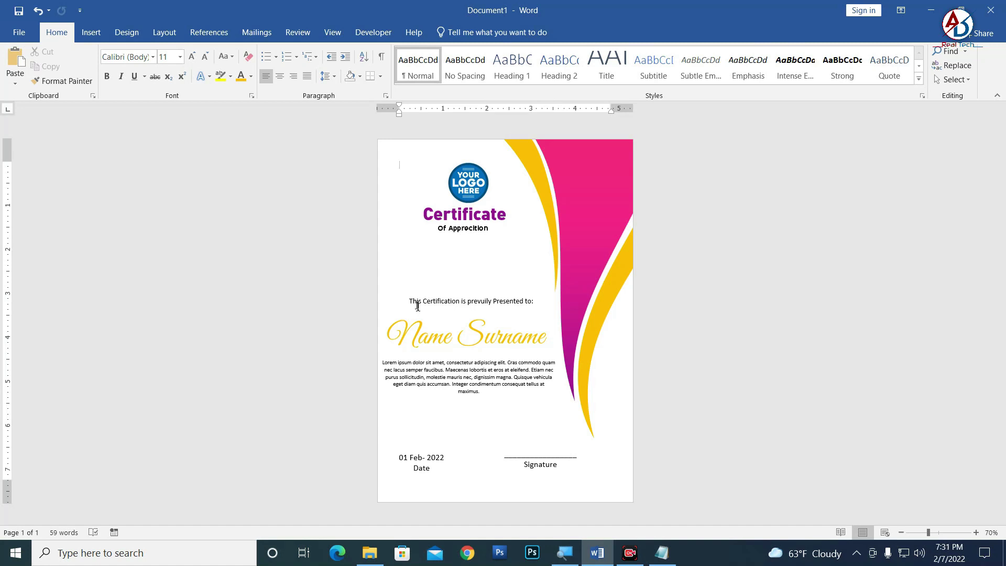
pyautogui.keyDown('ctrl'); pyautogui.scroll(3, 539, 454); pyautogui.keyUp('ctrl')
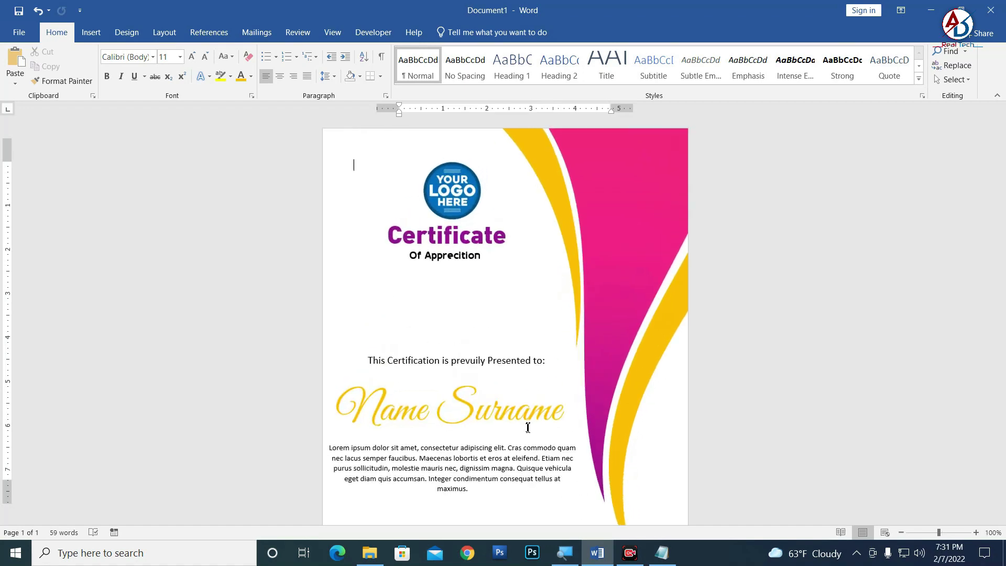